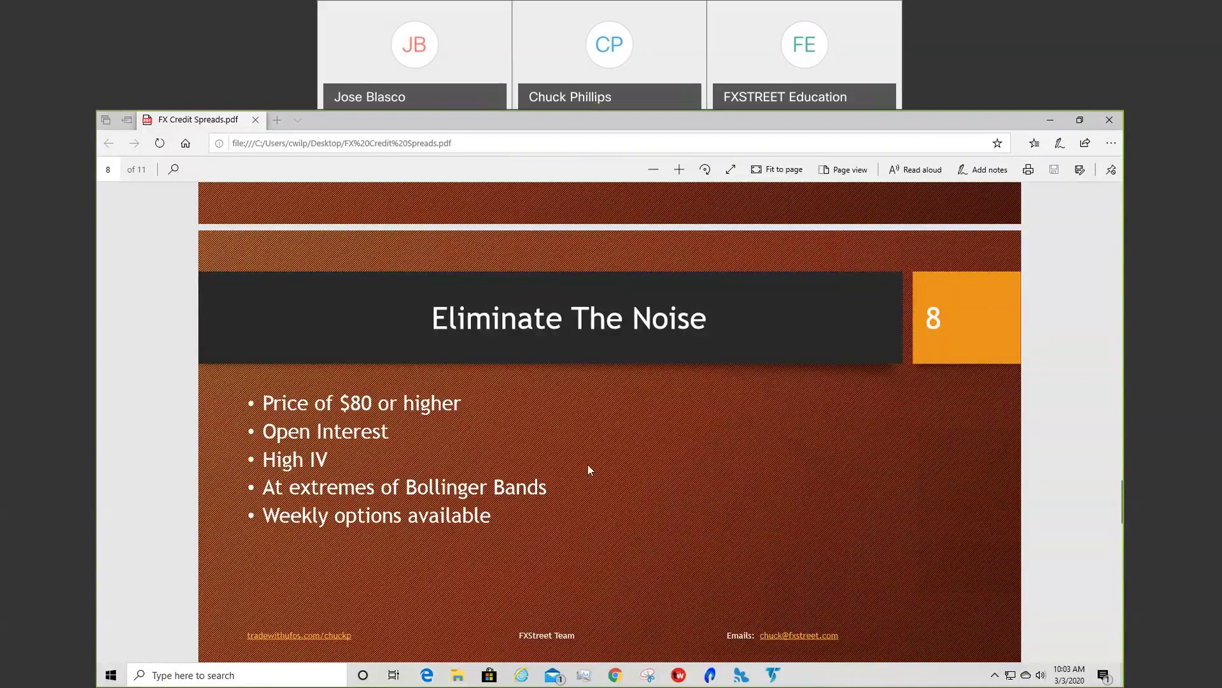
Move to the Spread Criteria slide on page 9 of the PDF and switch to TradeStation
scroll(588, 469, "down", 3)
scroll(588, 469, "down", 4)
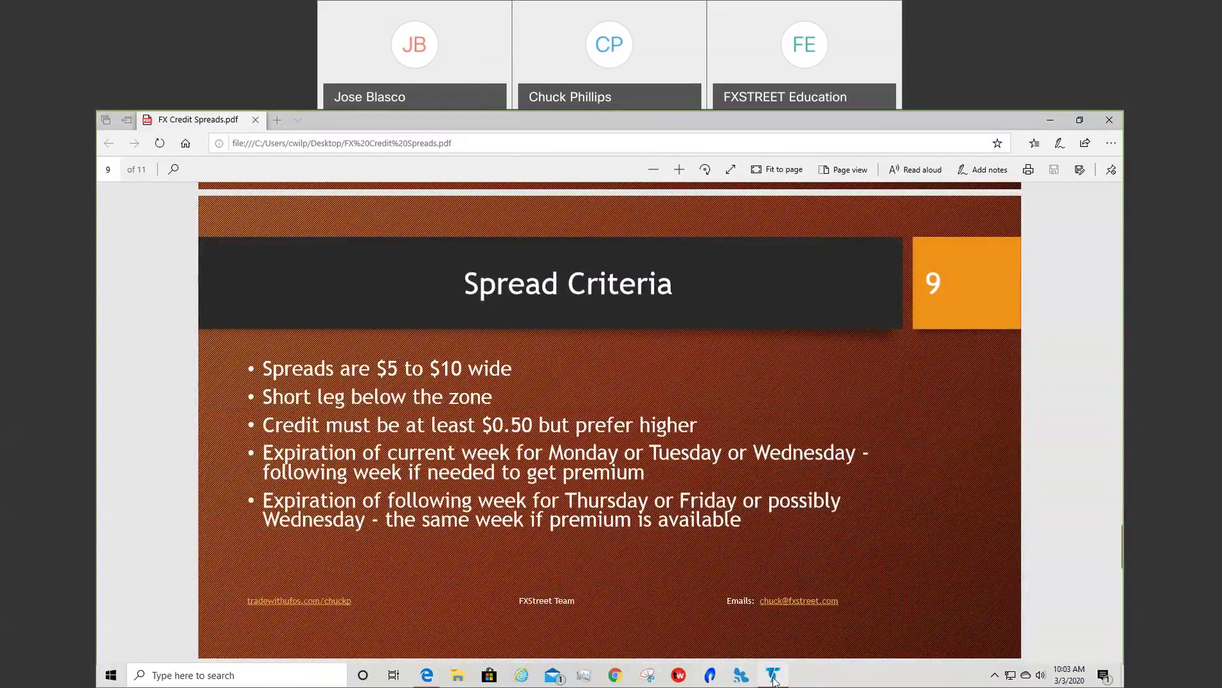
left_click(1050, 123)
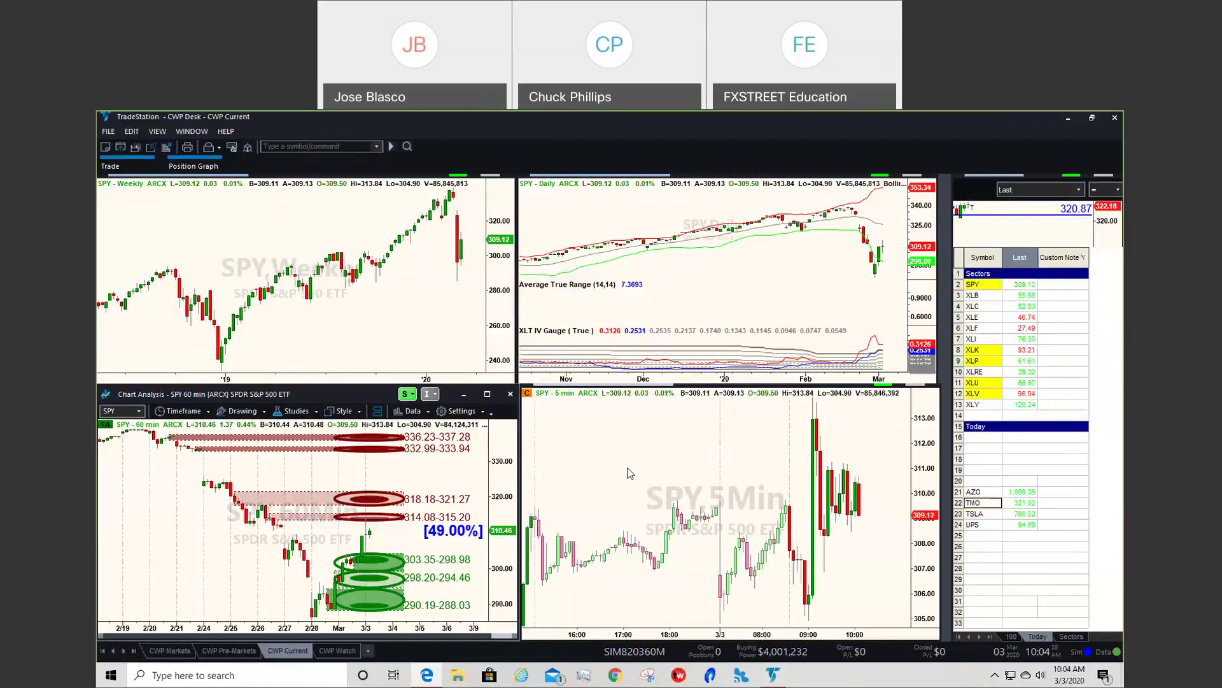
Force-quit the TradeStation (Build 858) app through Task Manager
right_click(772, 679)
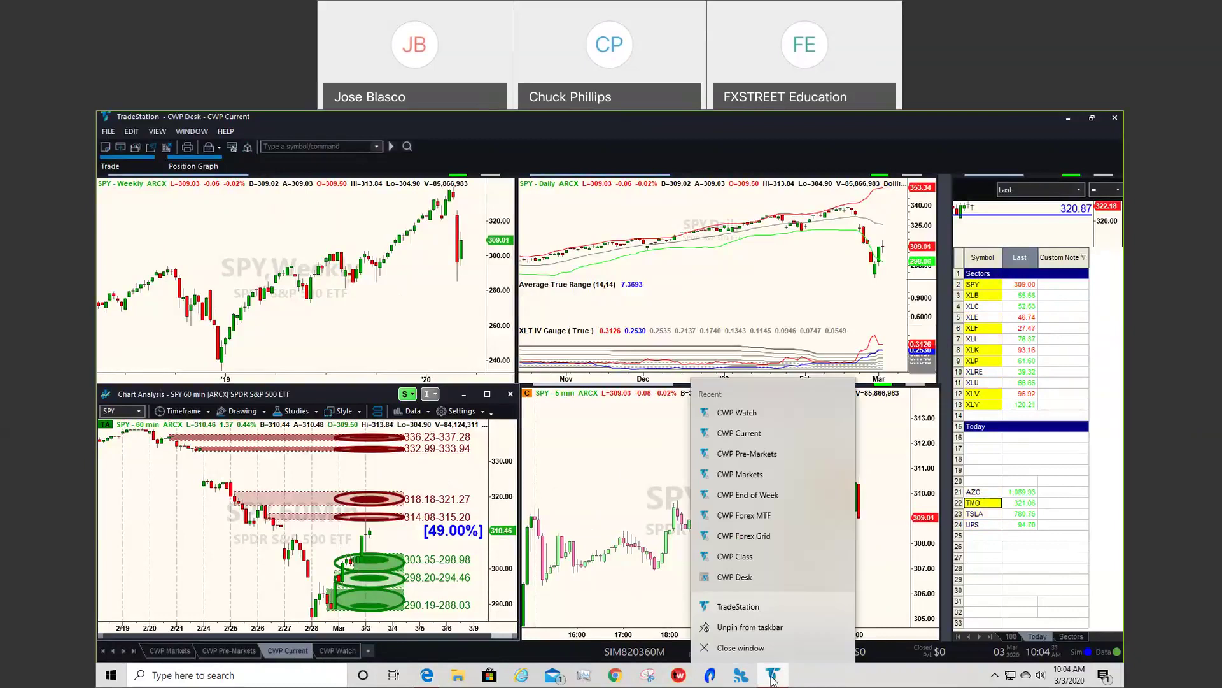
left_click(736, 658)
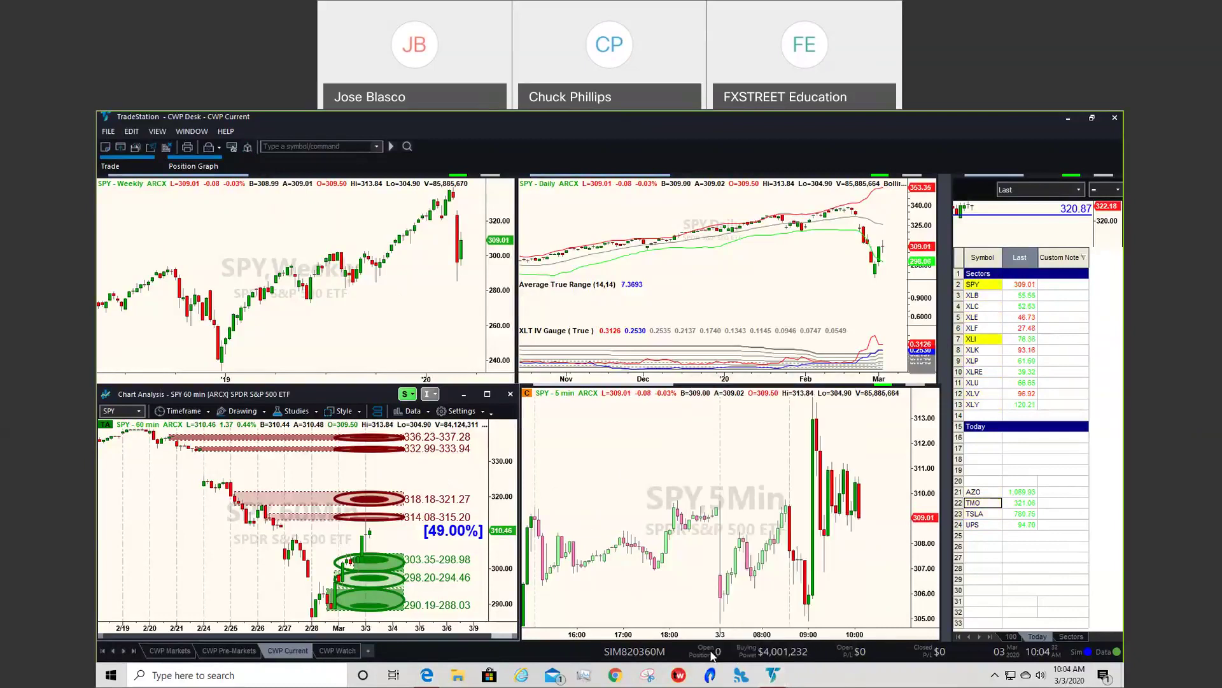
left_click(583, 677)
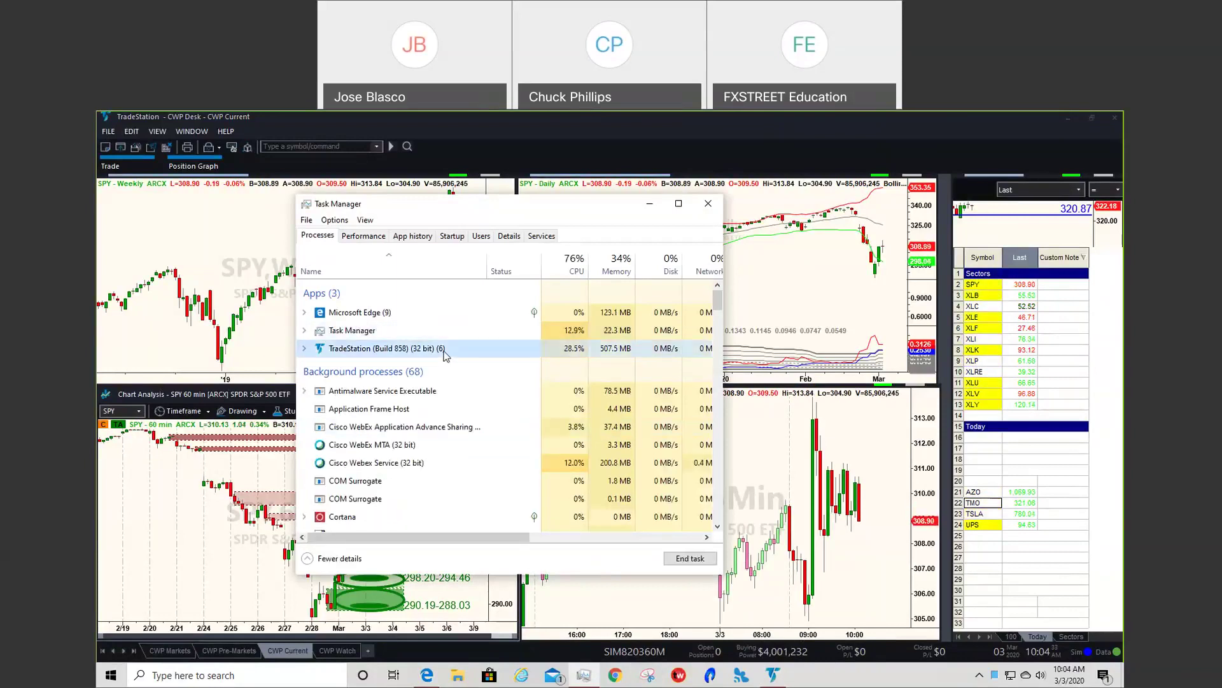
right_click(446, 349)
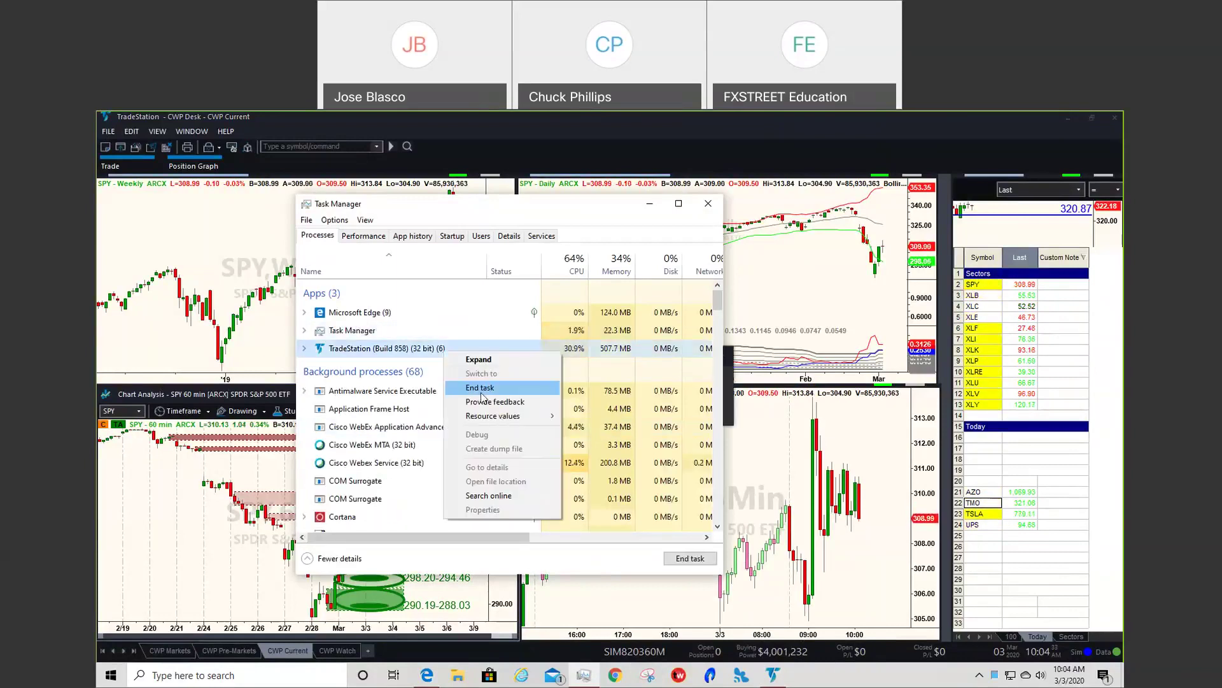
left_click(481, 389)
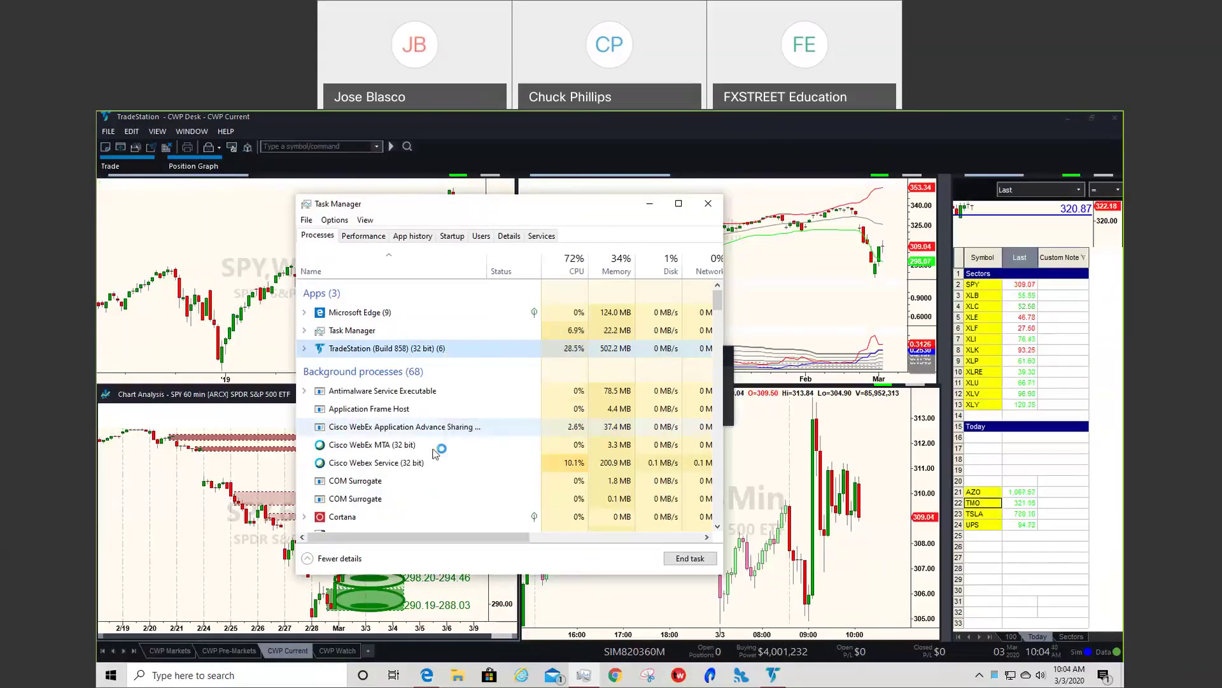
End the leftover TradeStation and TradeStation Scanner background processes
scroll(420, 489, "down", 1)
scroll(420, 489, "down", 1)
scroll(426, 483, "up", 2)
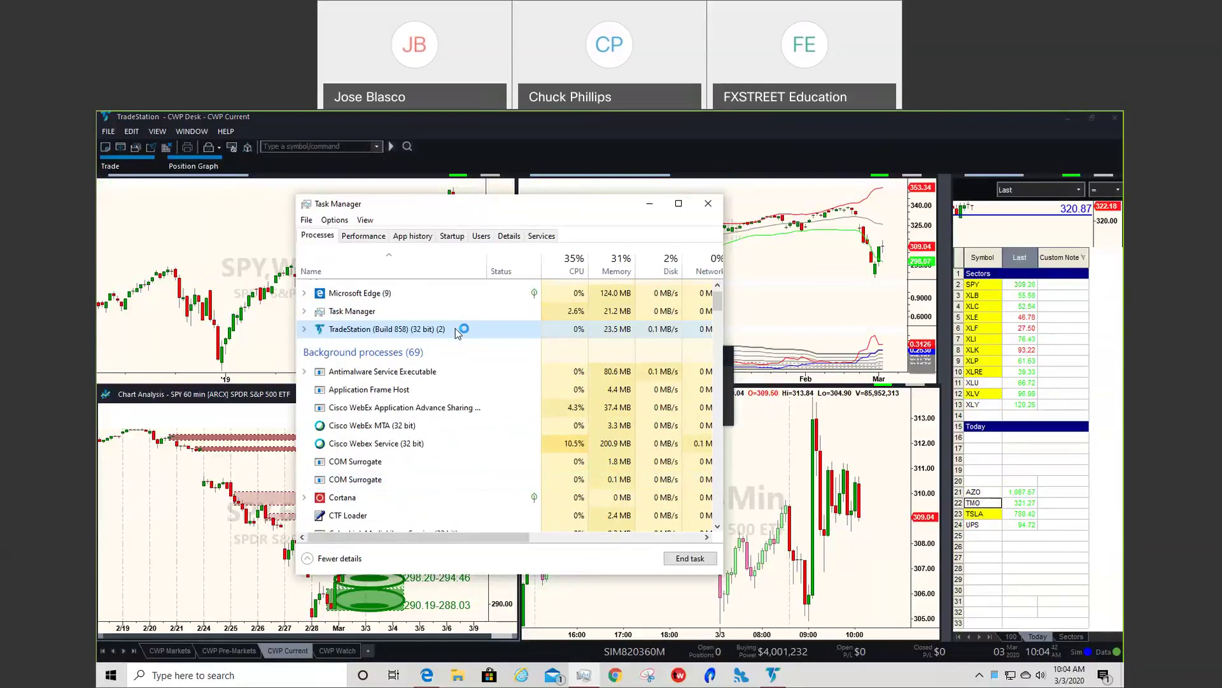
scroll(468, 433, "down", 2)
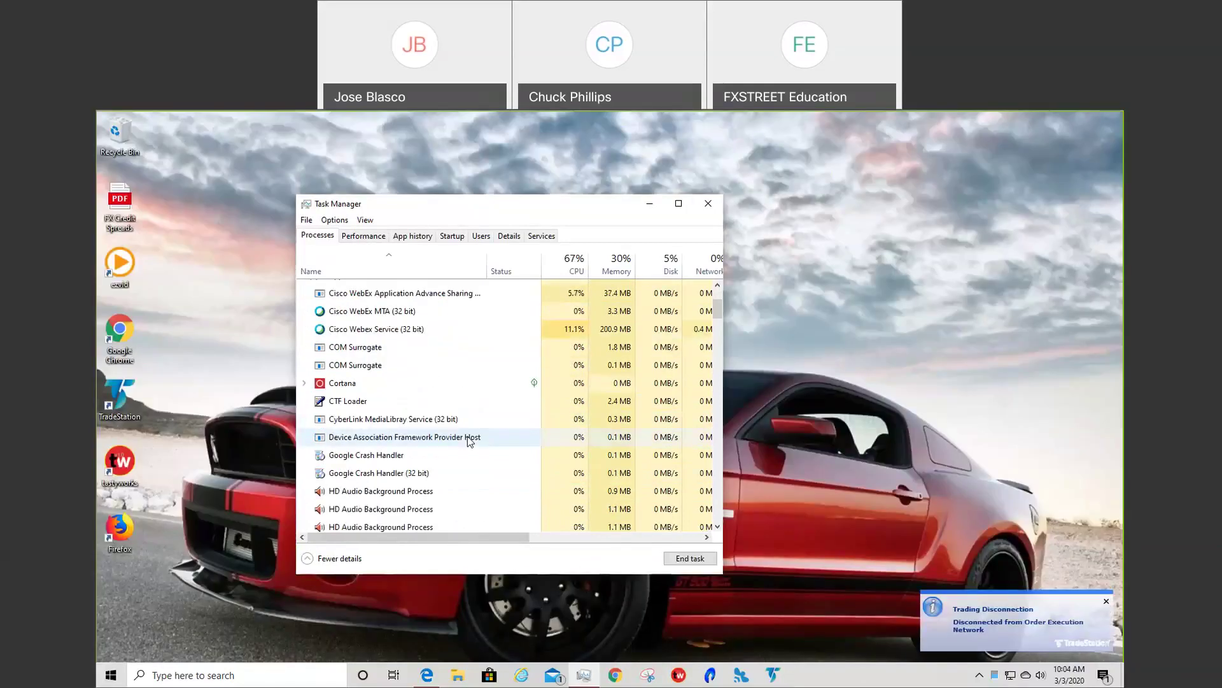
scroll(468, 437, "down", 2)
scroll(467, 436, "down", 10)
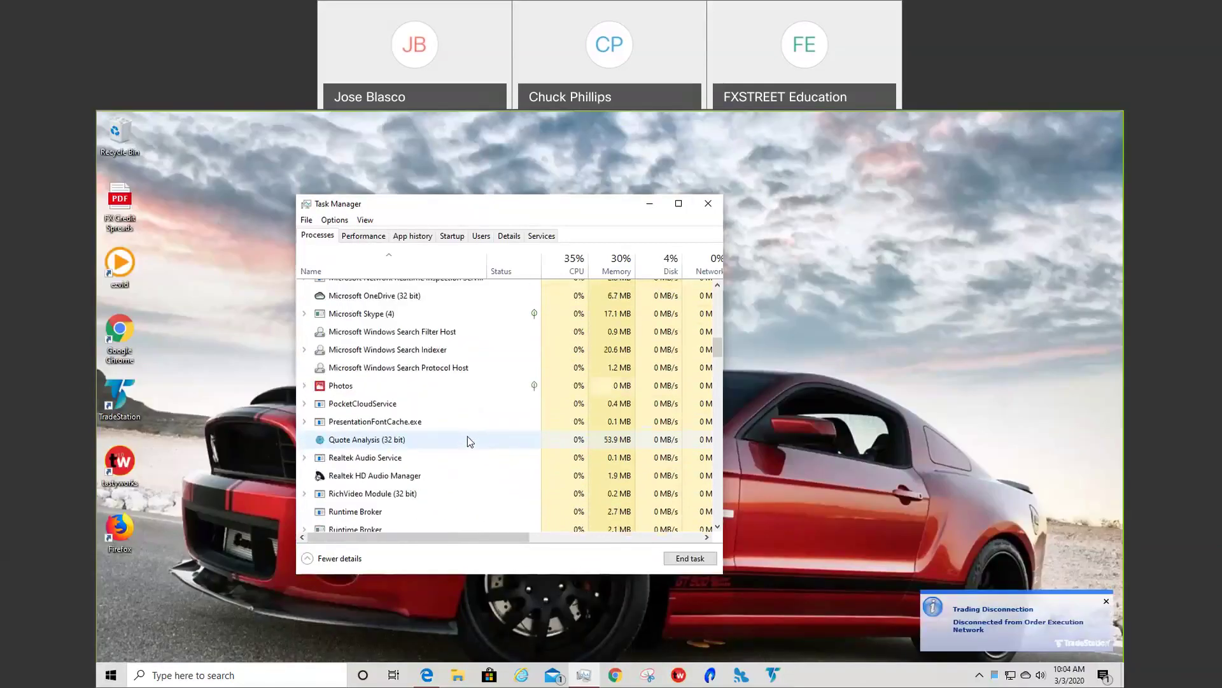
scroll(467, 437, "down", 6)
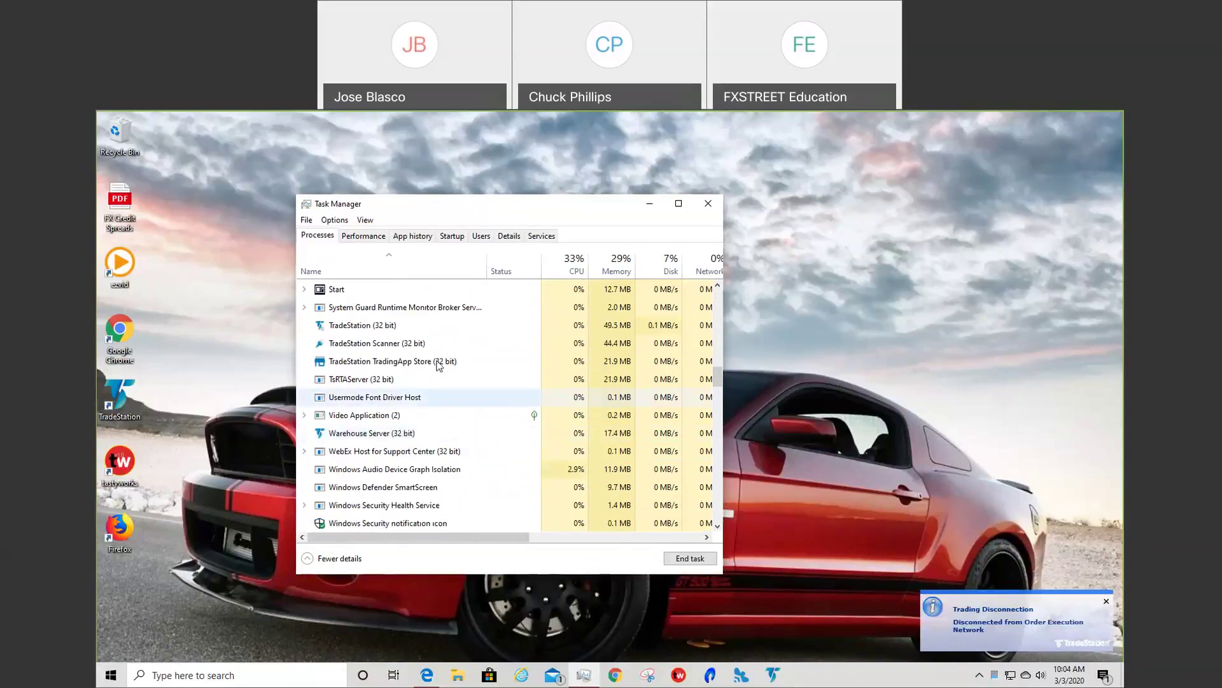
right_click(426, 326)
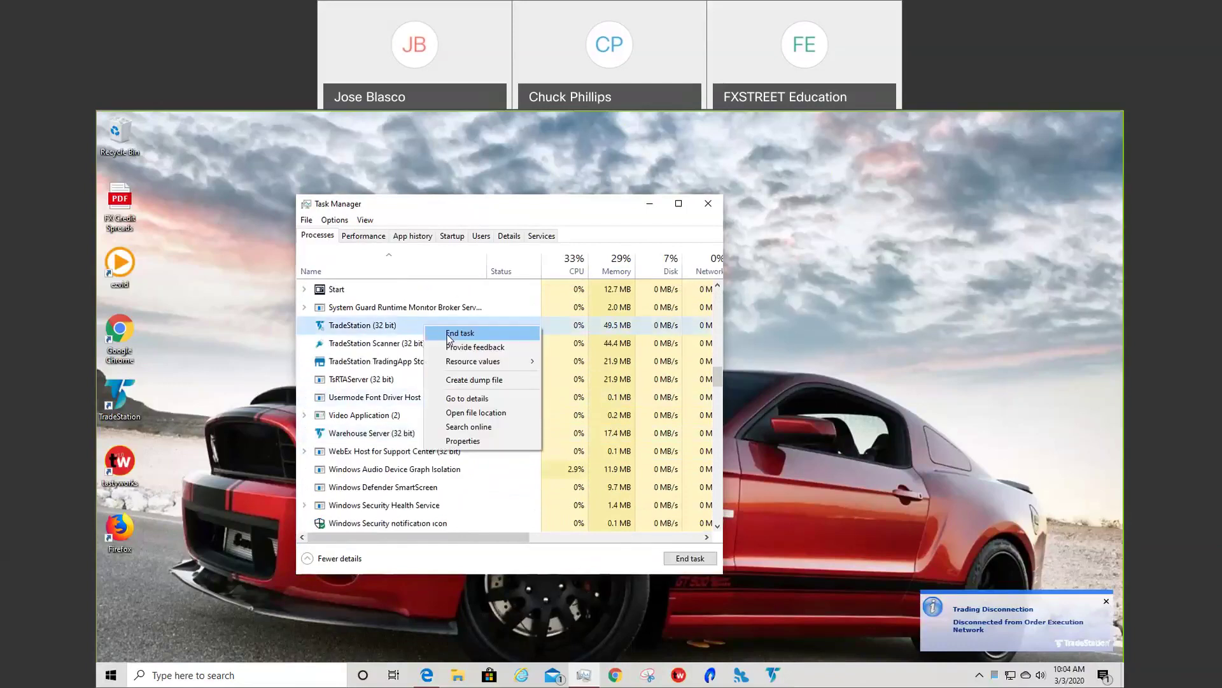
left_click(460, 333)
right_click(422, 329)
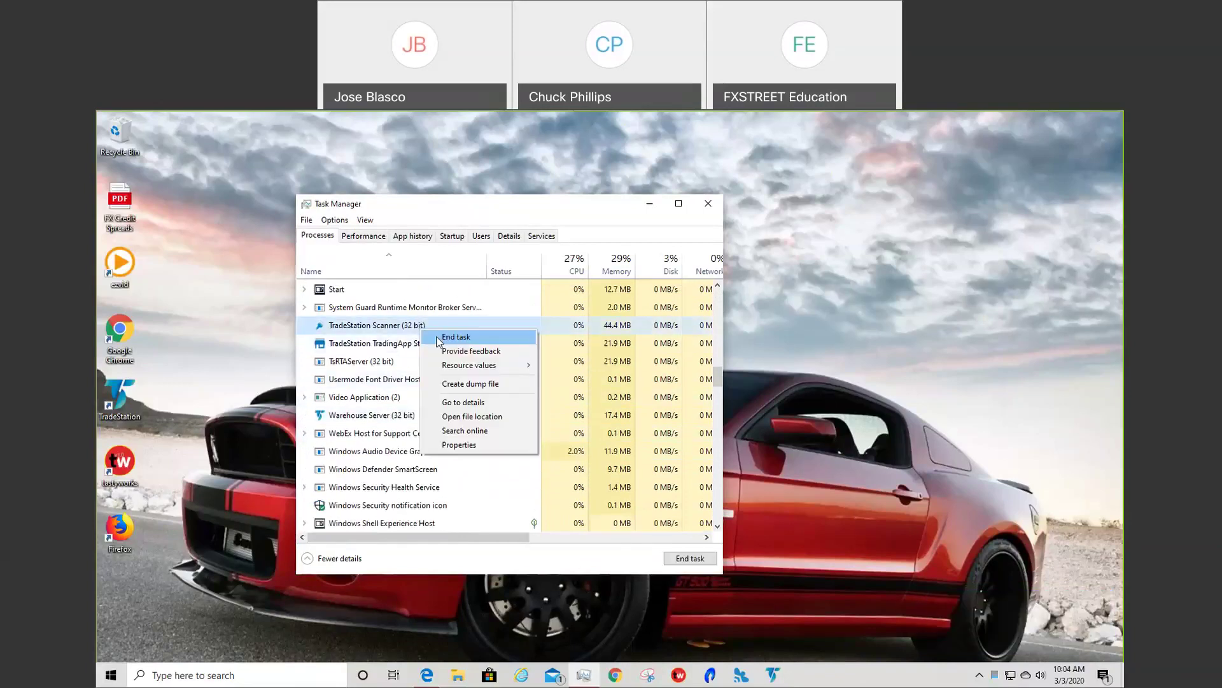
left_click(438, 338)
End the TradeStation TradingApp Store, TsRTAServer and Warehouse Server processes and close Task Manager
right_click(424, 328)
left_click(452, 336)
right_click(405, 324)
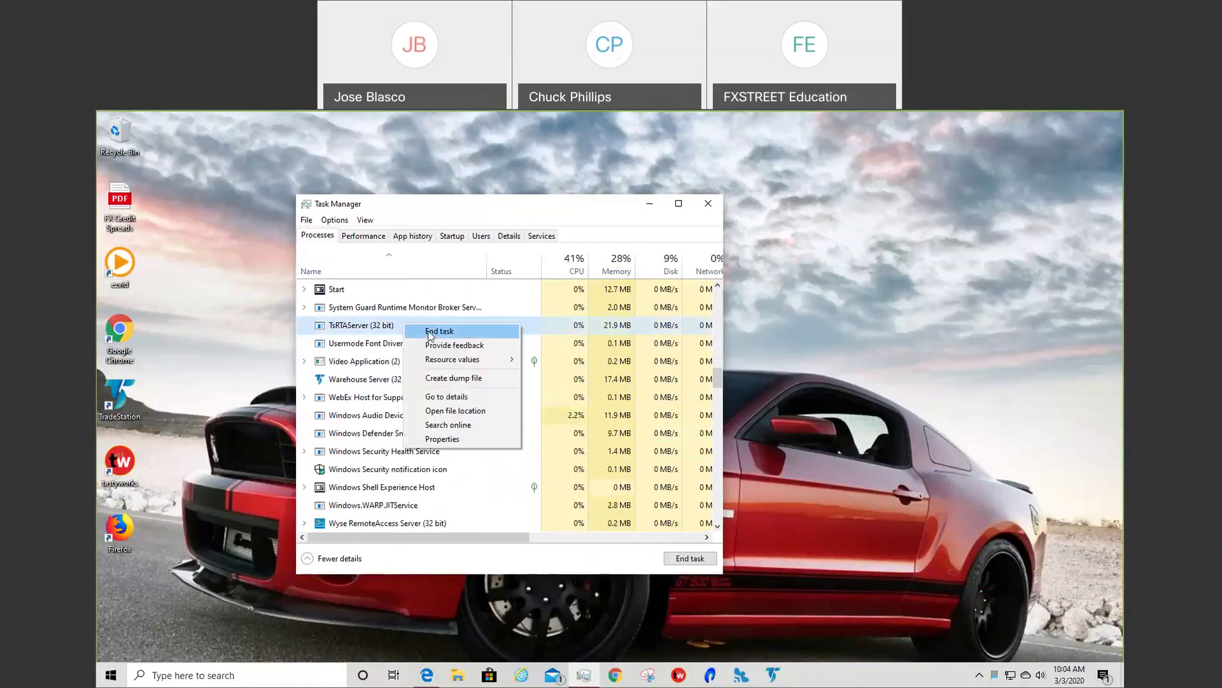
left_click(430, 334)
right_click(400, 362)
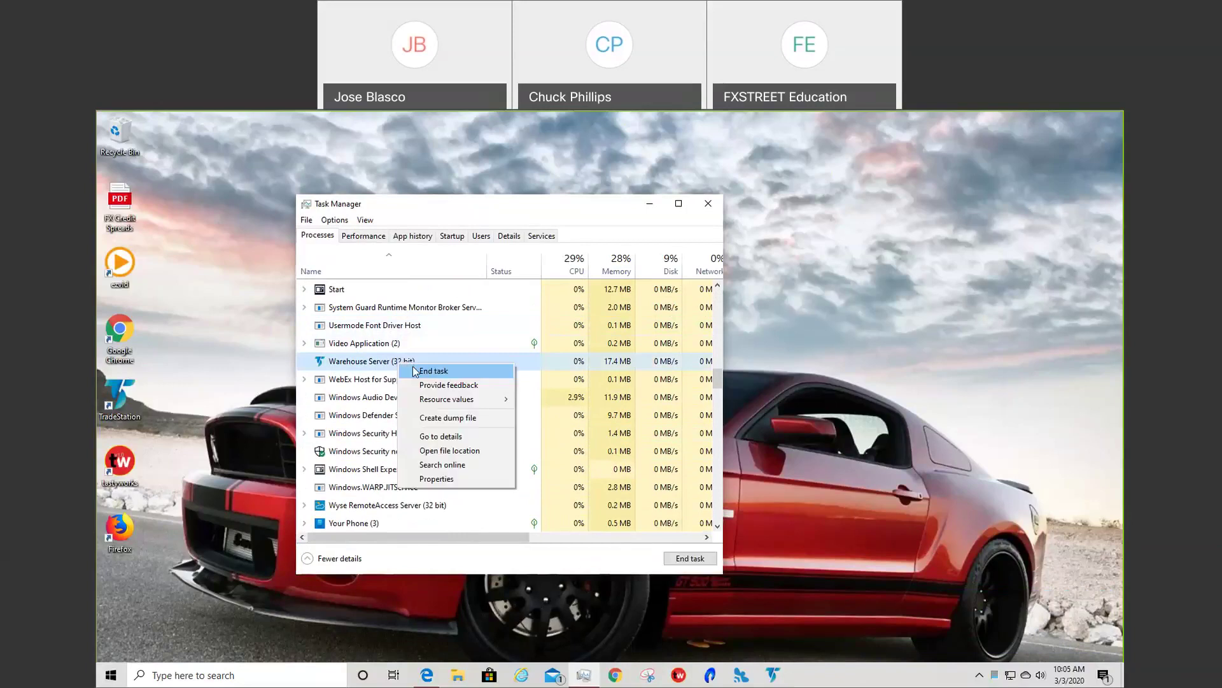
left_click(416, 371)
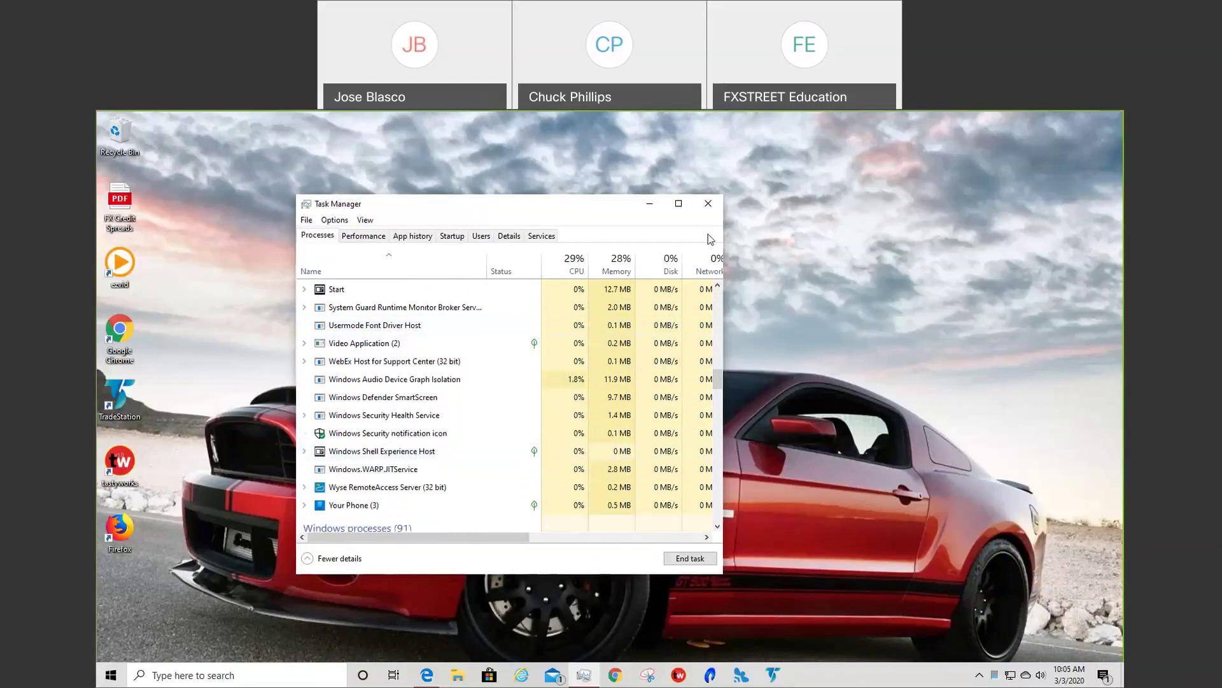
left_click(708, 203)
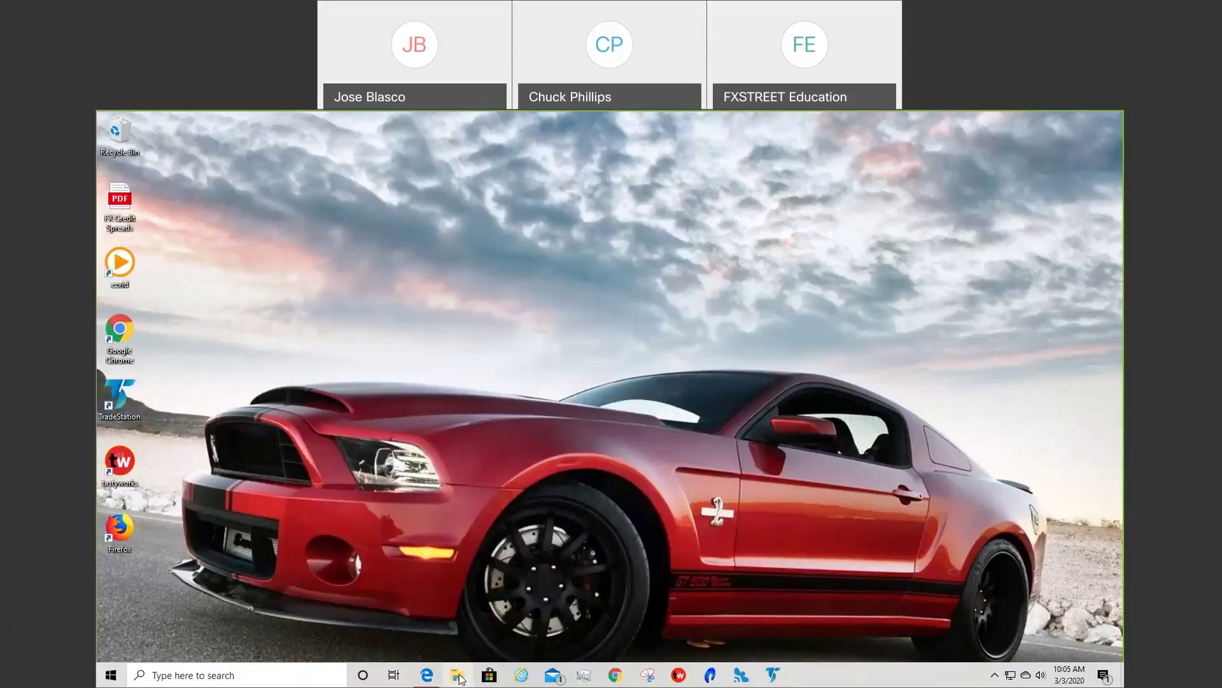
Look through the TradeStation 9.5 Program folder in File Explorer and close it
left_click(457, 675)
left_click(538, 405)
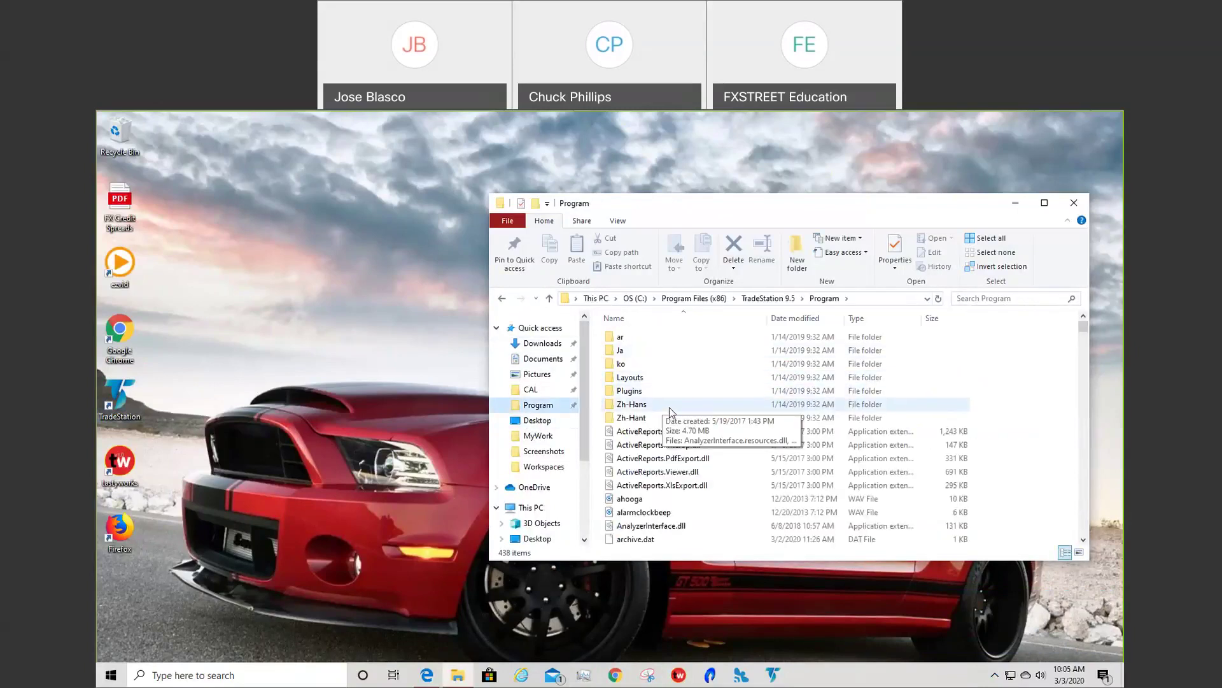
scroll(663, 369, "down", 2)
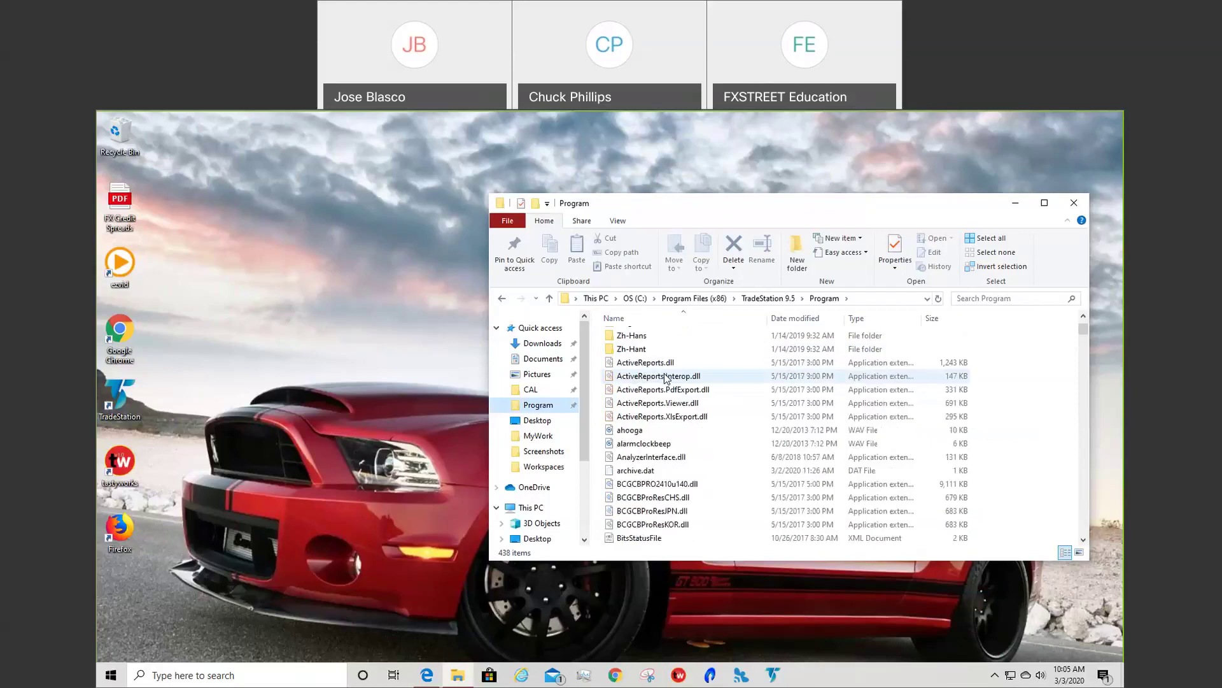
scroll(668, 380, "up", 2)
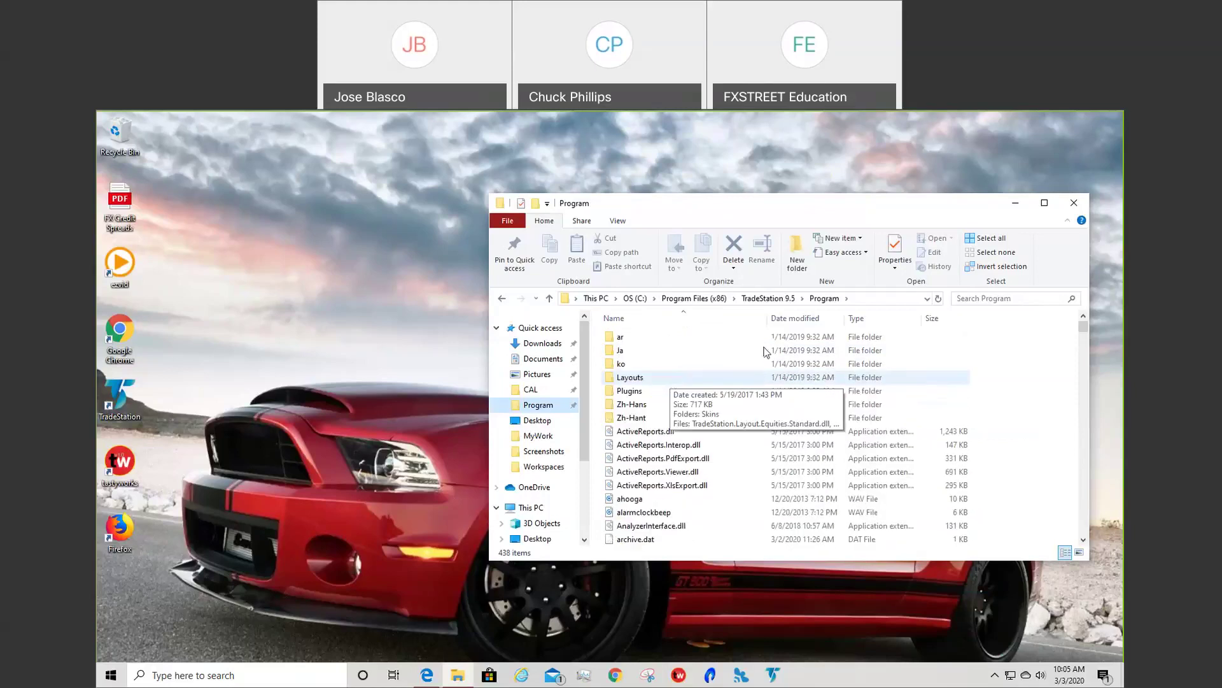
left_click(1074, 203)
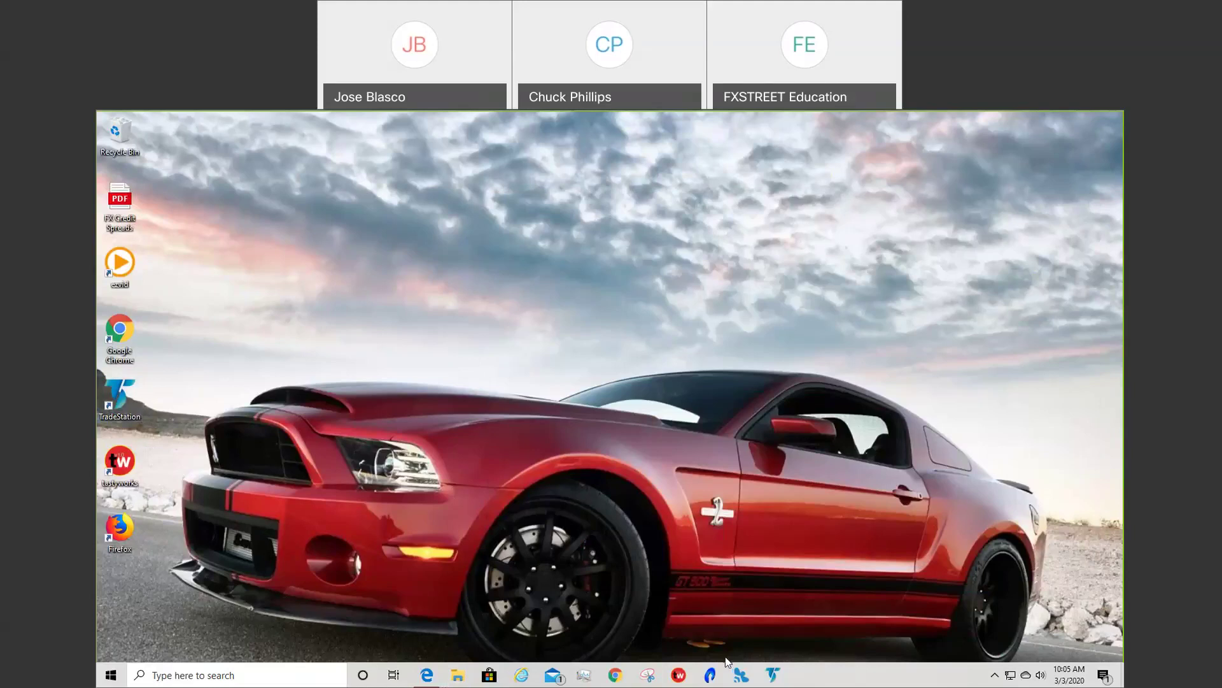
Launch TradeStation 9.5 and agree to activate that version
left_click(711, 676)
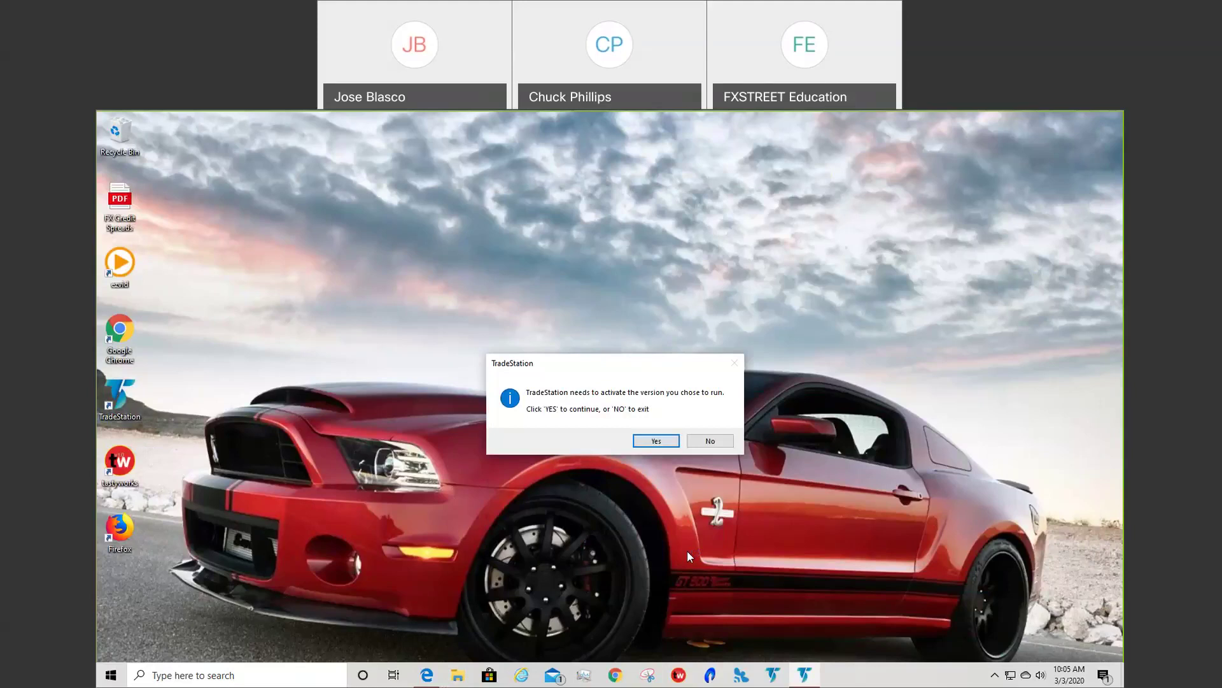
left_click(656, 441)
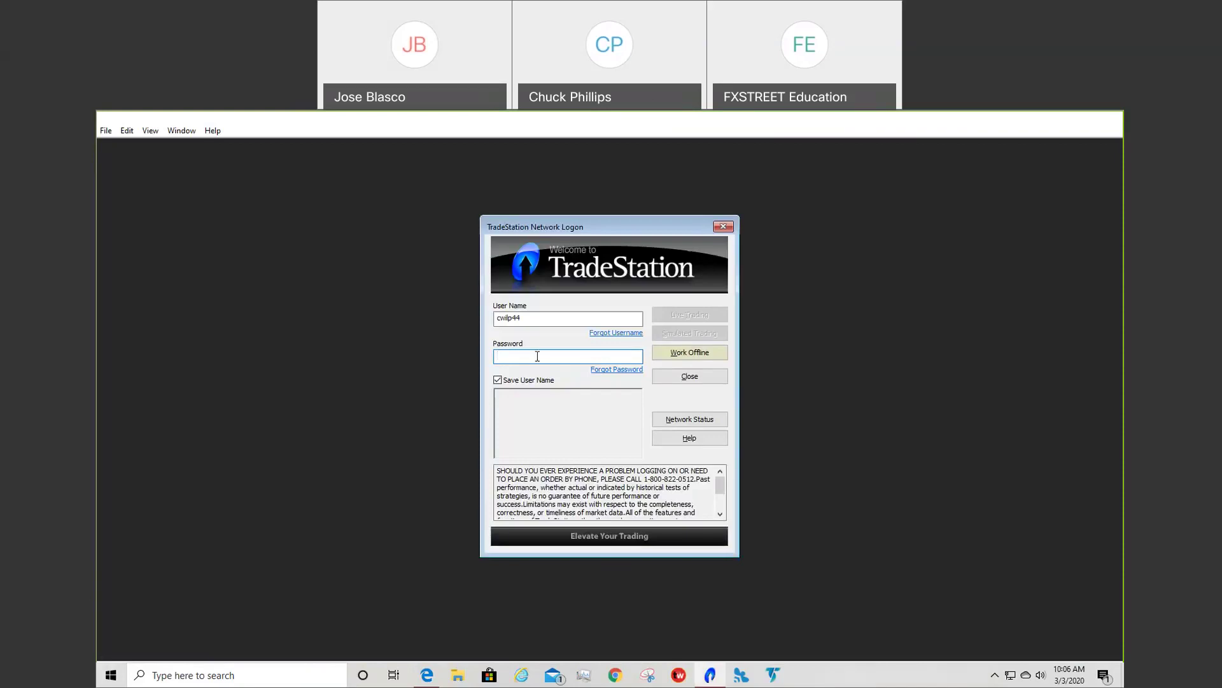
Log on to Simulated Trading with the account password and reopen all desktops and workspaces from the previous session
type("*********")
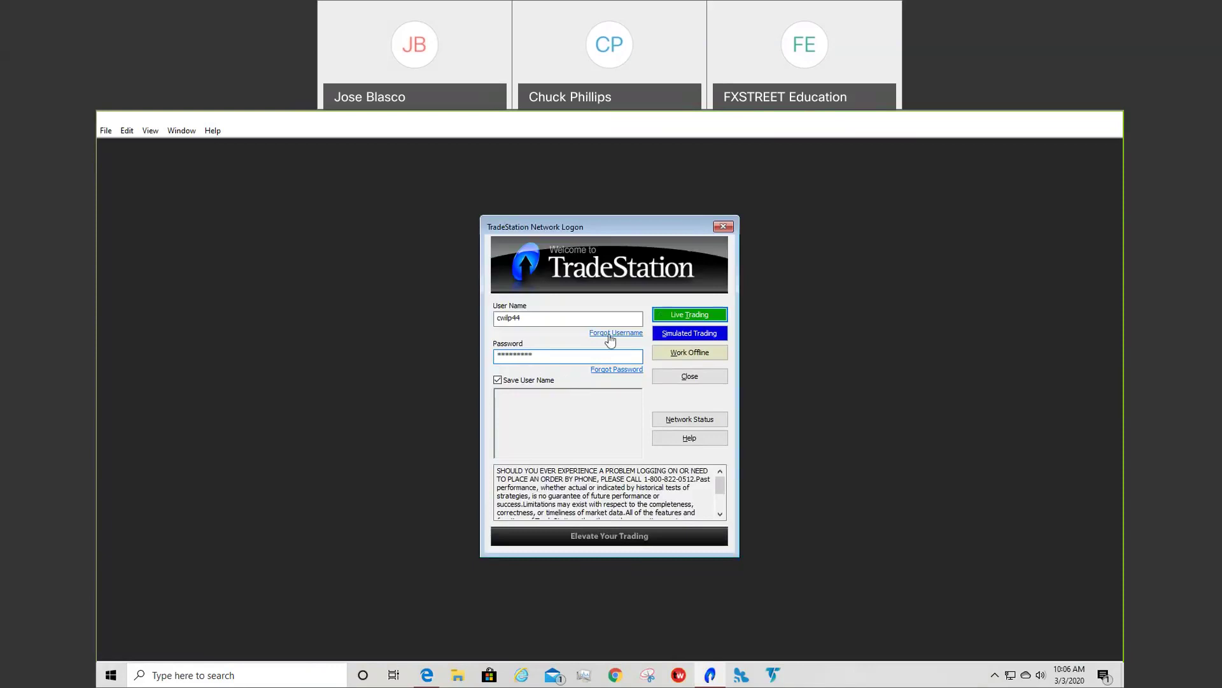
left_click(707, 333)
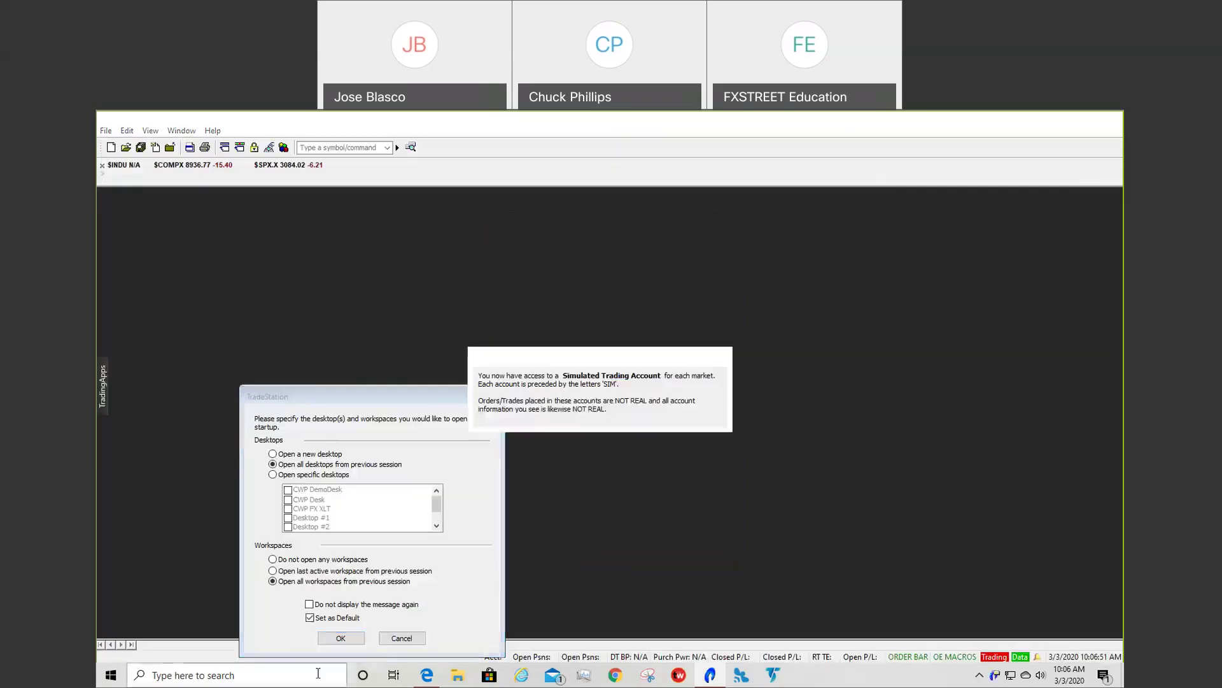
left_click(340, 638)
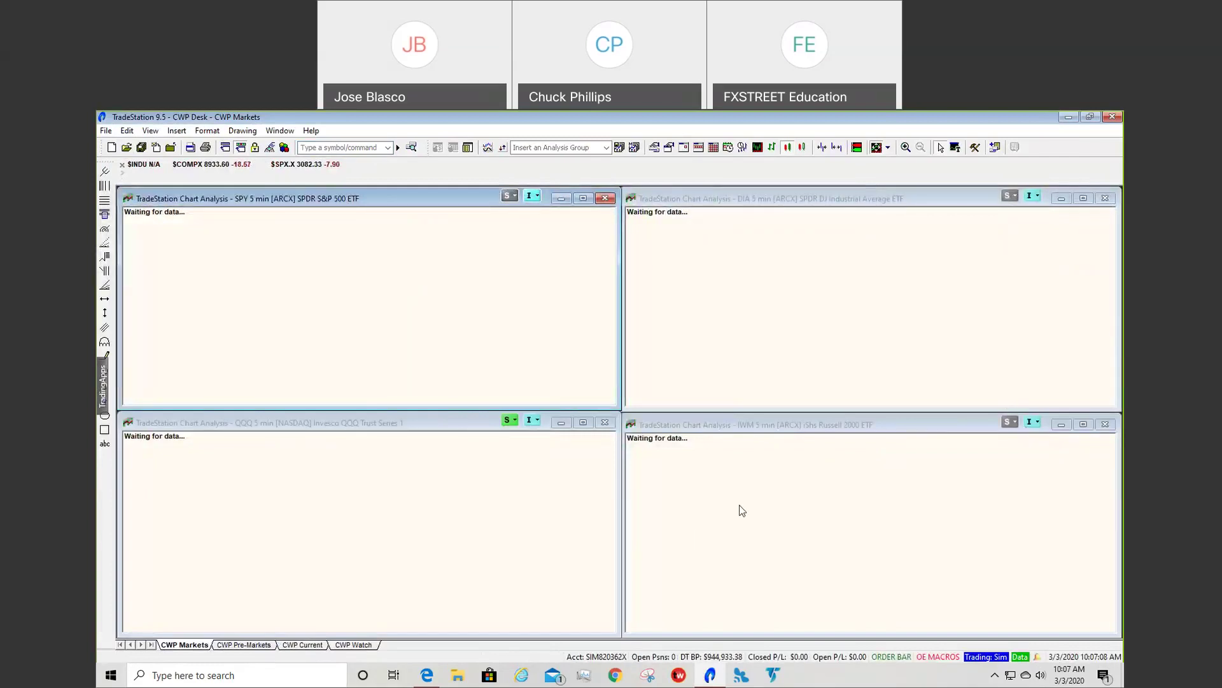
left_click(568, 513)
left_click(692, 516)
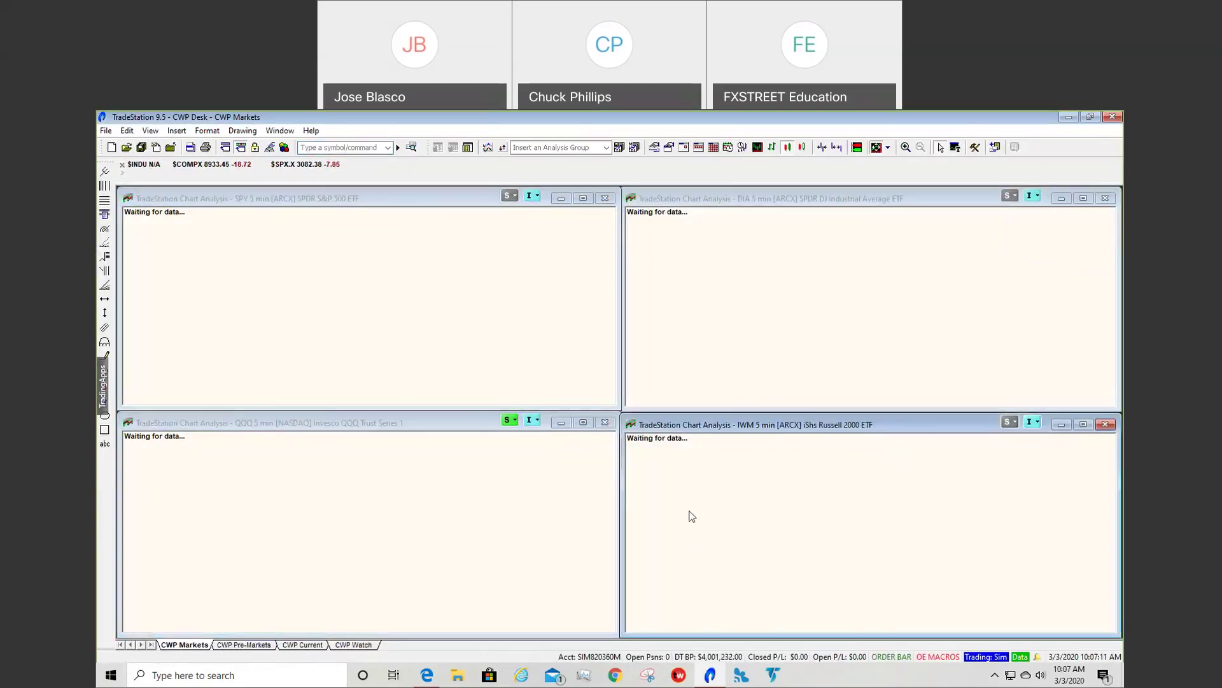
left_click(572, 511)
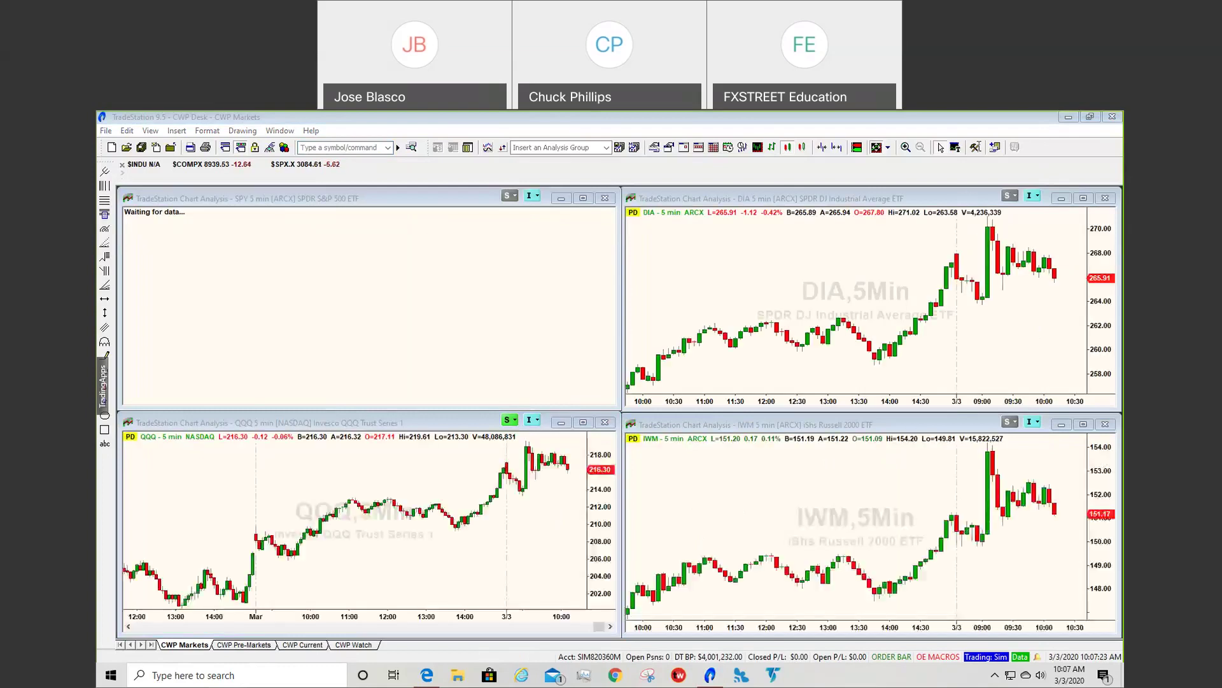
Open the CWP Current workspace and bring the watch list's Today page tab into view
left_click(312, 645)
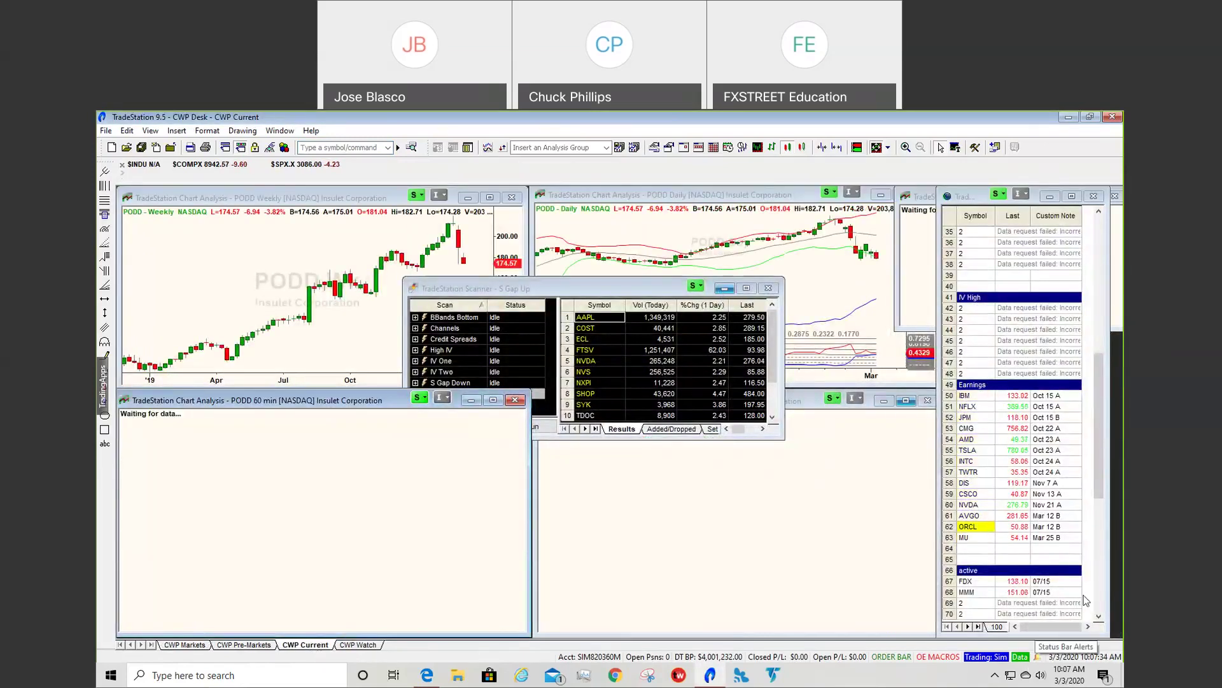
left_click(968, 626)
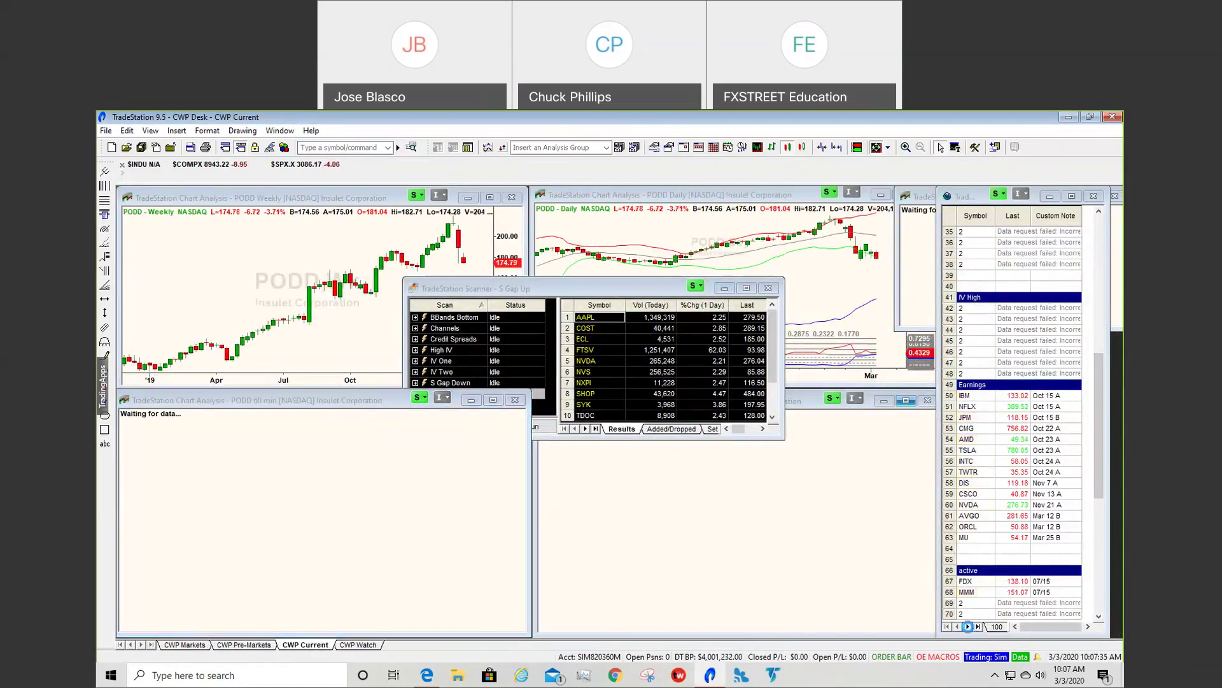
left_click(968, 627)
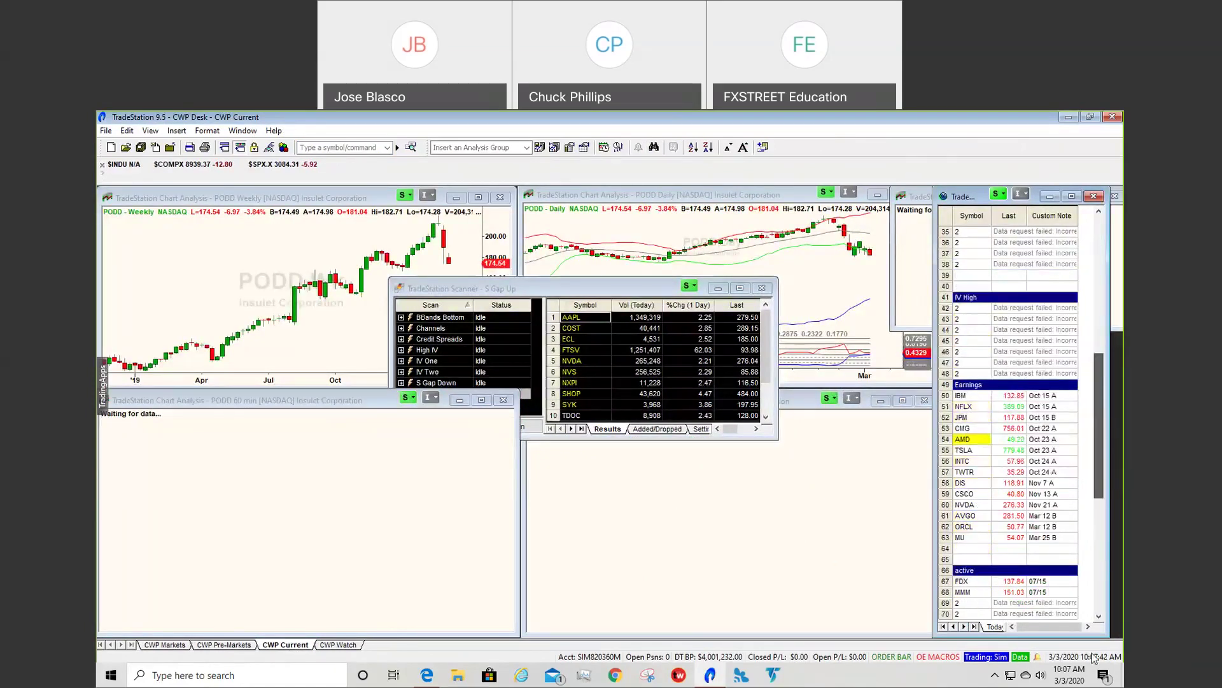
Select COST in row 95 of the watch list to load it into the linked charts
left_click(974, 613)
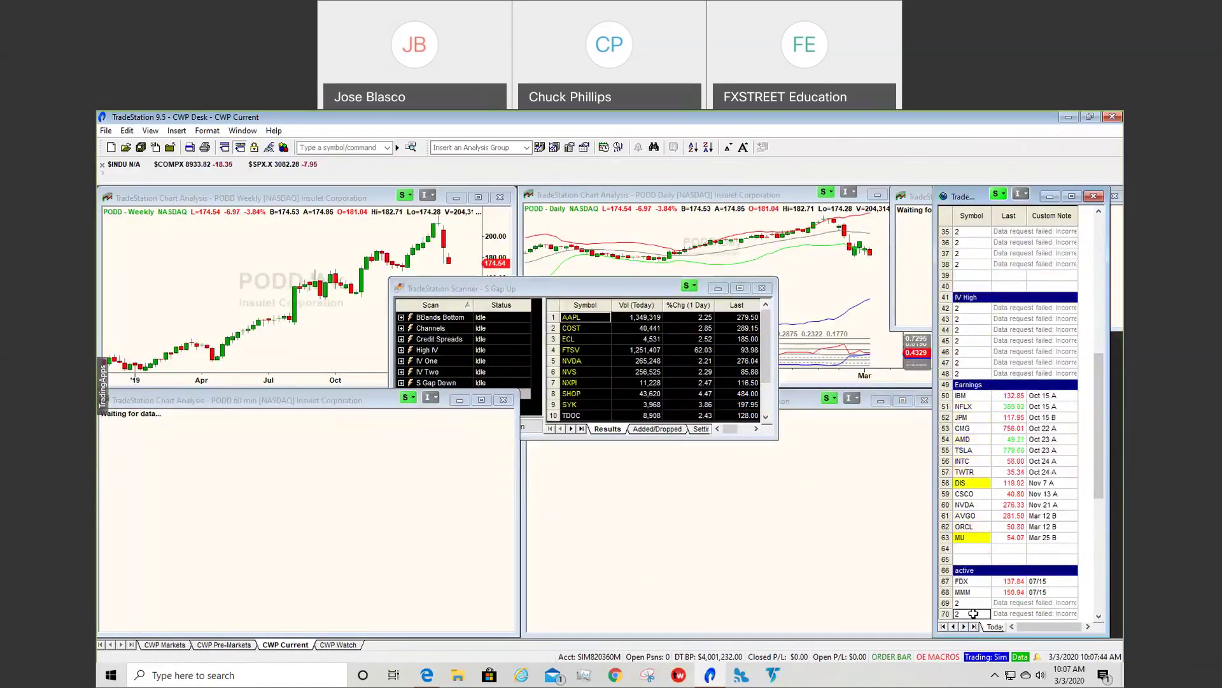
scroll(973, 613, "down", 8)
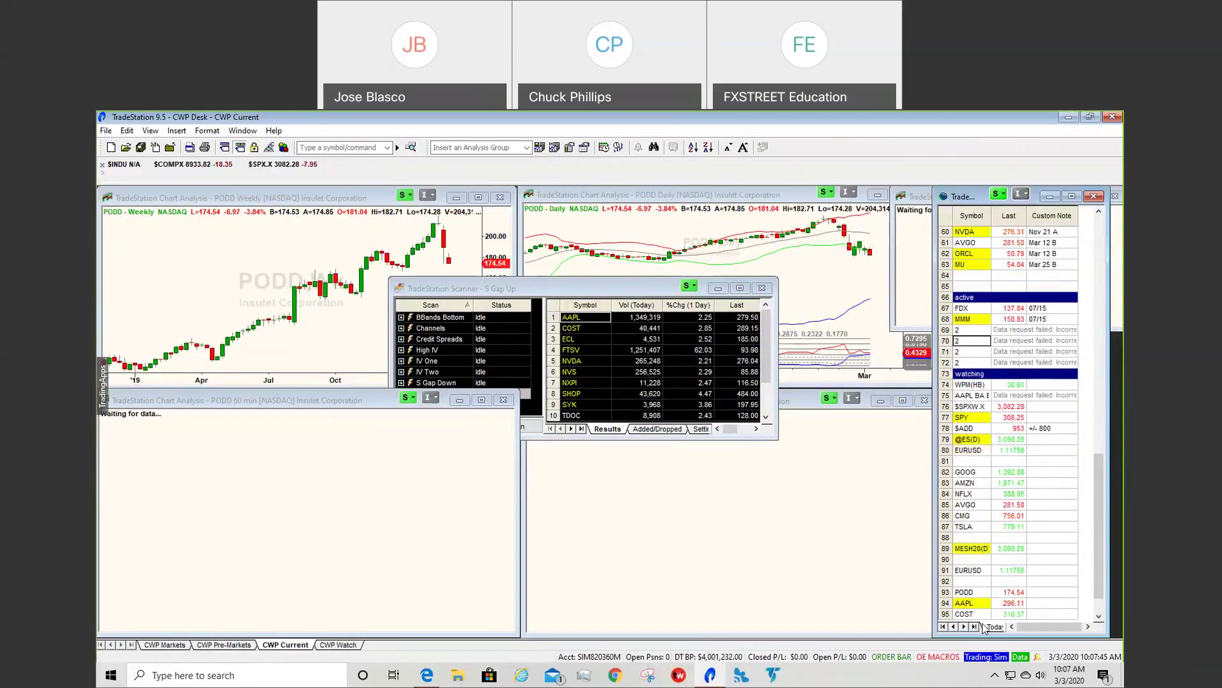
left_click(981, 614)
key("Down")
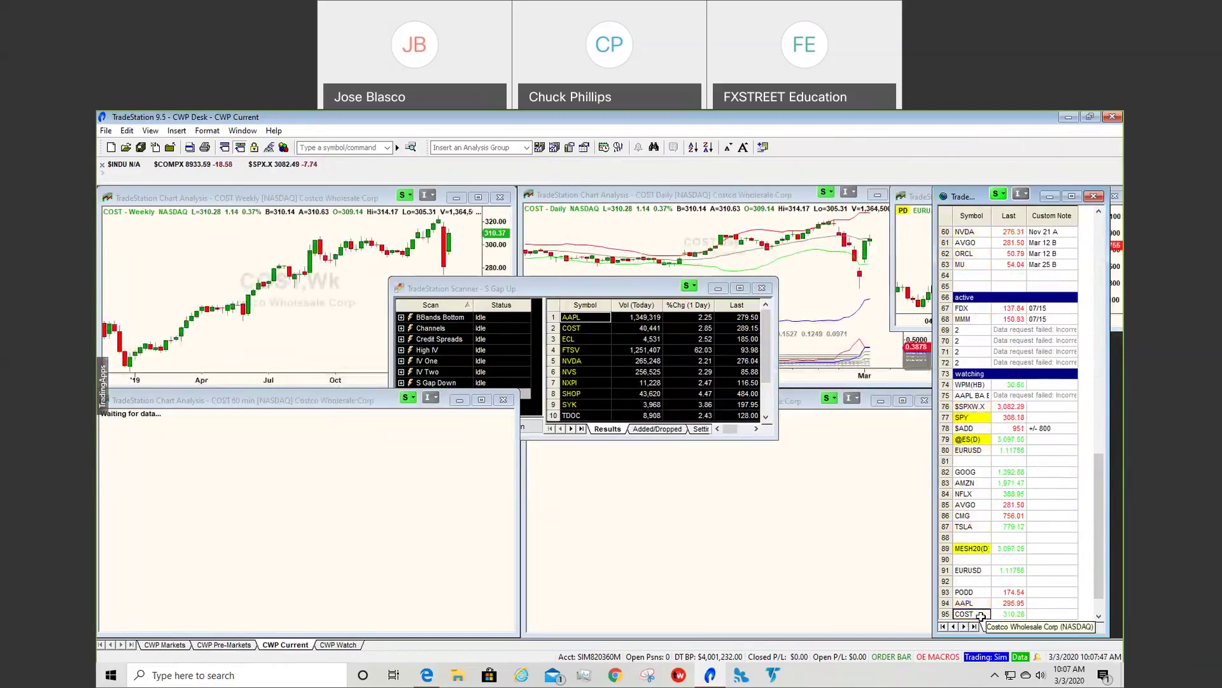
Load NVDA from row 96 of the watch list into the linked charts
type("NVDA")
key("Return")
Enter SPY in empty row 128 of the watch list to load it into the linked charts
key("Down")
key("Down")
key("Down")
key("Down")
key("Down")
key("Down")
key("Down")
key("Down")
key("Down")
key("Down")
key("Down")
key("Down")
key("Down")
key("Down")
key("Down")
key("Down")
key("Down")
key("Down")
key("Down")
key("Down")
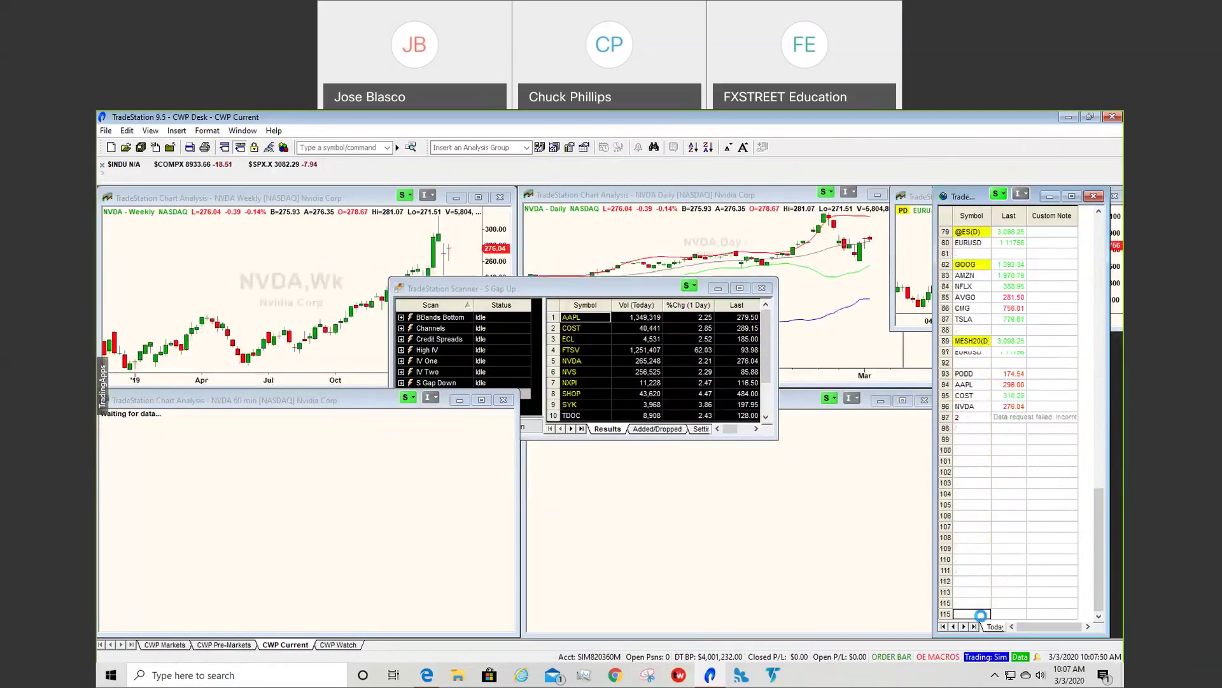
left_click(974, 537)
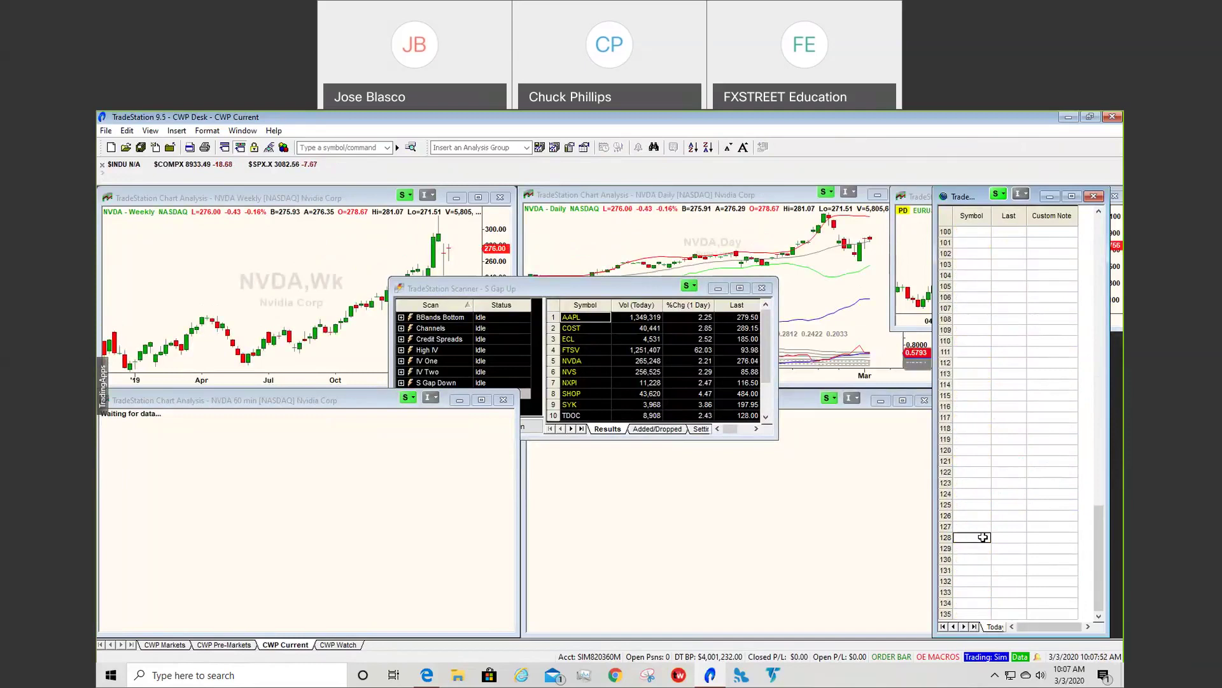
type("spy")
key("Return")
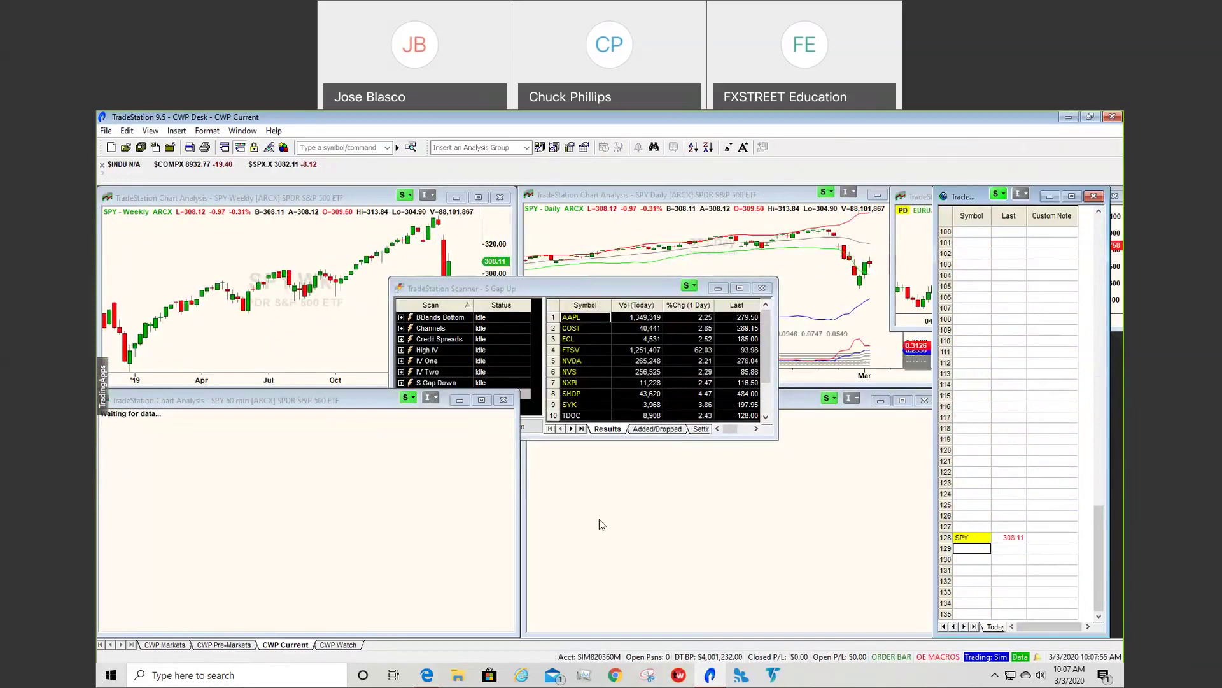
Create a new scan in the TradeStation Scanner named FX Options and continue to its symbol universe
left_click(548, 293)
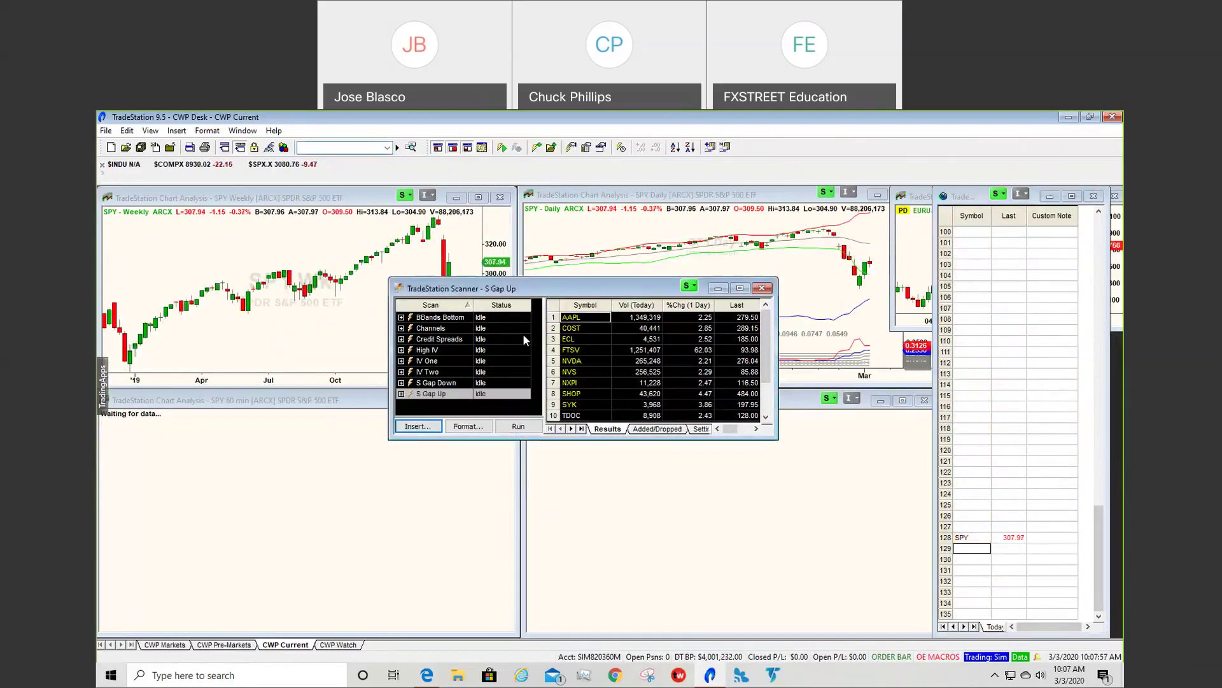
left_click(421, 428)
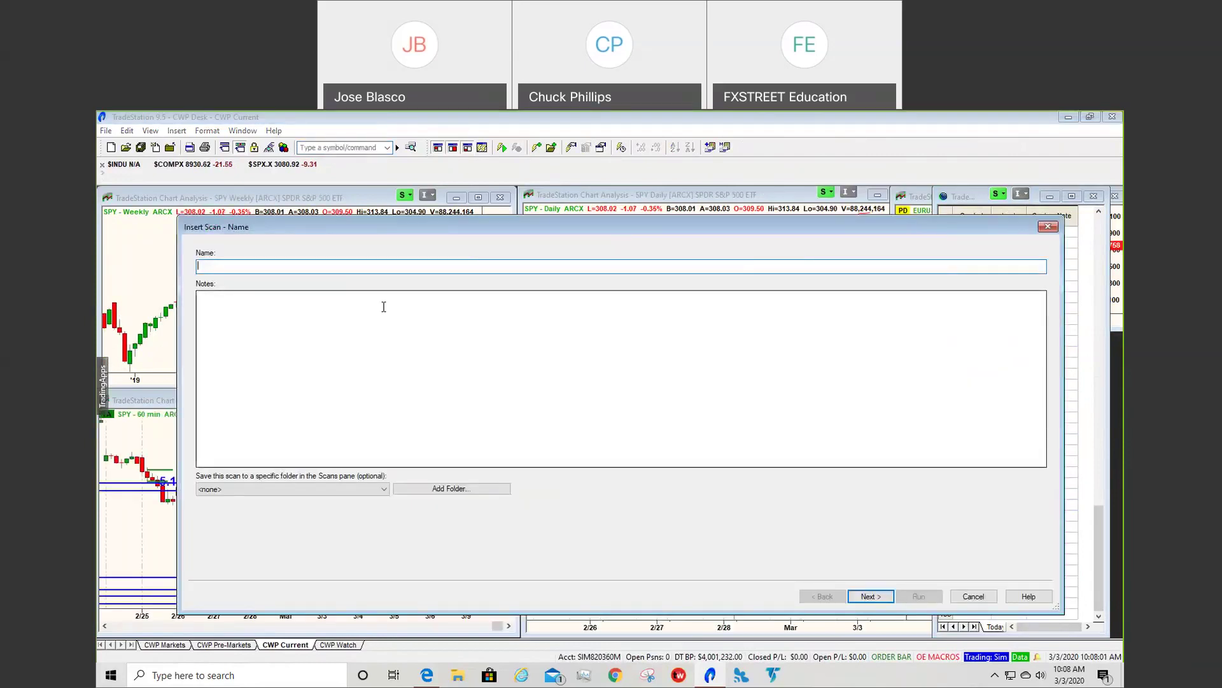
type("FX Options")
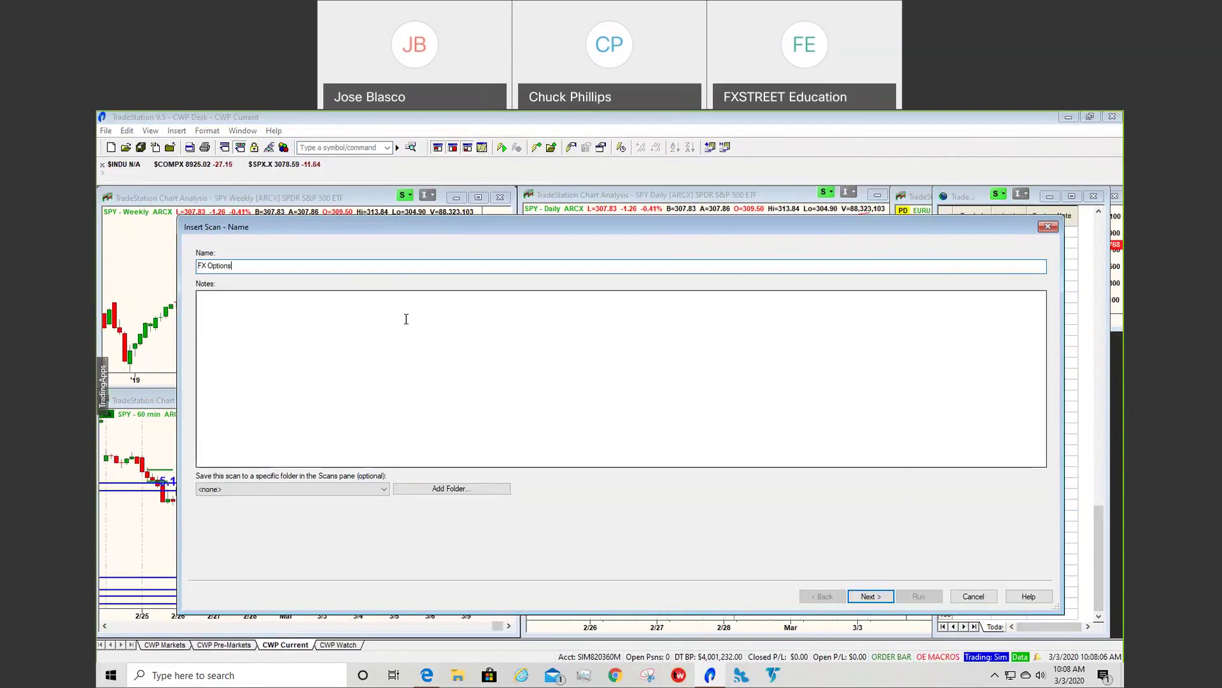
left_click(882, 597)
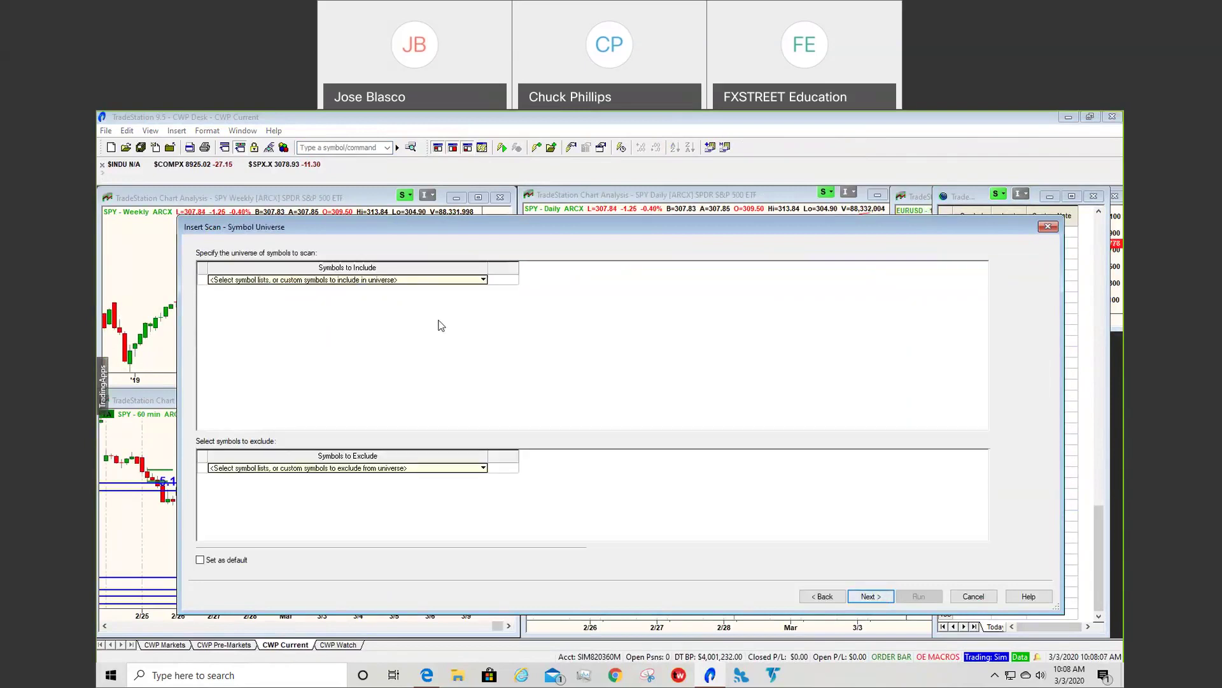
Include All Stocks in the scan's symbol universe, exclude the Gaps Exclusion custom symbol list, and continue to the scan criteria
left_click(443, 280)
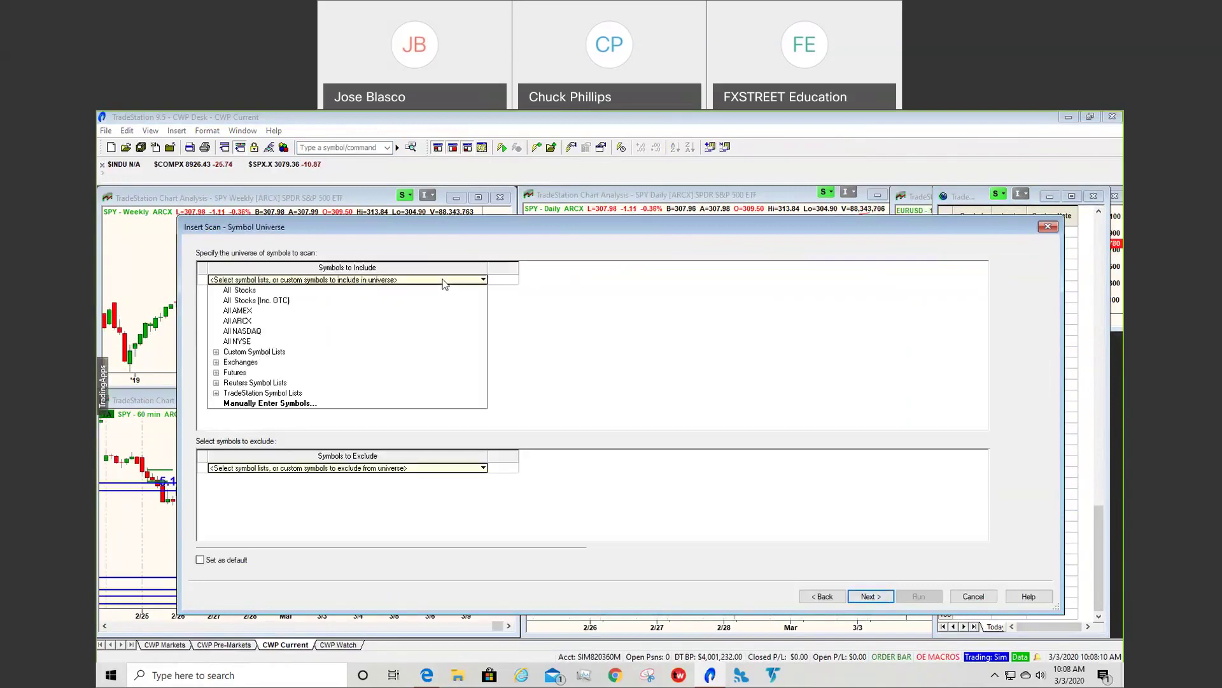
left_click(269, 291)
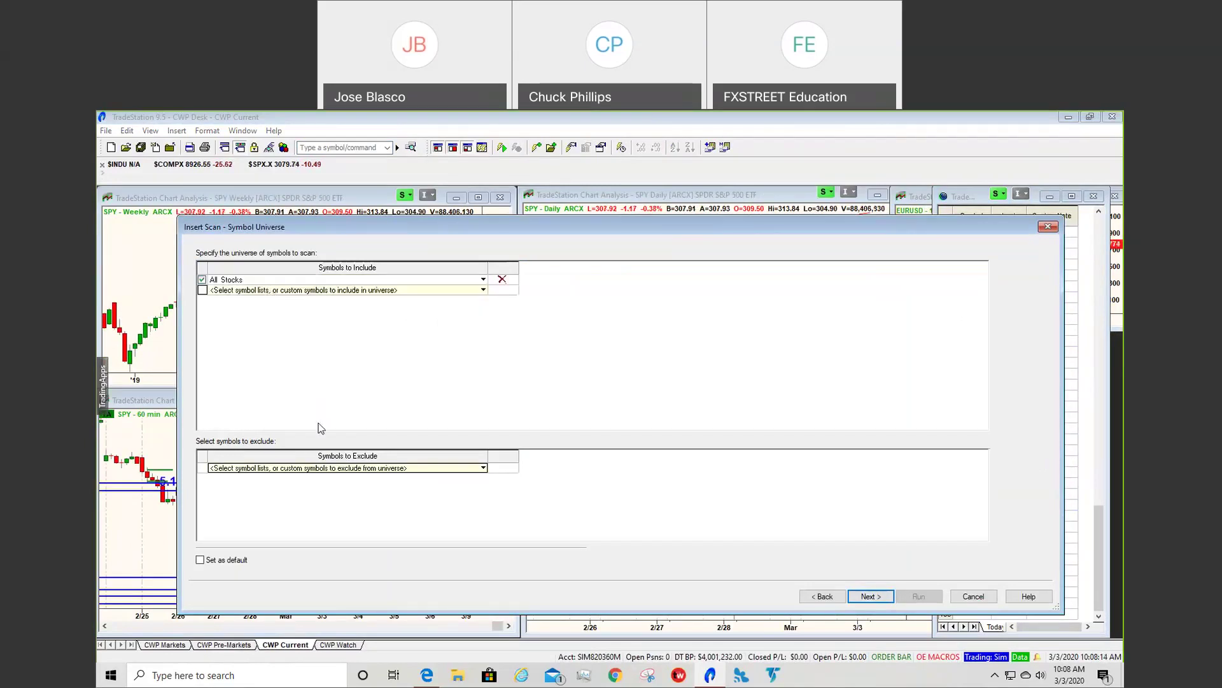
left_click(379, 469)
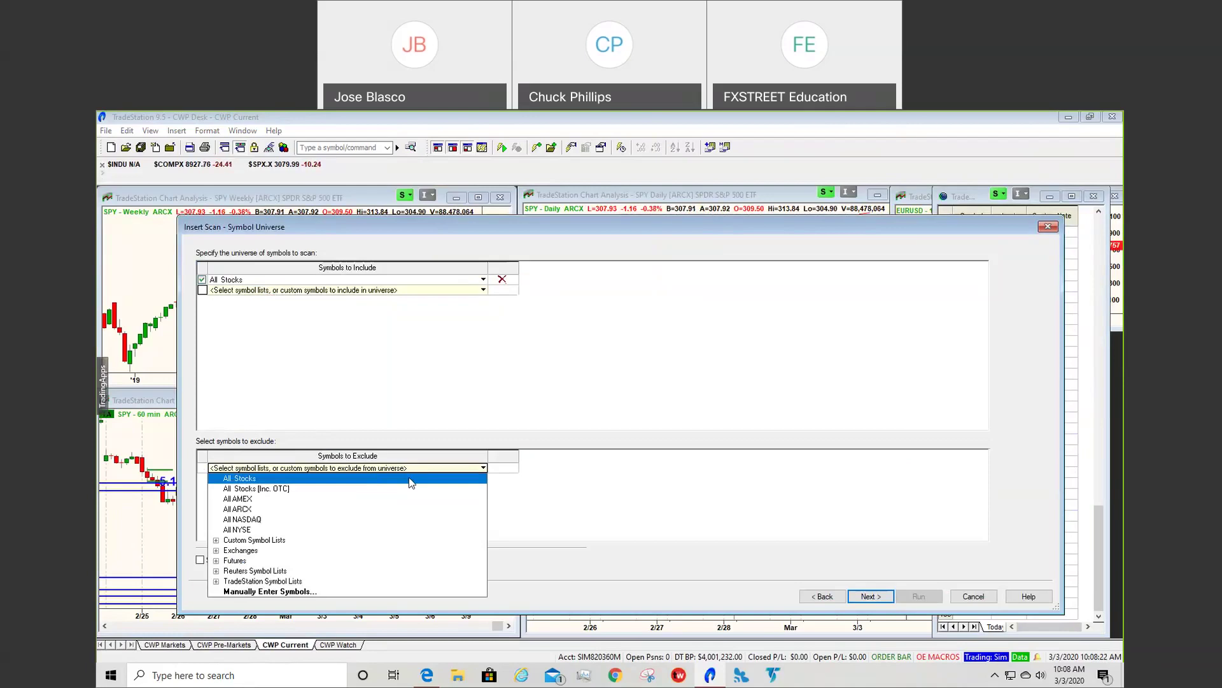
left_click(216, 541)
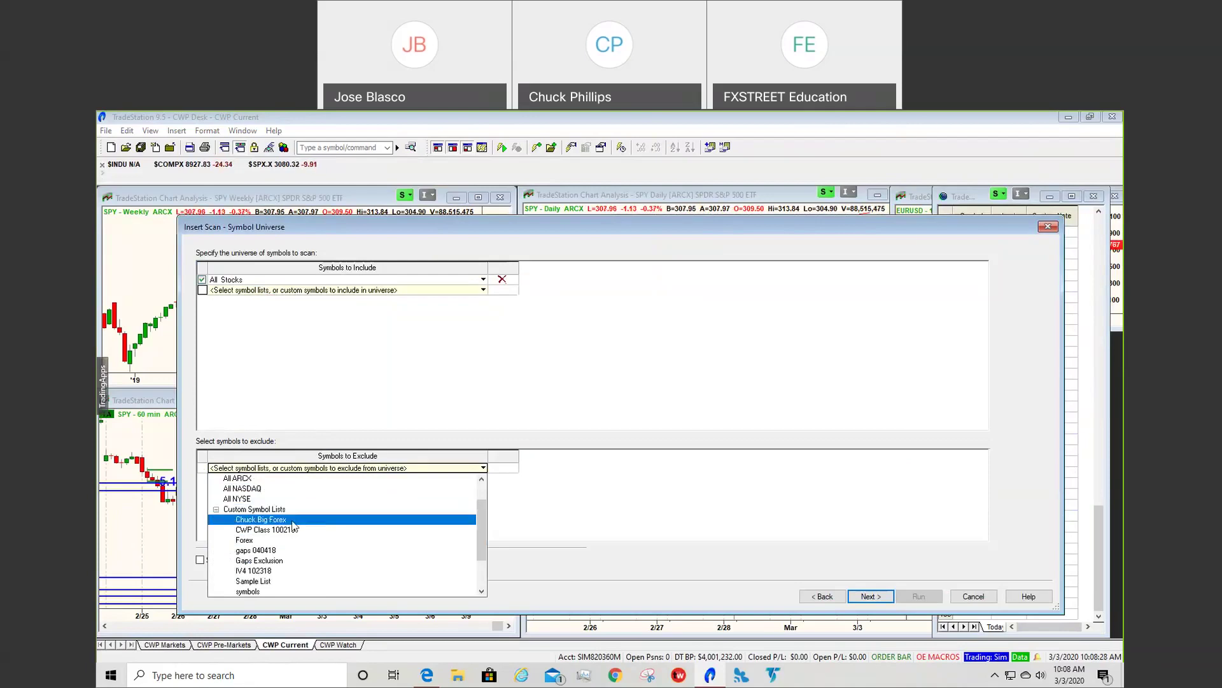
left_click(291, 564)
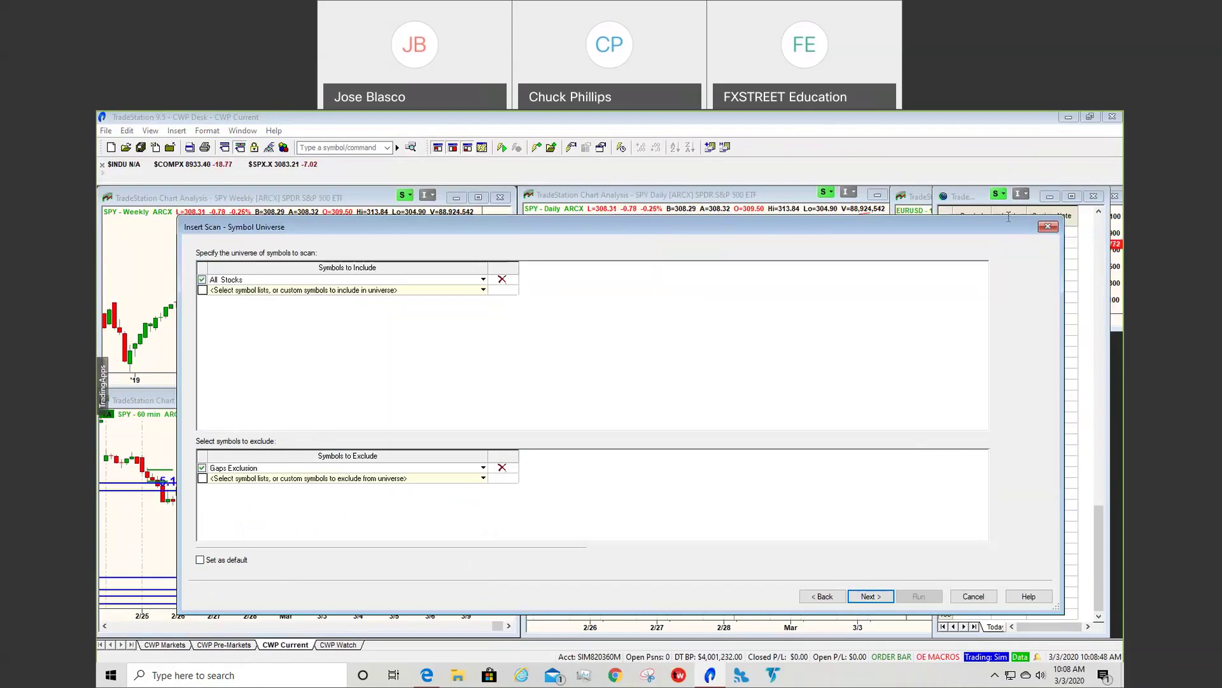
left_click(871, 597)
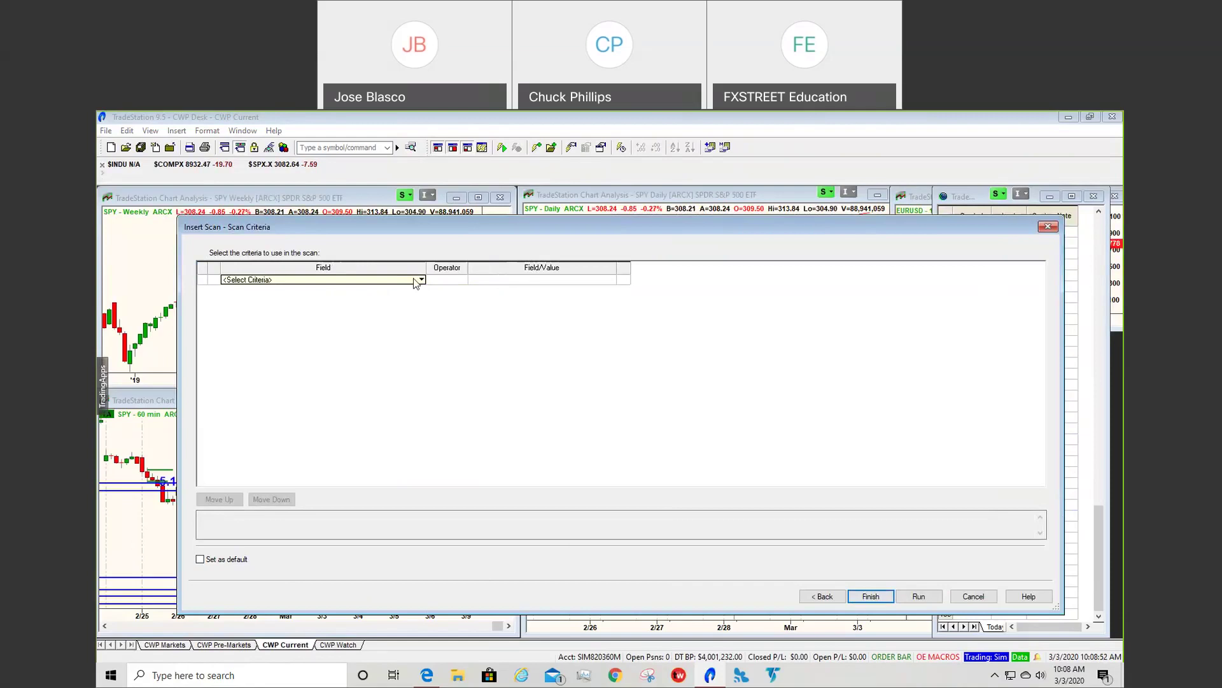
Add a first scan criterion requiring the Last price to be >= 80
left_click(401, 281)
left_click(227, 290)
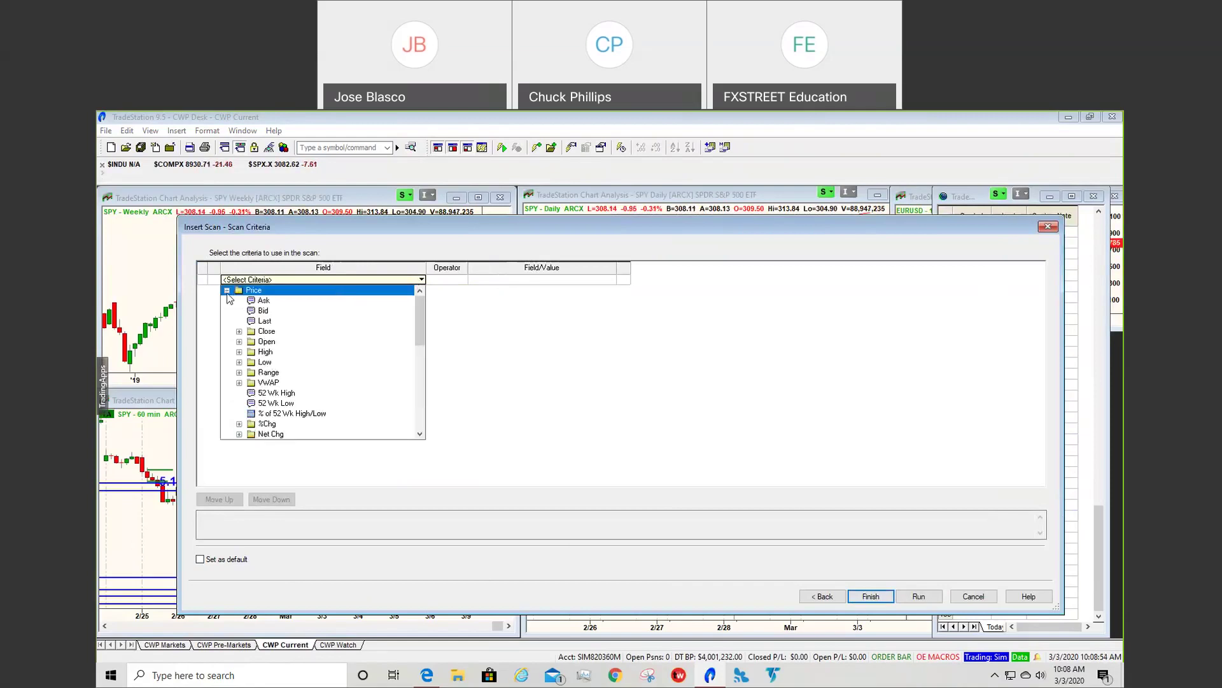
left_click(265, 320)
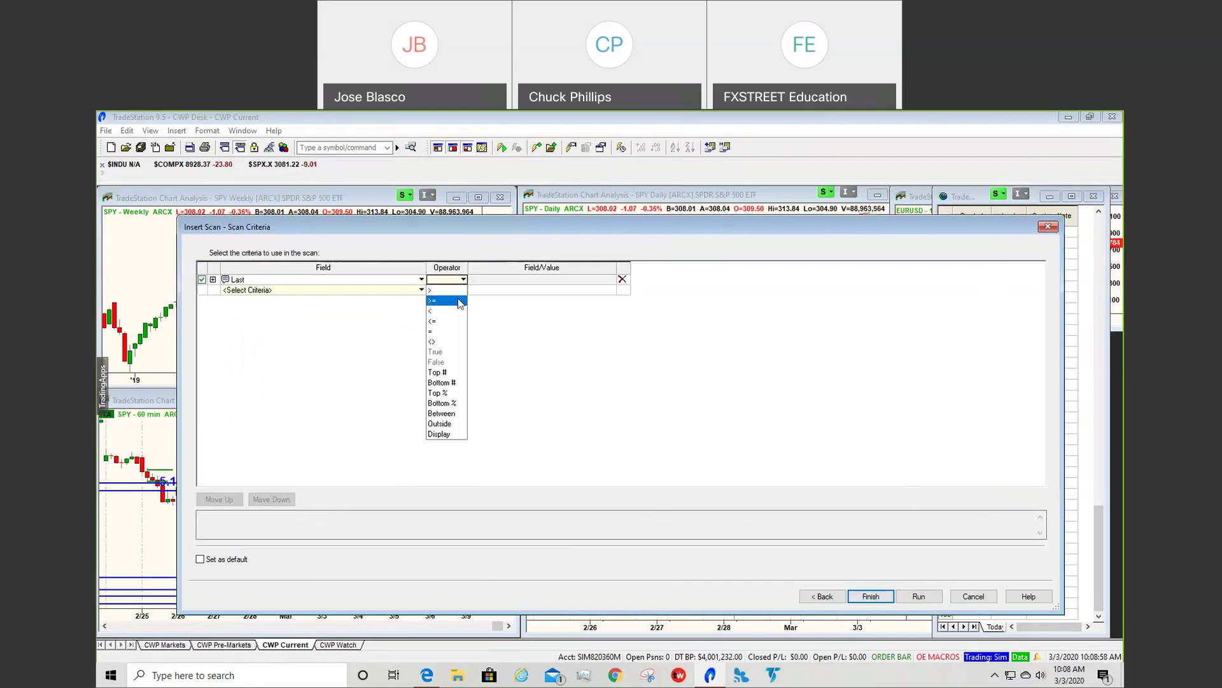
left_click(433, 300)
type("8")
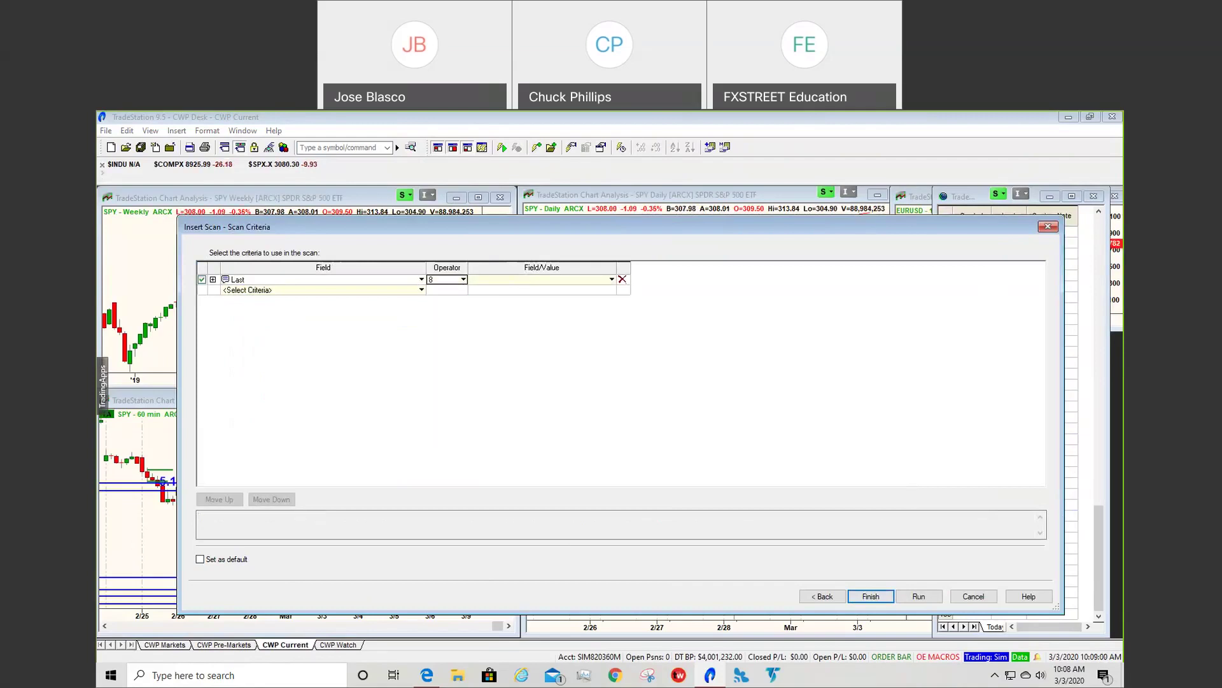
left_click(568, 283)
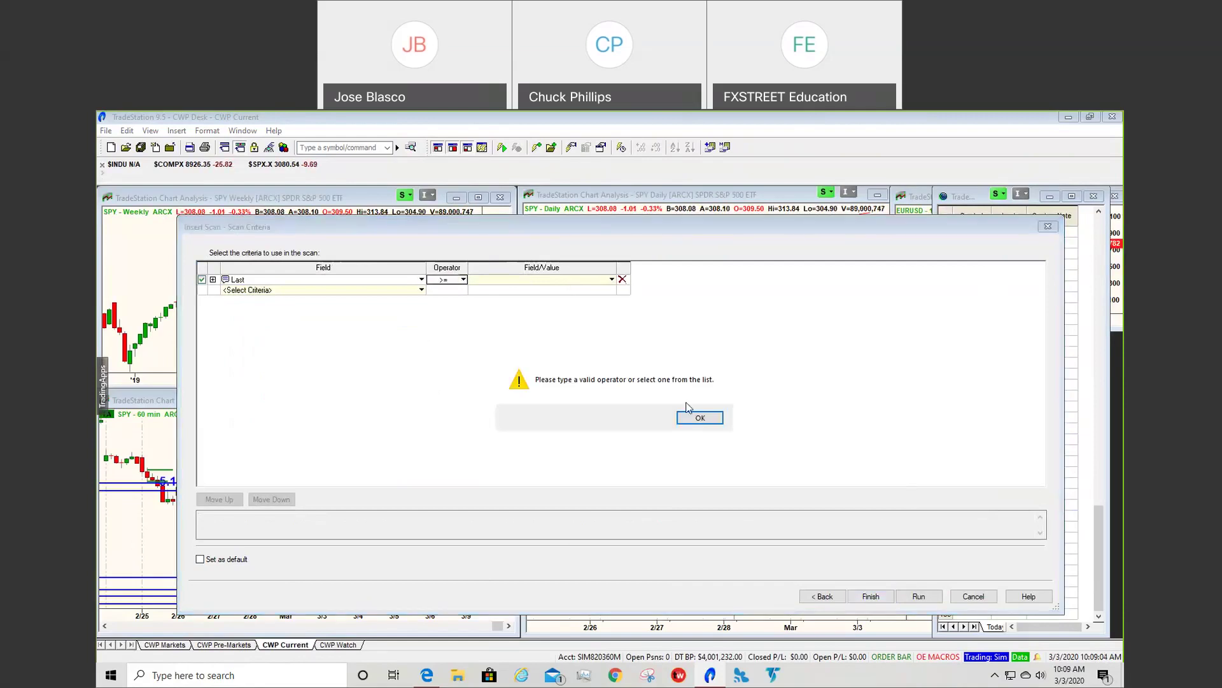
key("Return")
left_click(539, 284)
type("80")
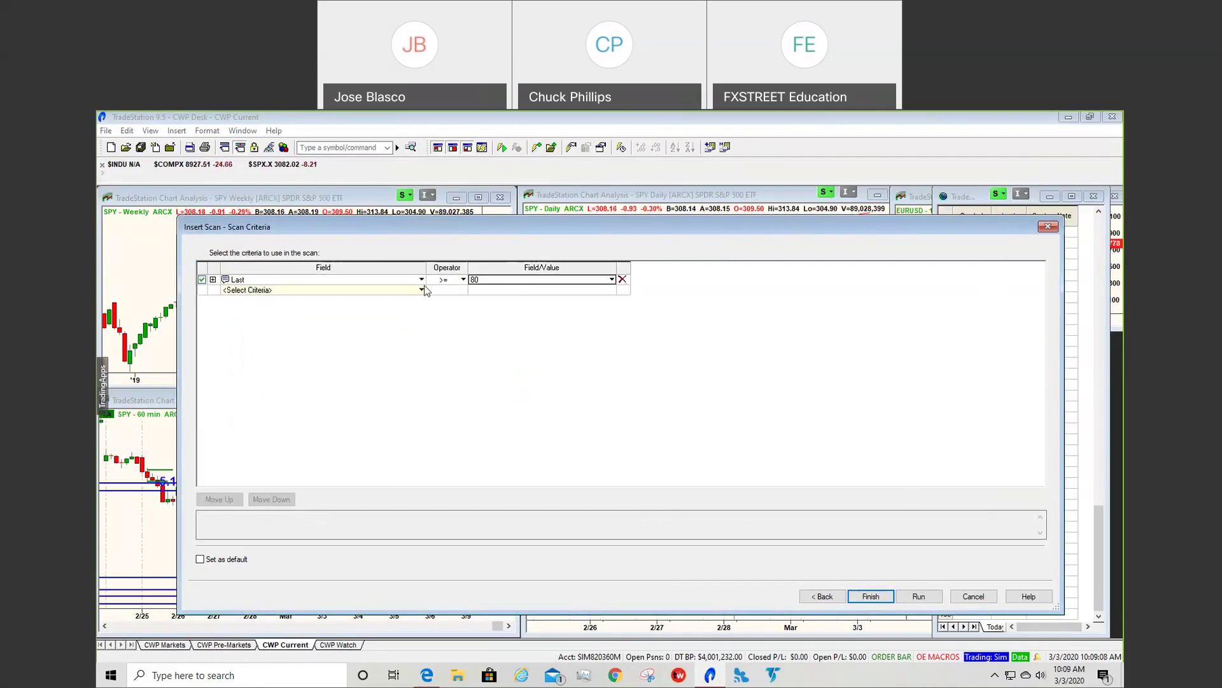
Collapse the Price category for the second criterion, and check the Spread Criteria slide of FX Credit Spreads.pdf in Microsoft Edge before returning to TradeStation
left_click(422, 289)
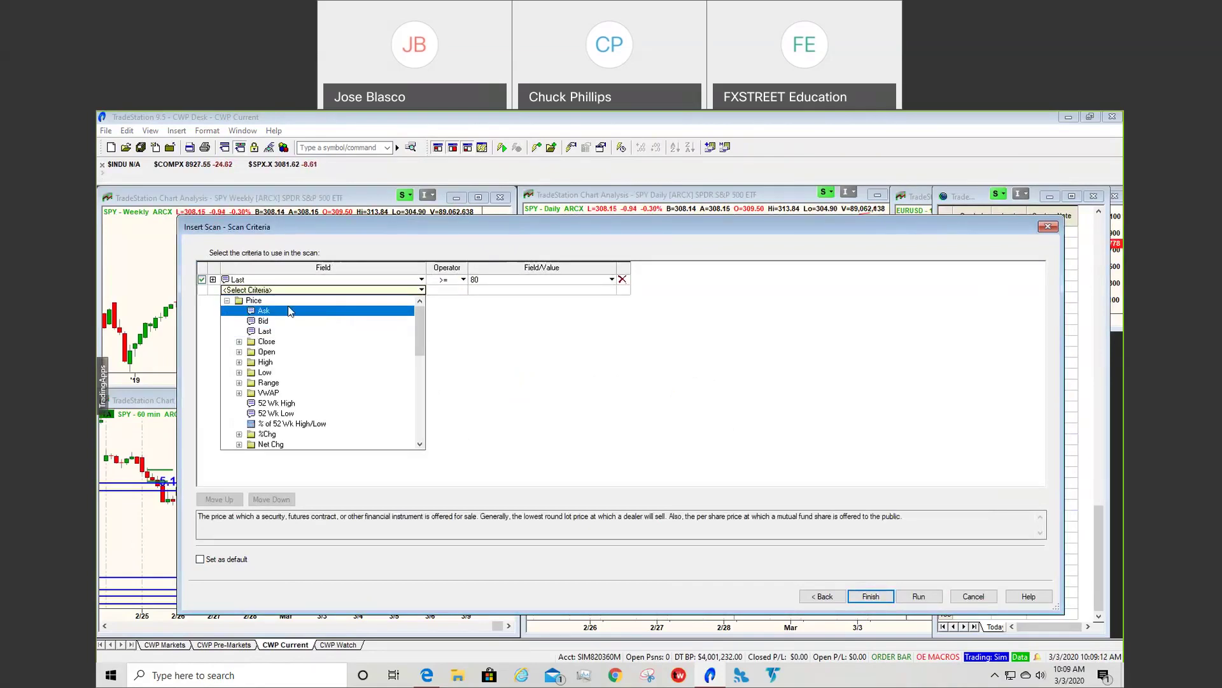
left_click(228, 302)
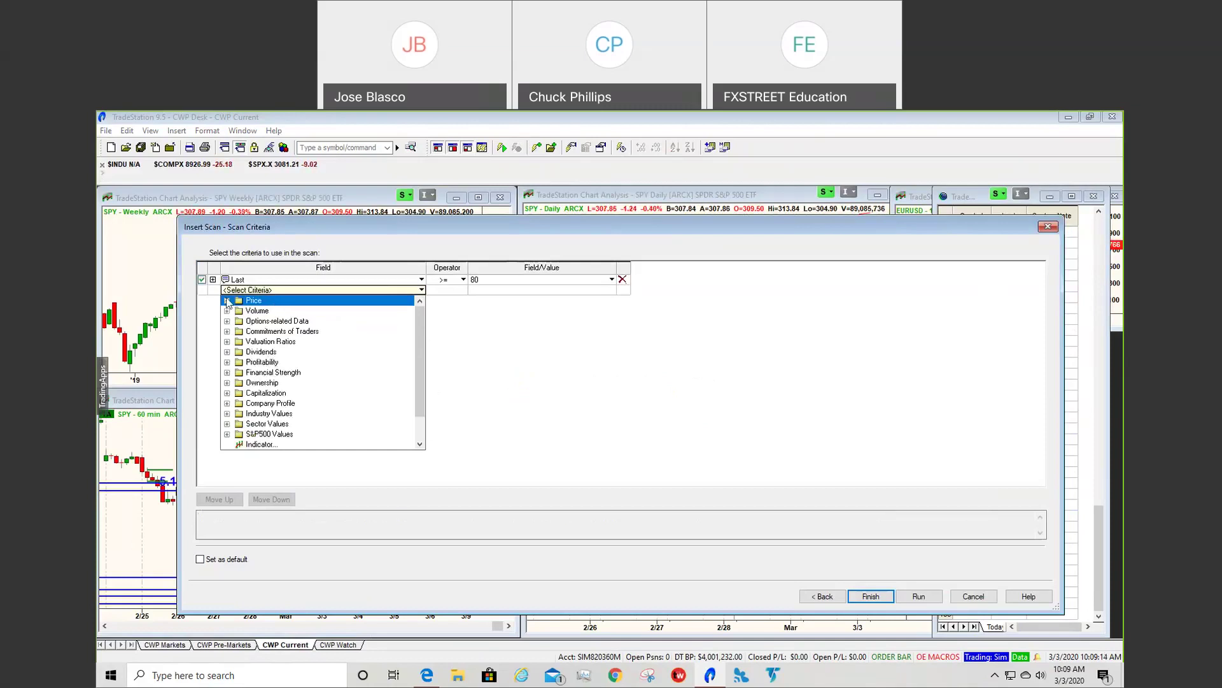
key("alt+Tab")
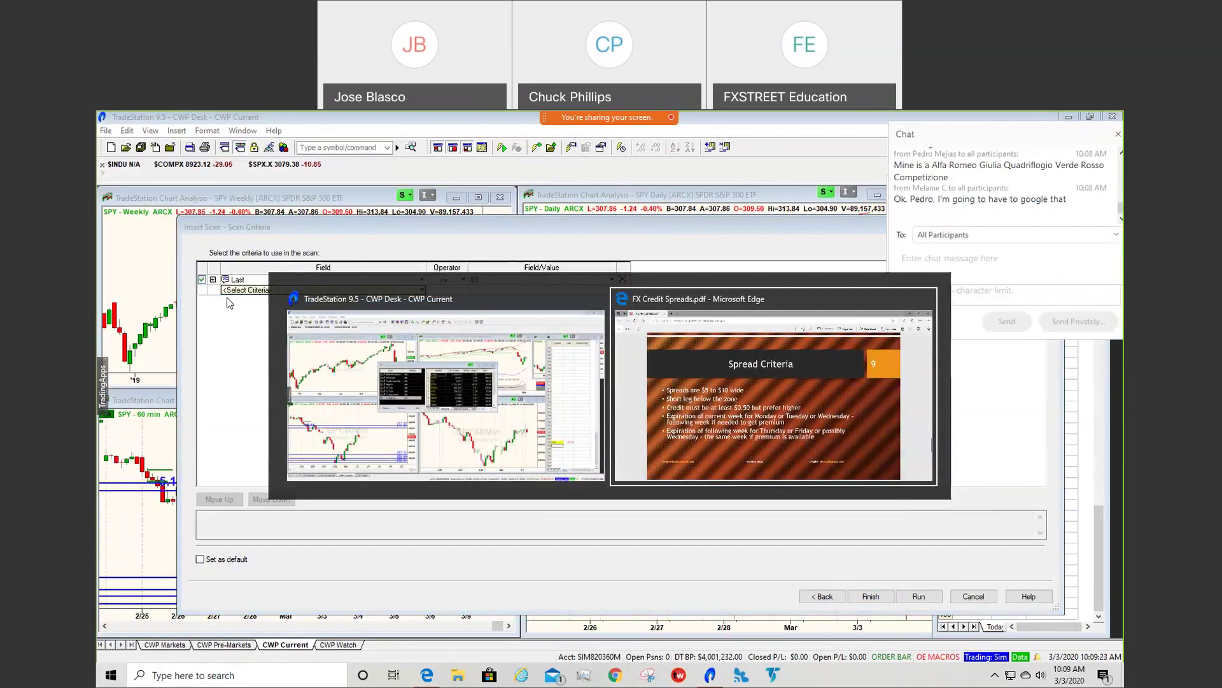
key("alt+Tab")
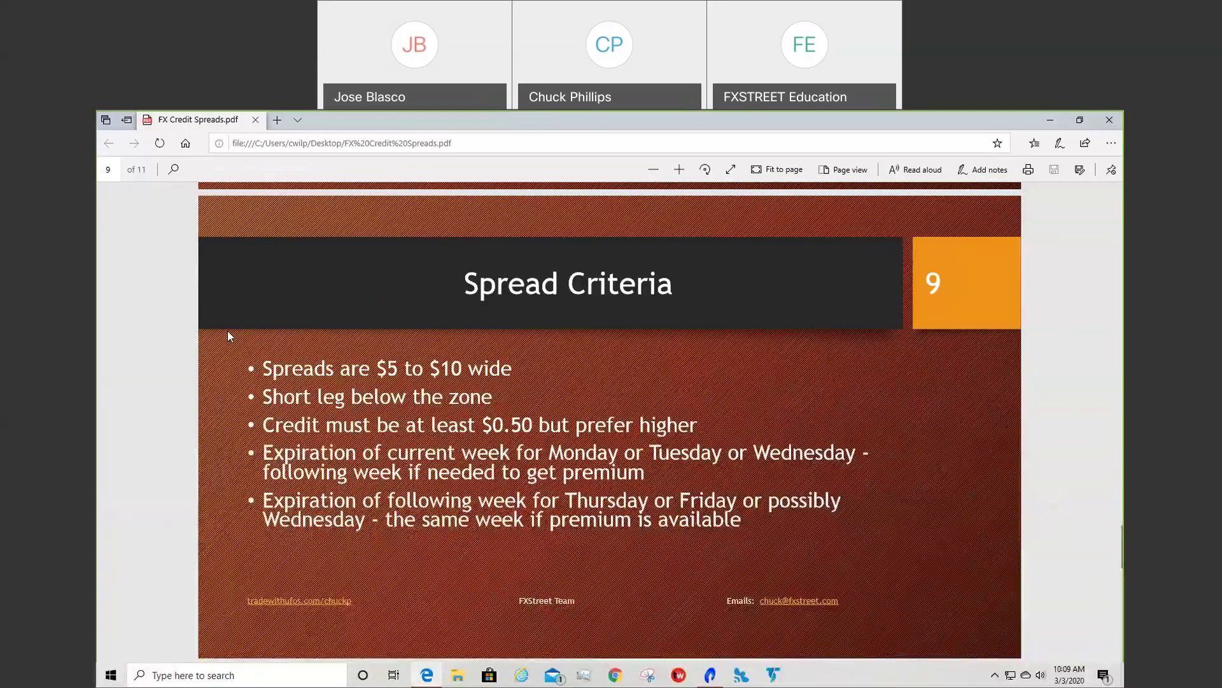
key("alt+Tab")
Add a second scan criterion from the options-related data requiring Open Interest-Calls & Puts >= 1000
left_click(421, 290)
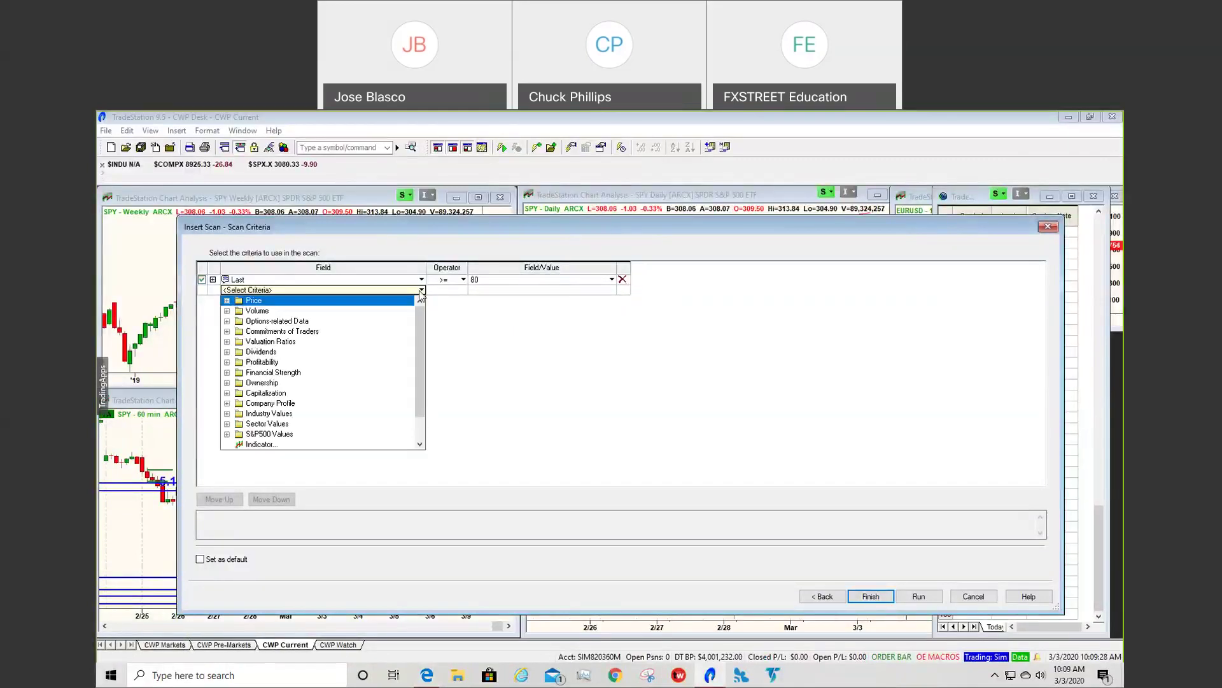
left_click(226, 321)
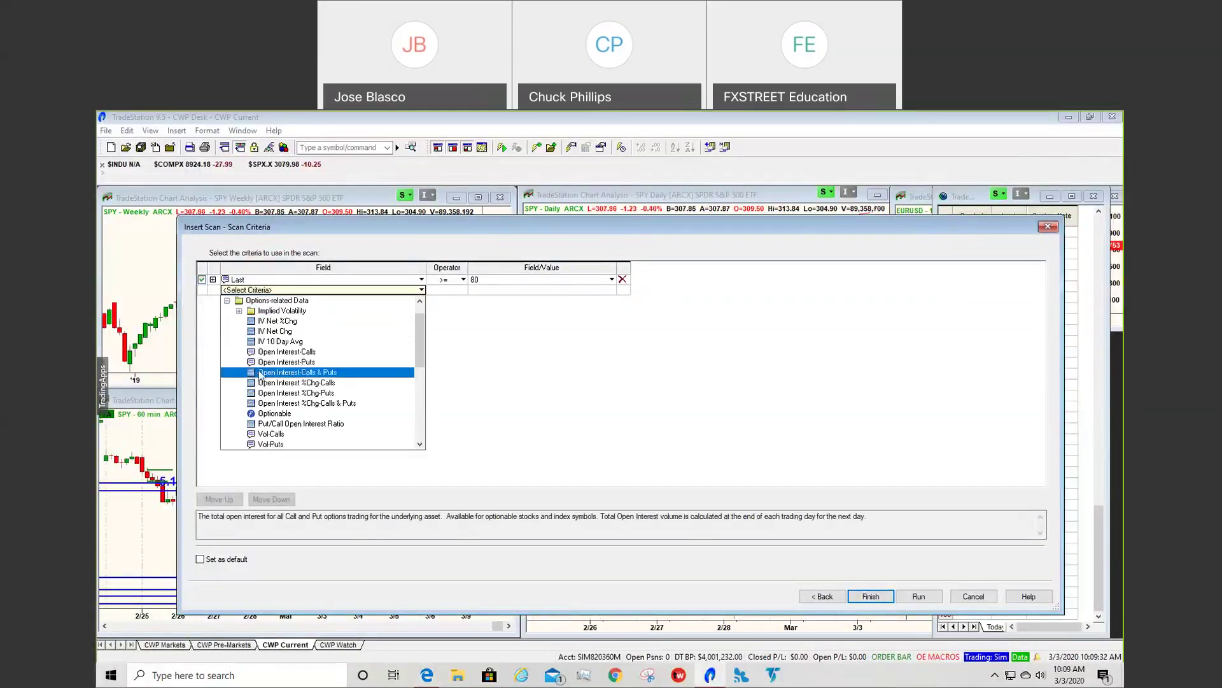
left_click(280, 372)
left_click(478, 290)
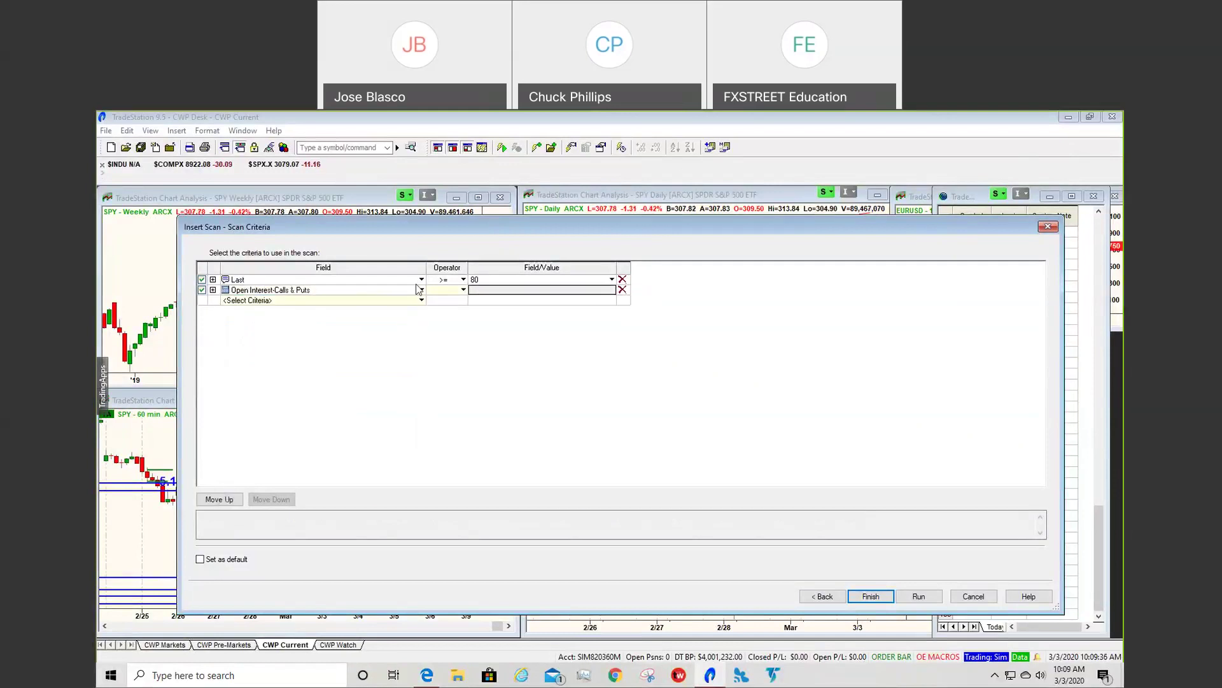
left_click(450, 293)
left_click(463, 291)
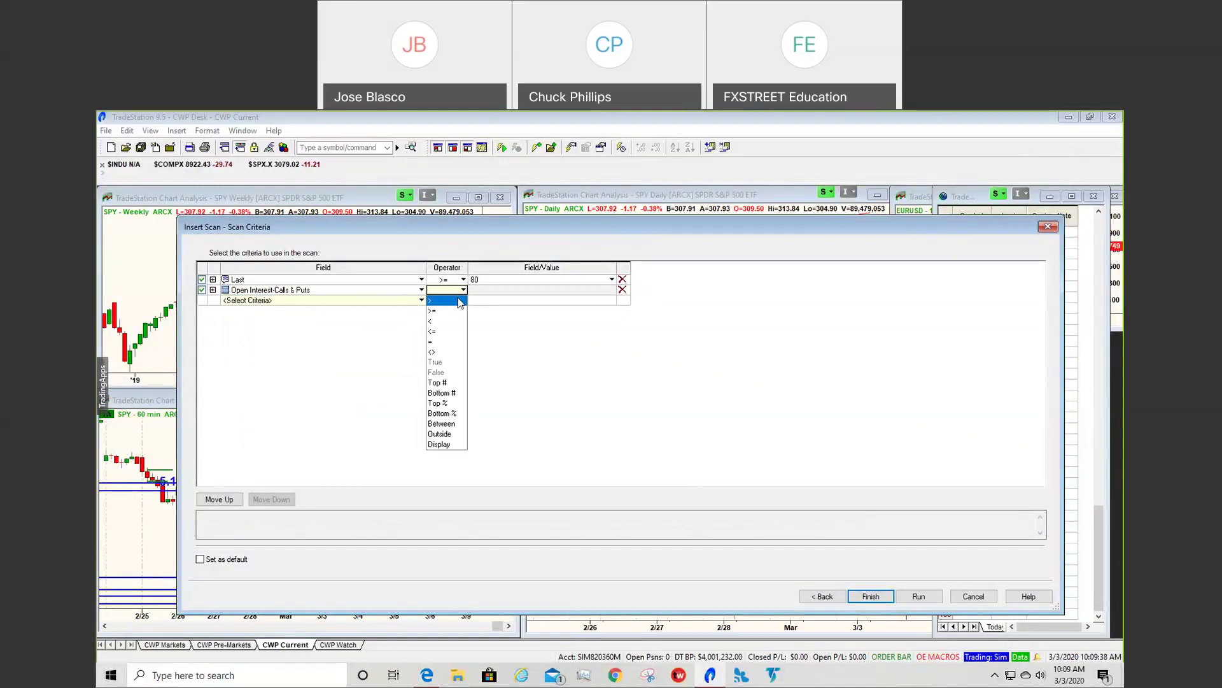
left_click(449, 315)
left_click(484, 294)
type("1000")
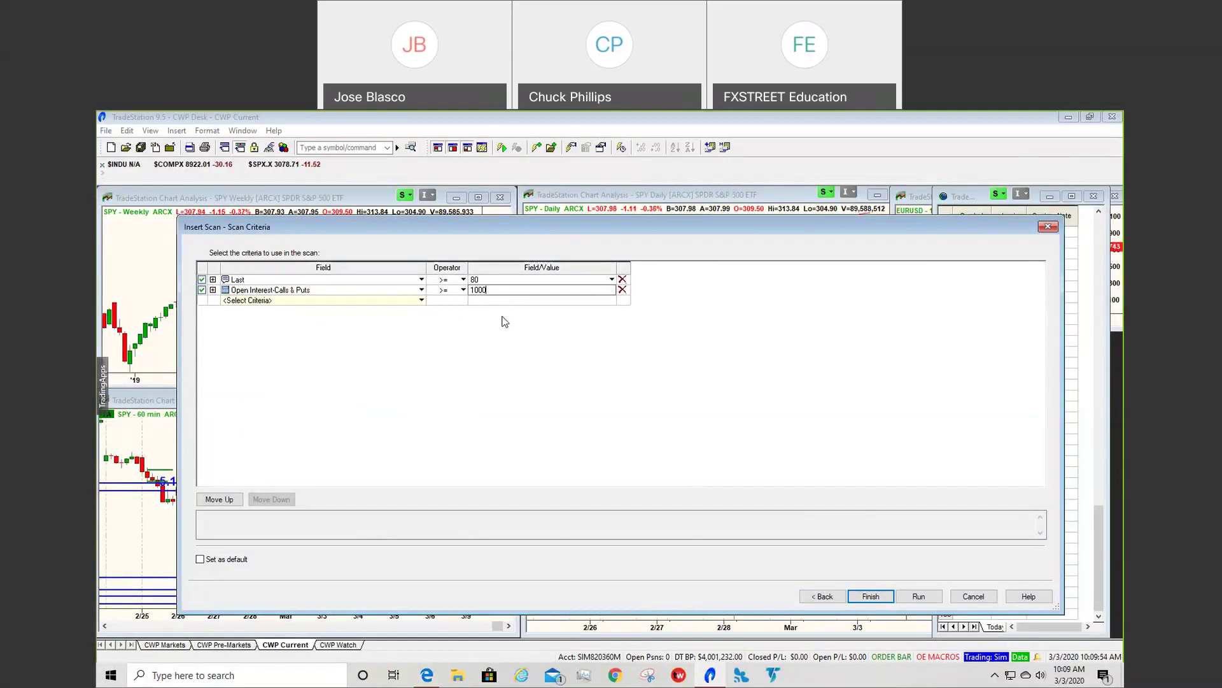
Examine the options-related data fields available for the third scan criterion
left_click(422, 303)
left_click(422, 301)
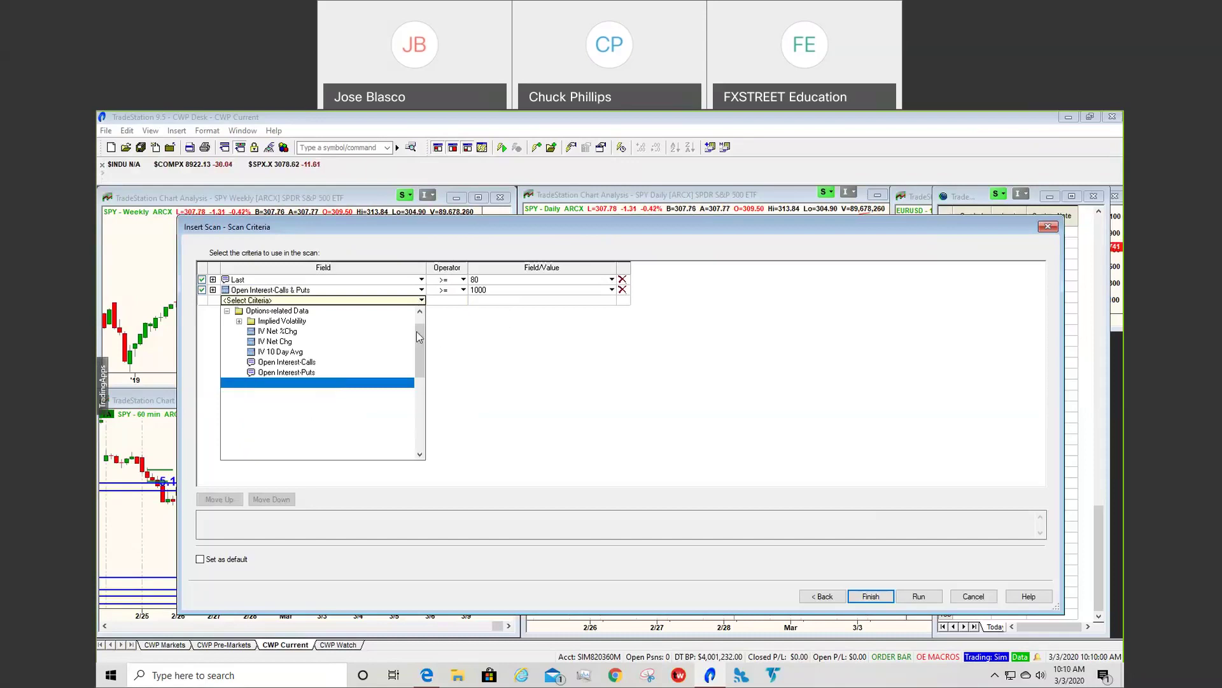
scroll(411, 341, "up", 1)
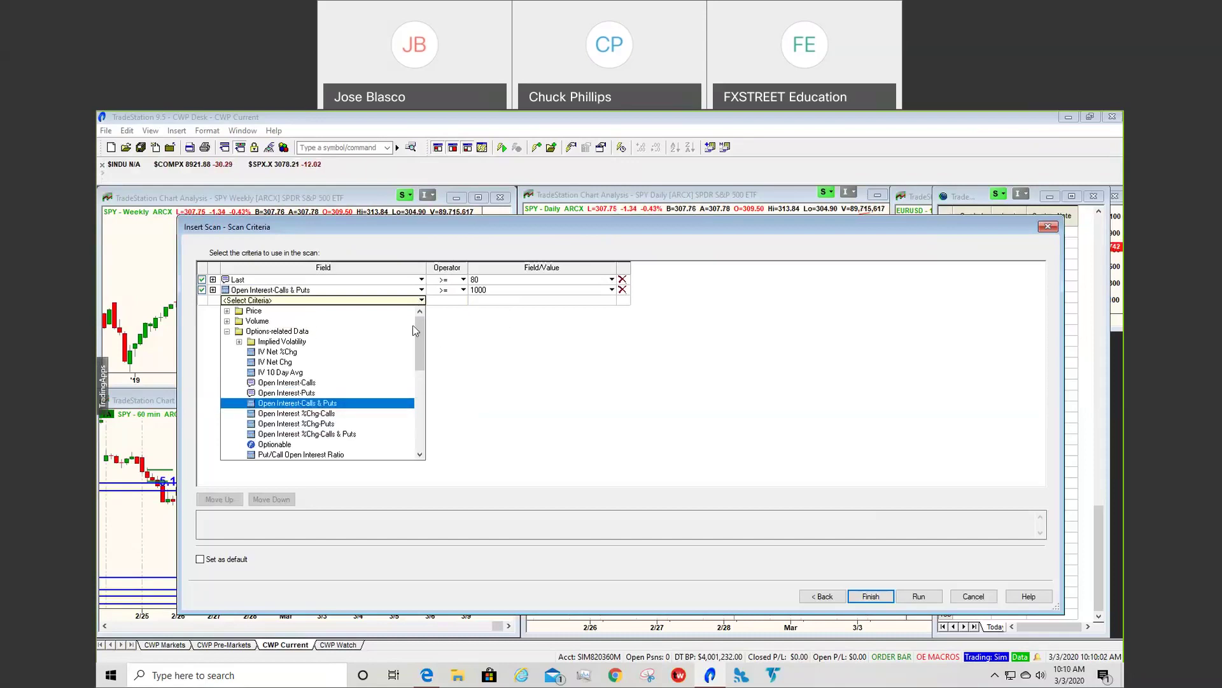
left_click(228, 331)
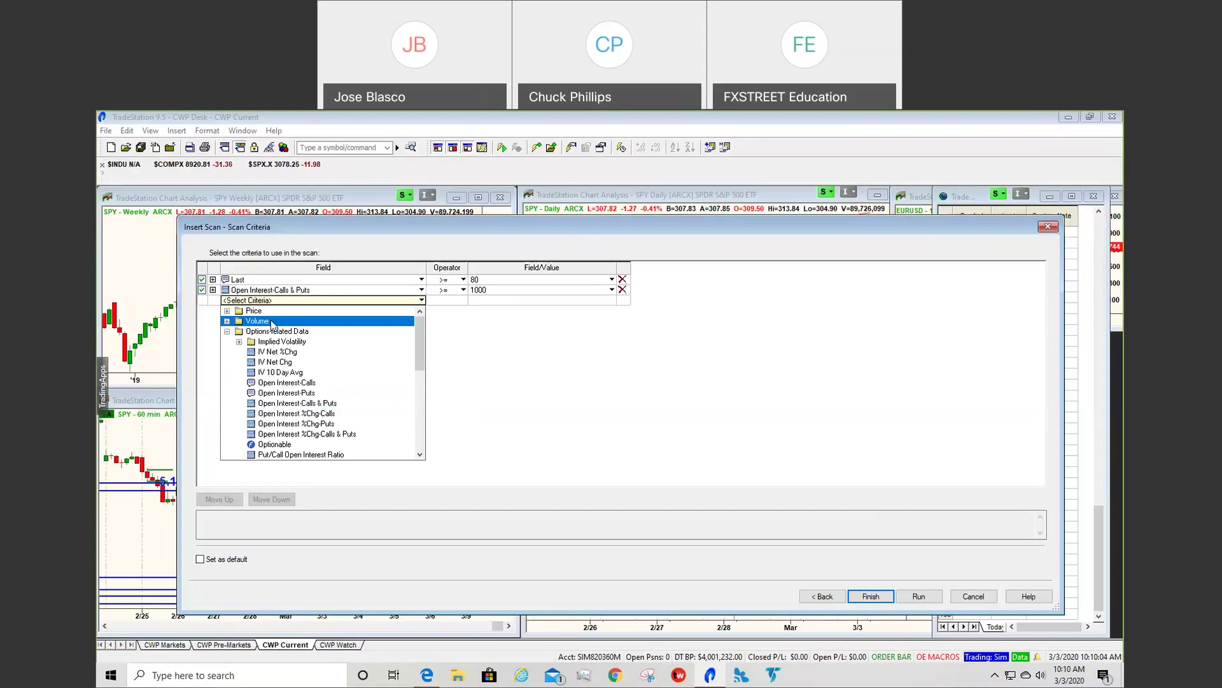
left_click(227, 331)
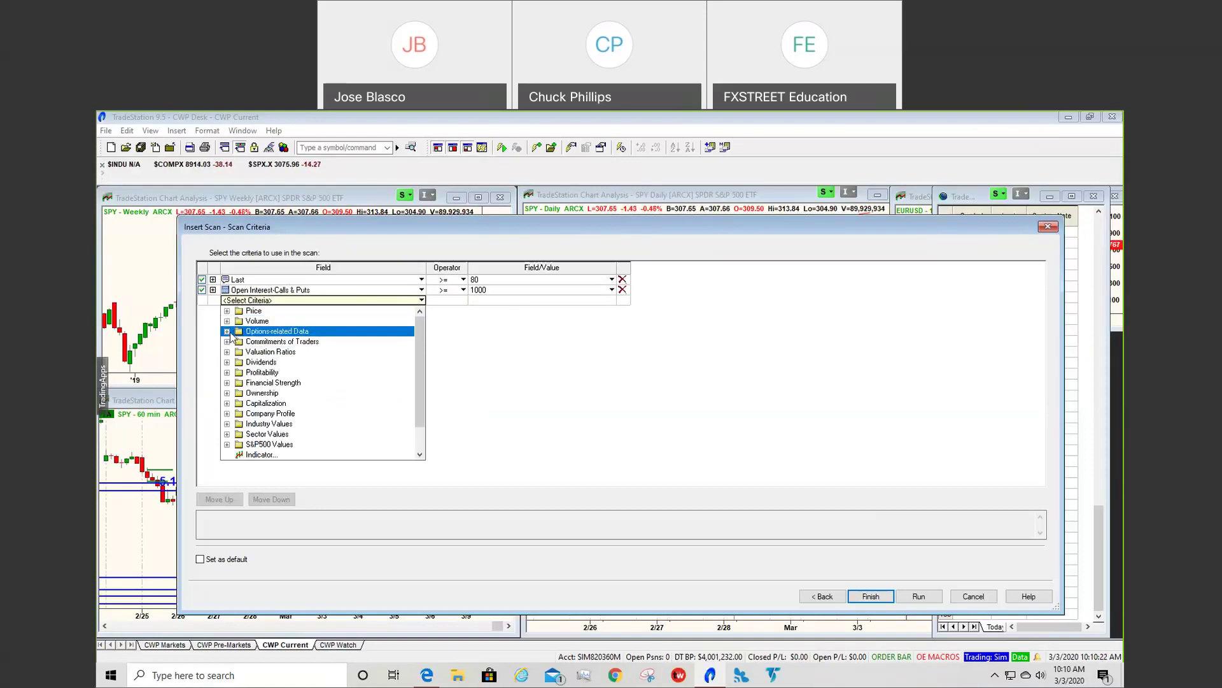
left_click(227, 332)
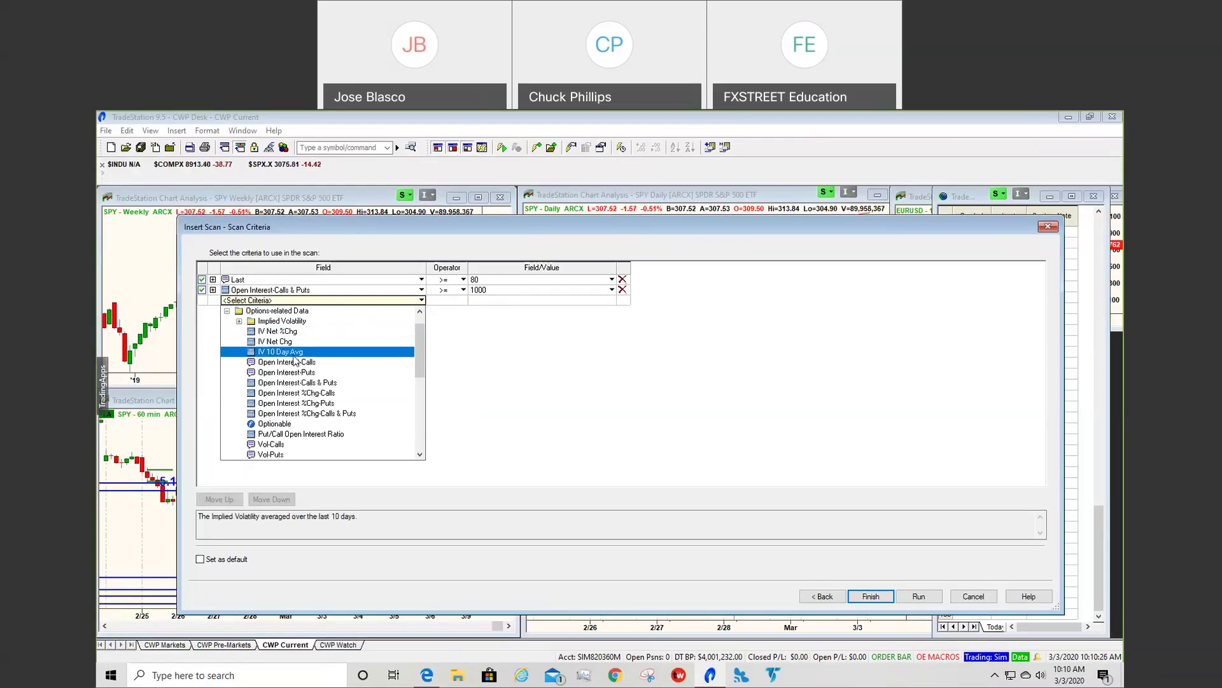
scroll(302, 375, "down", 2)
scroll(302, 375, "down", 2)
scroll(302, 375, "up", 2)
scroll(301, 375, "up", 2)
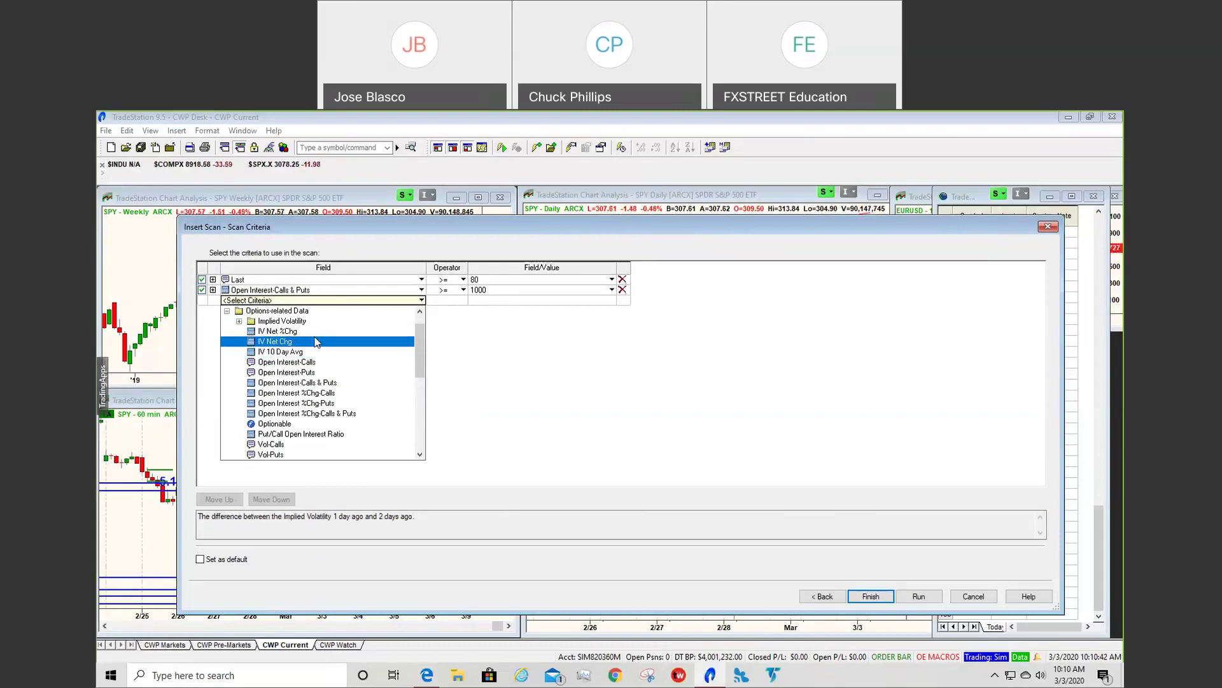
Add a third scan criterion from the implied volatility data requiring IV Percentile (12 Month) >= 60
left_click(298, 322)
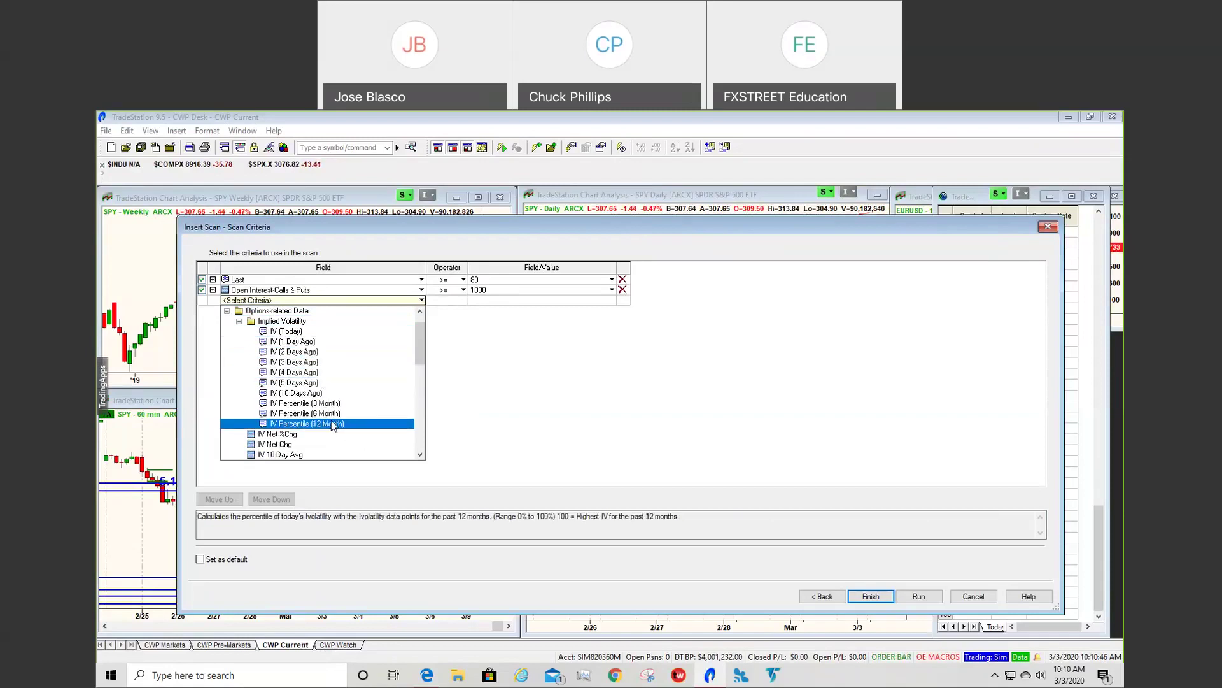
left_click(333, 423)
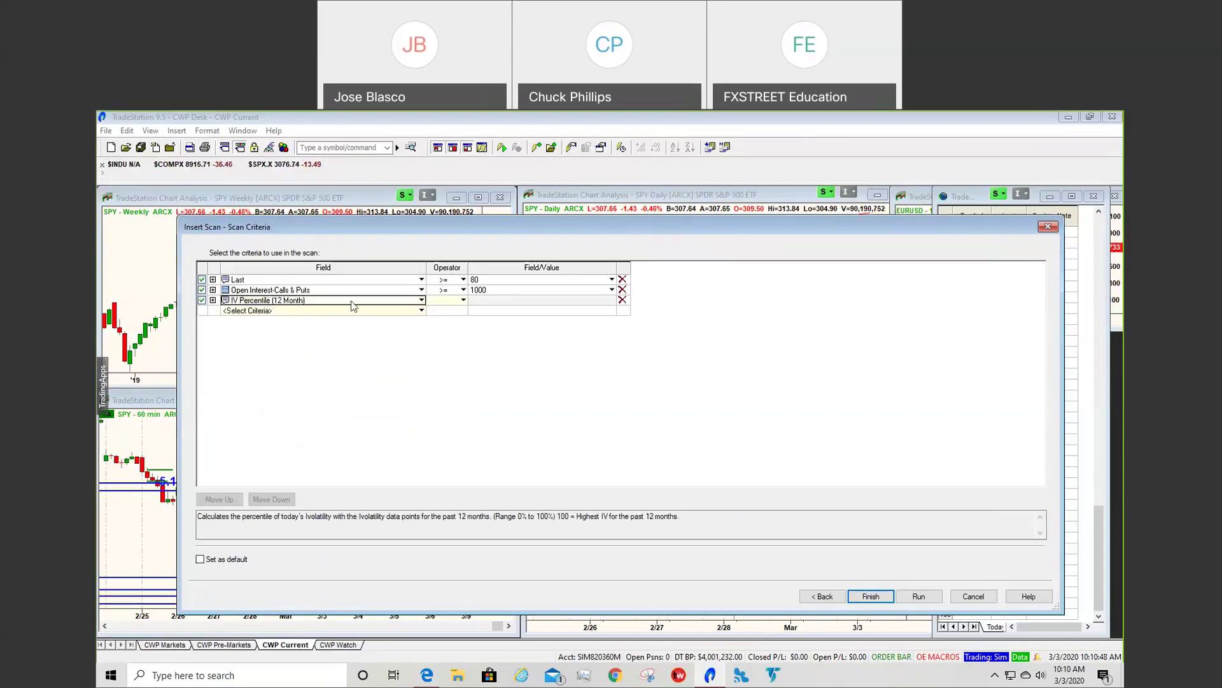
left_click(463, 301)
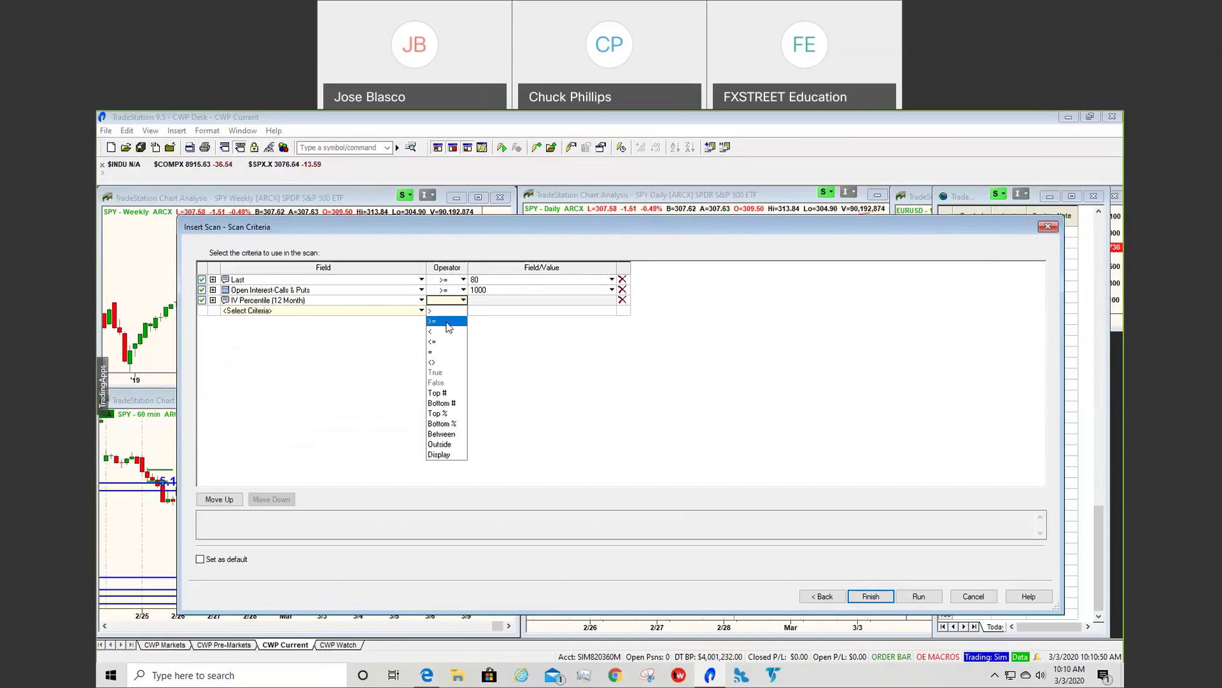
left_click(445, 318)
type("60")
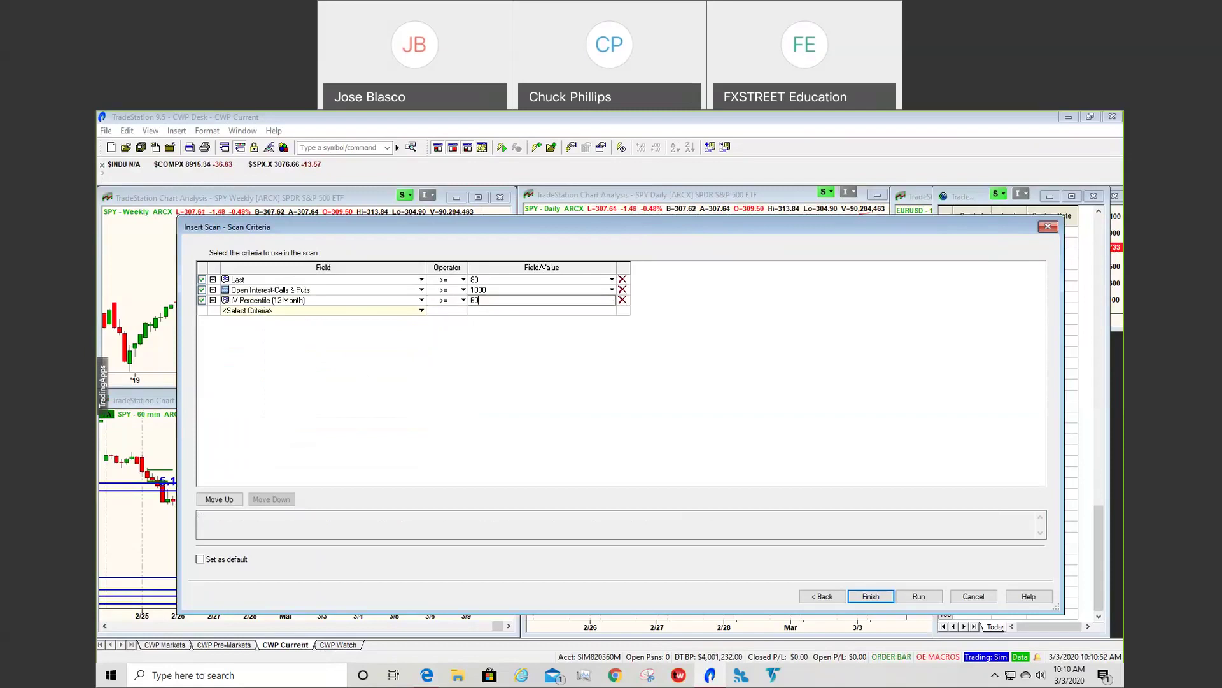
key("Return")
left_click(421, 310)
left_click(239, 331)
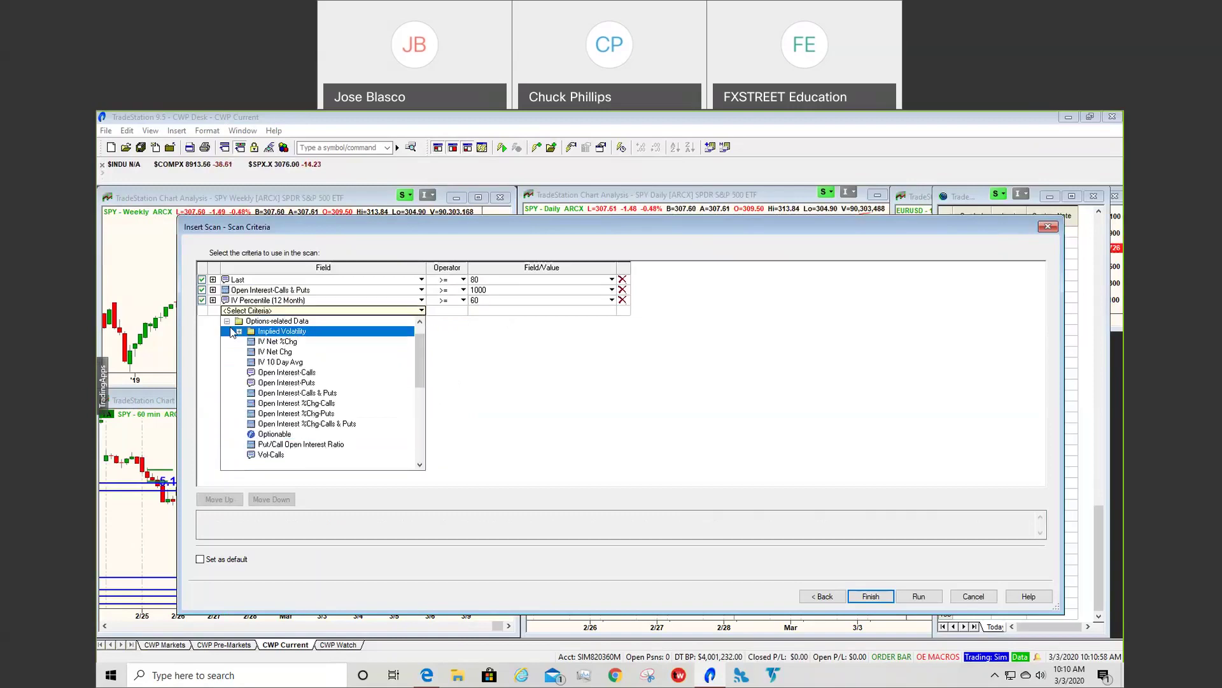
left_click(228, 321)
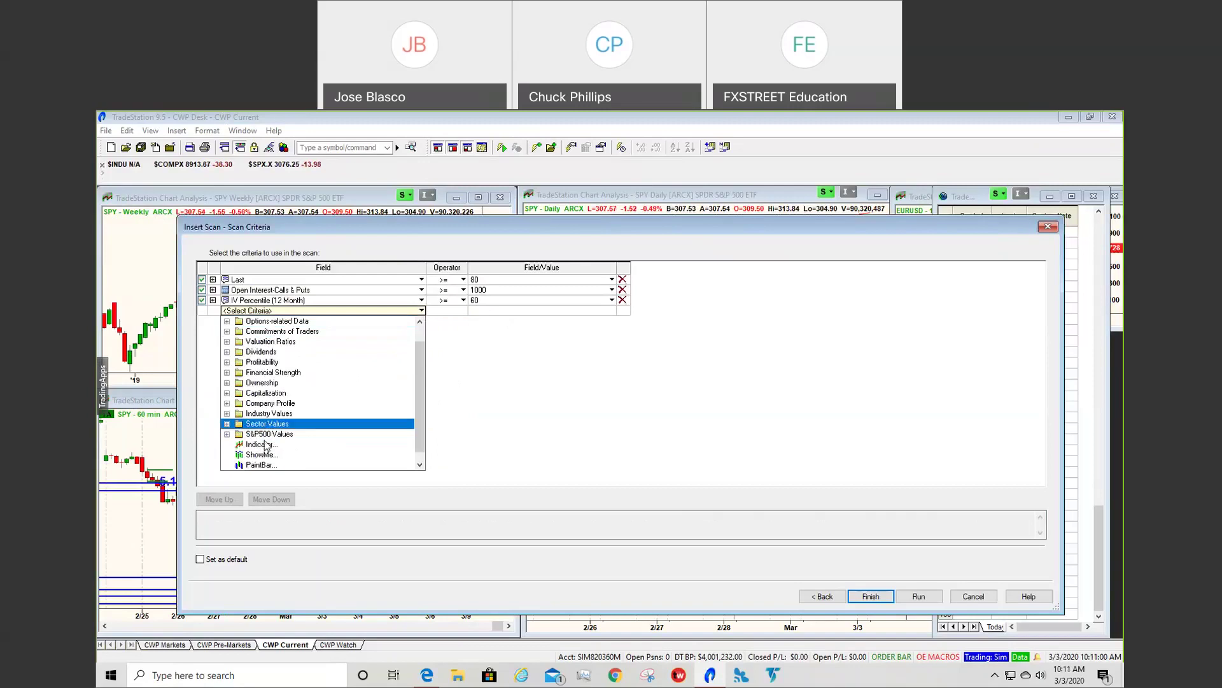
left_click(266, 445)
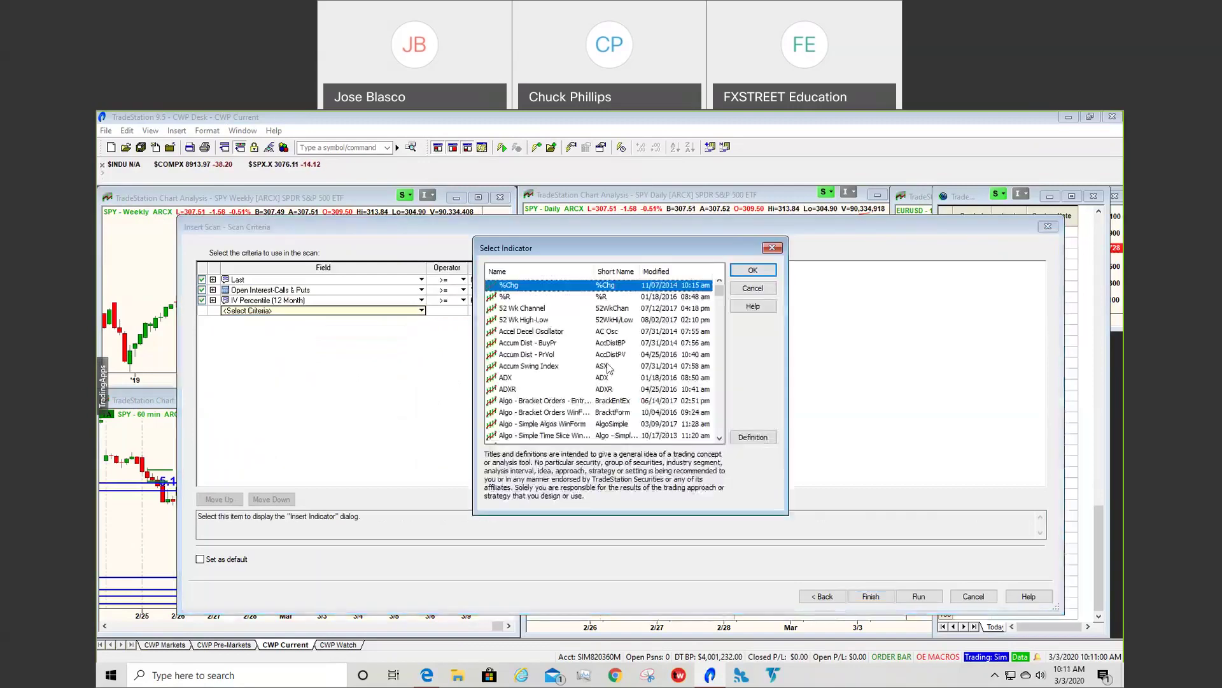
key("b")
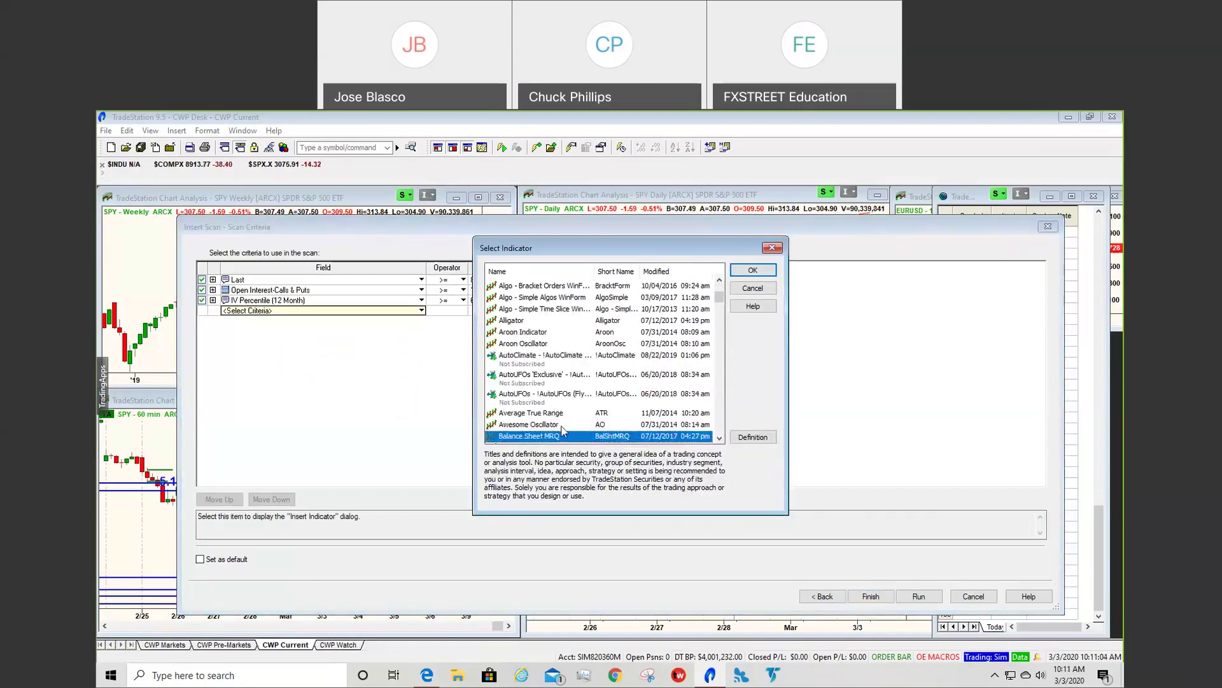
scroll(561, 407, "down", 2)
scroll(561, 407, "down", 4)
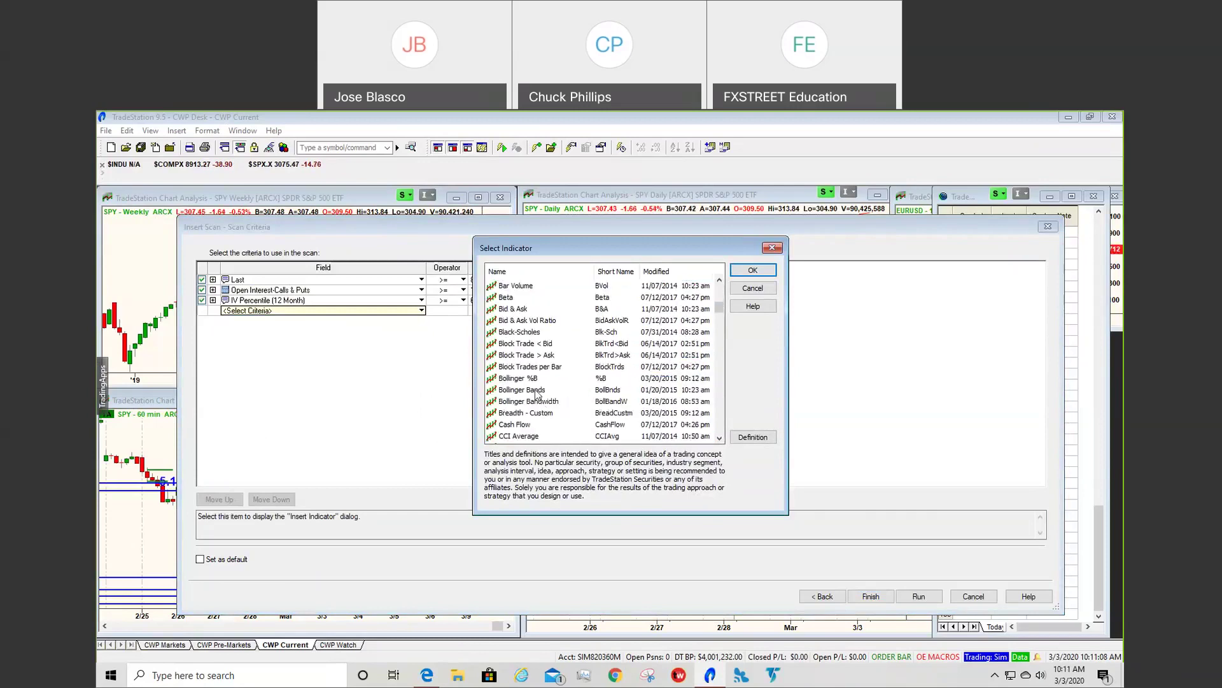
left_click(540, 389)
left_click(752, 270)
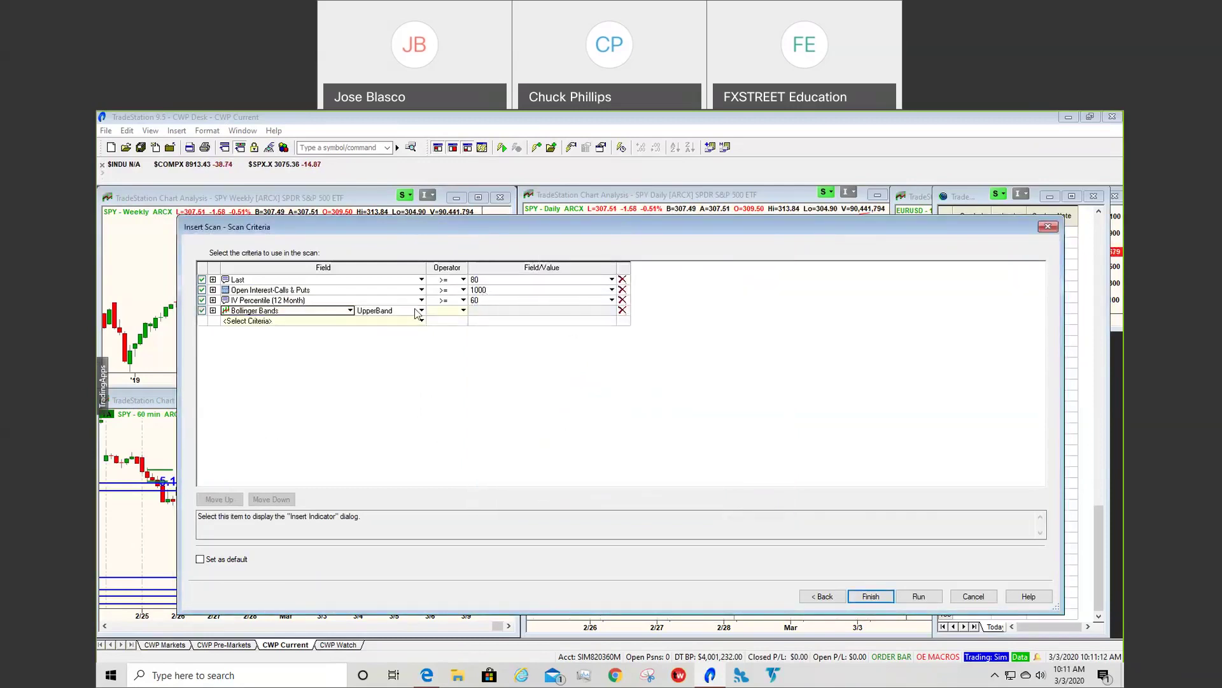
left_click(420, 311)
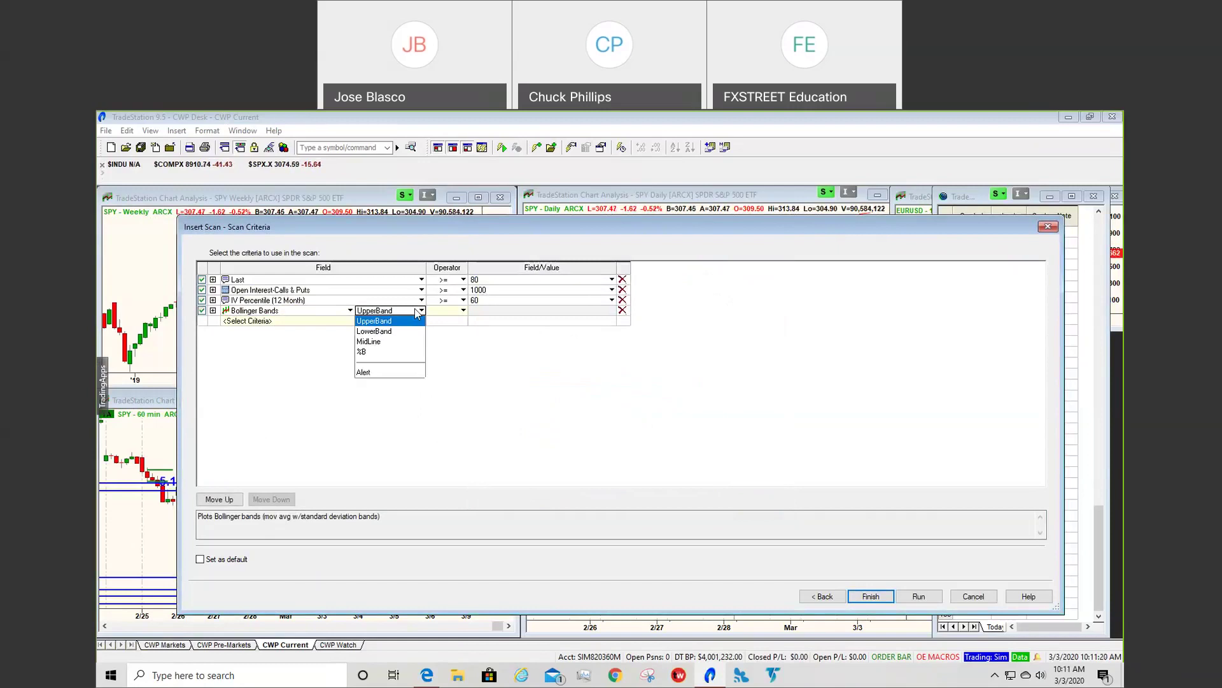
left_click(415, 331)
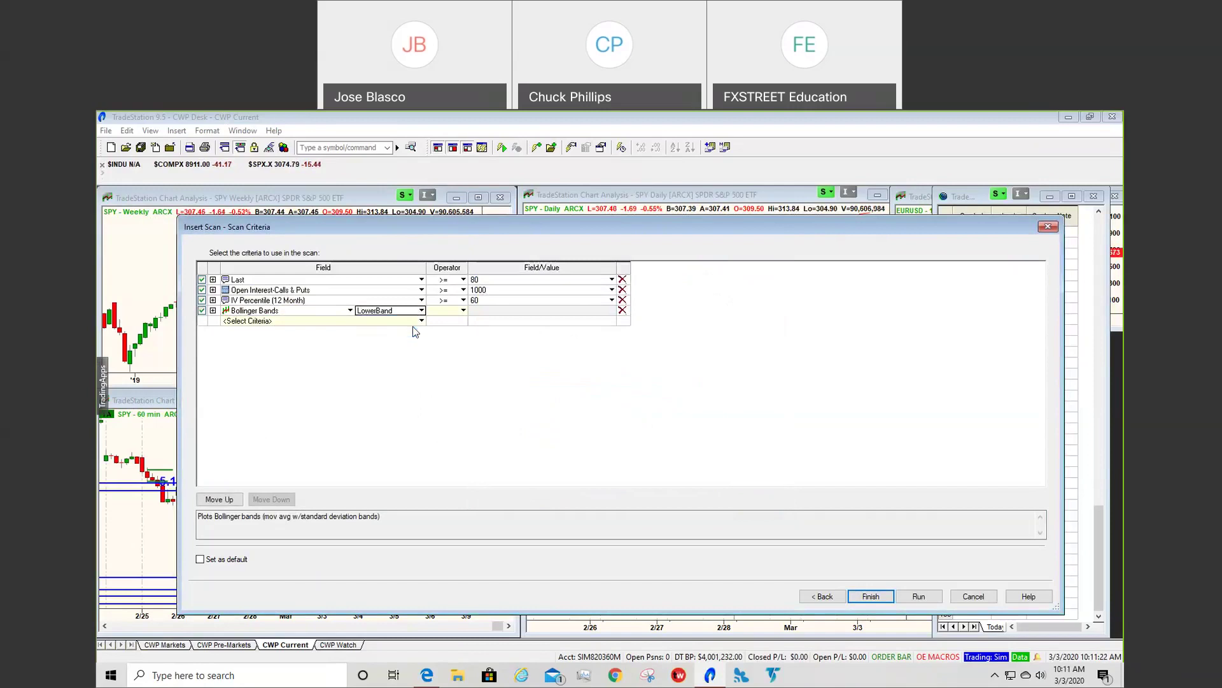
left_click(463, 311)
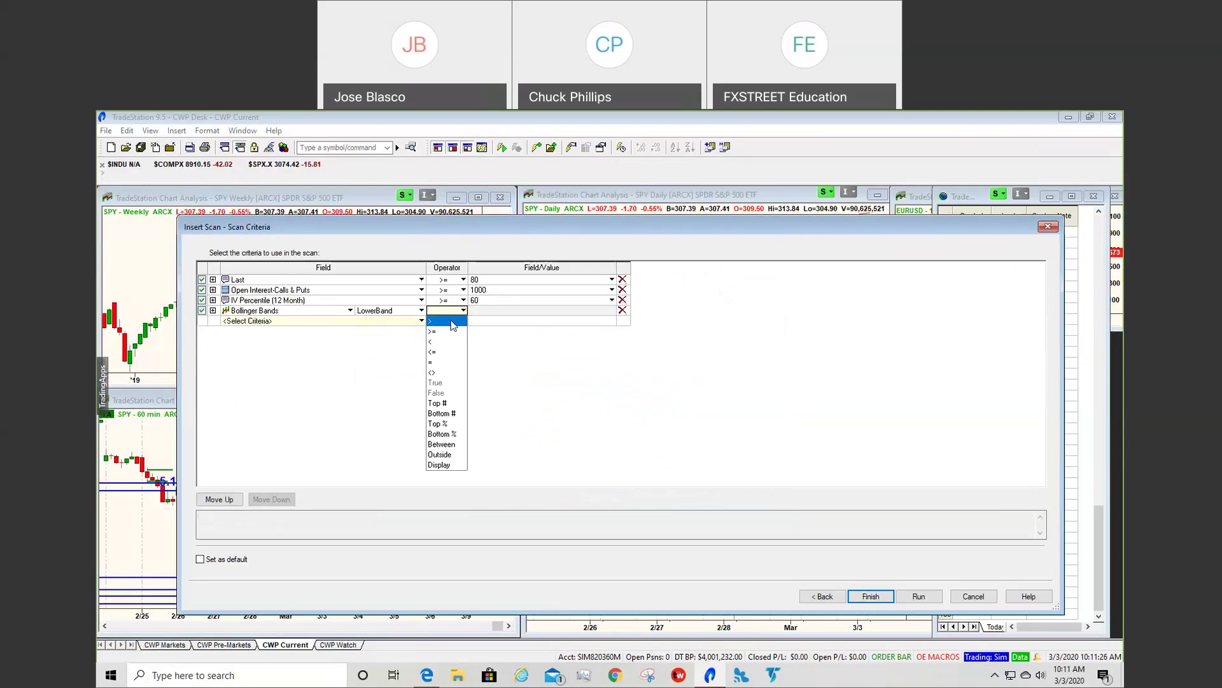
left_click(408, 314)
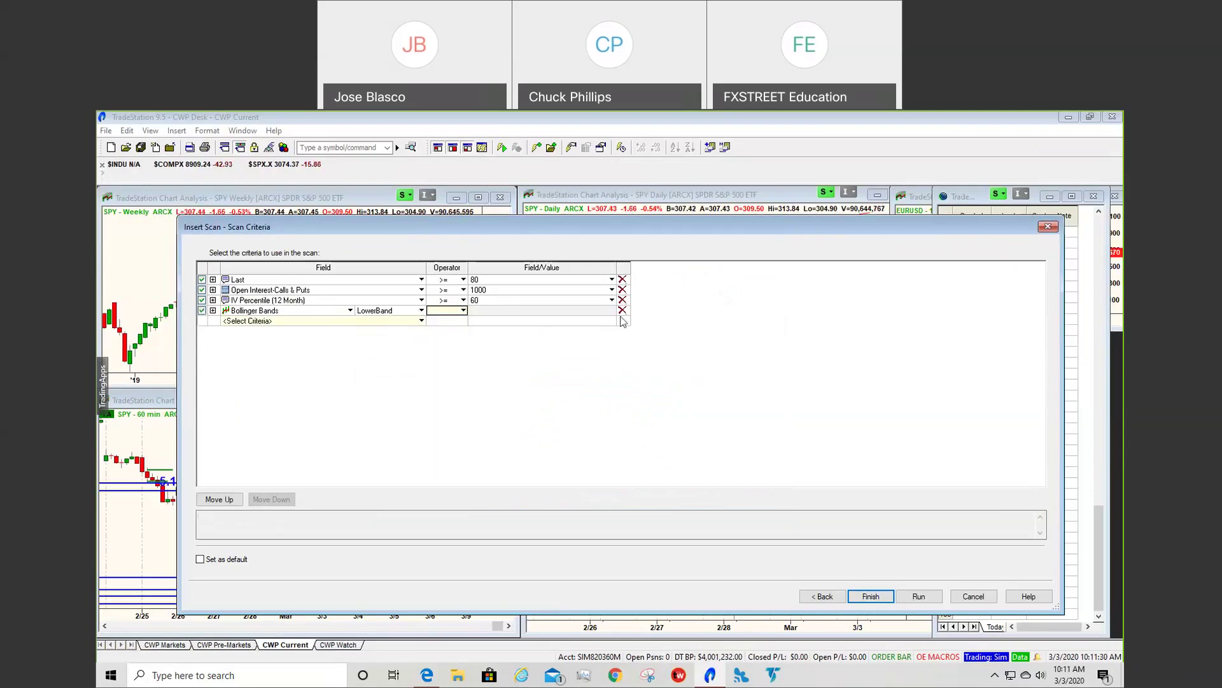
left_click(622, 312)
Add a fourth scan criterion using the Last price with the <= operator
left_click(388, 309)
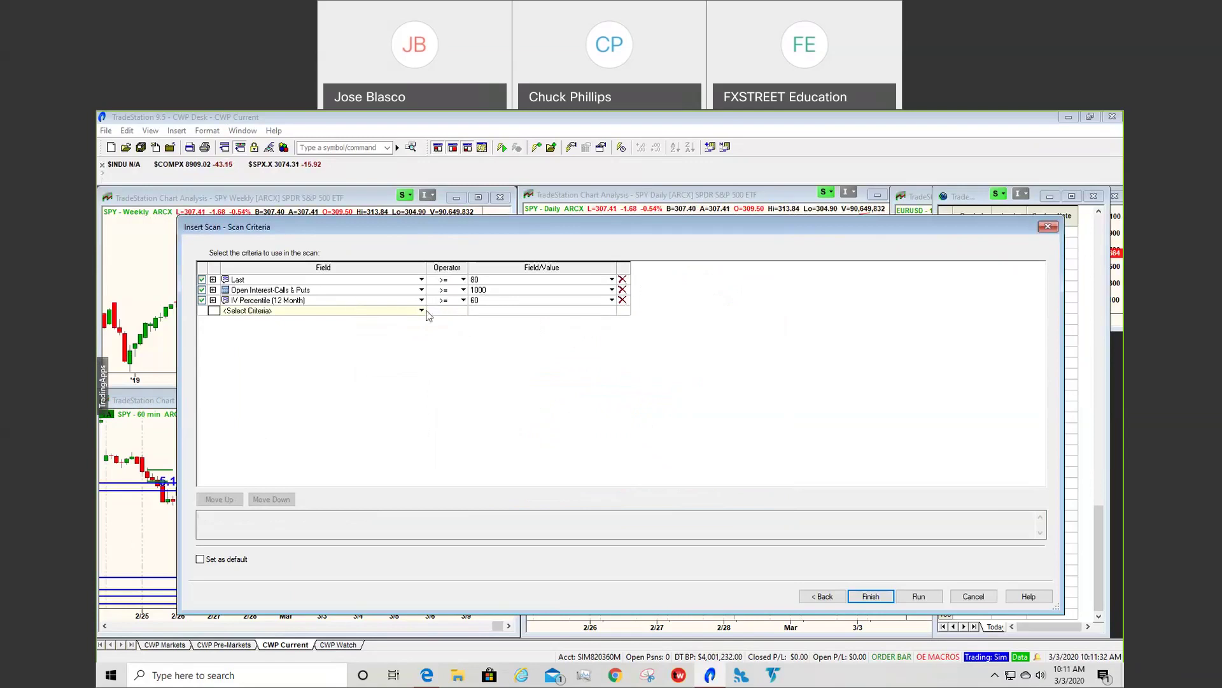
scroll(422, 331, "up", 2)
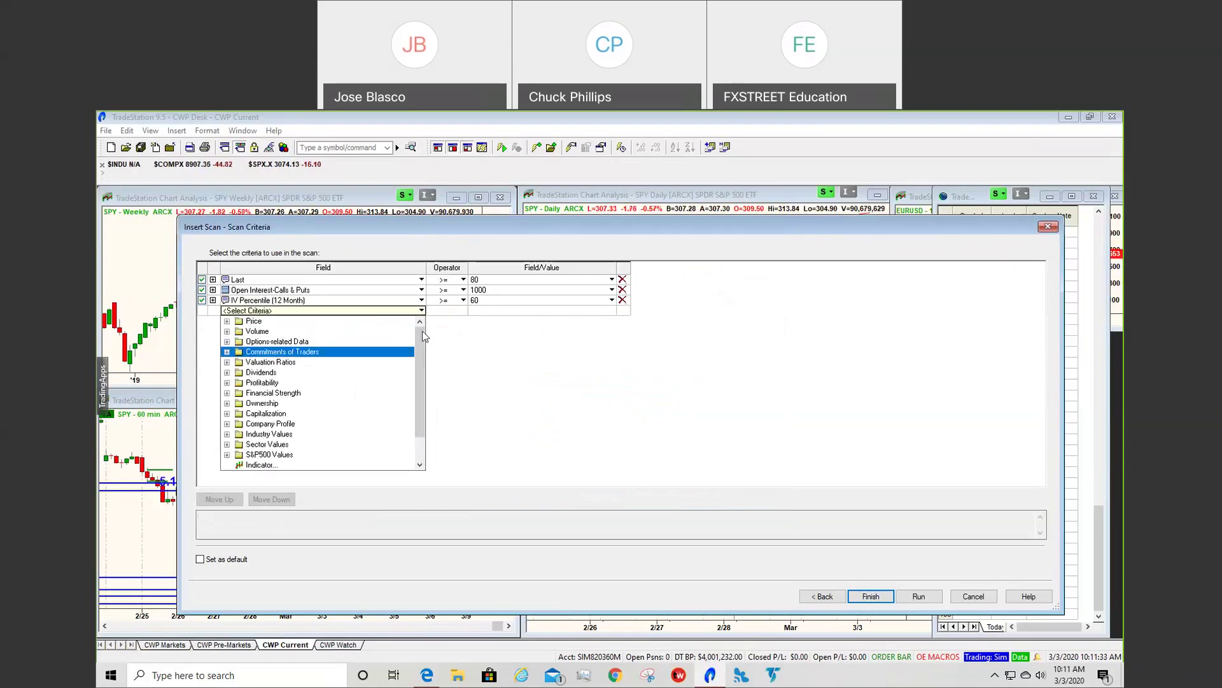
left_click(290, 321)
left_click(280, 349)
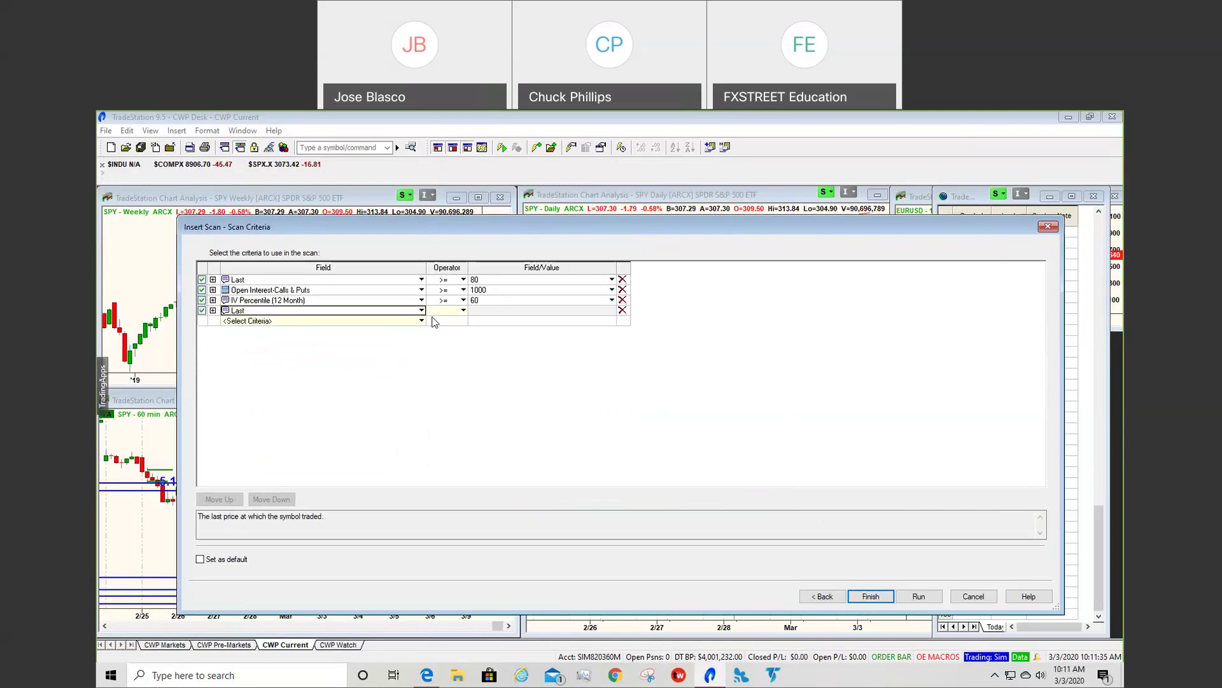
left_click(462, 311)
left_click(463, 311)
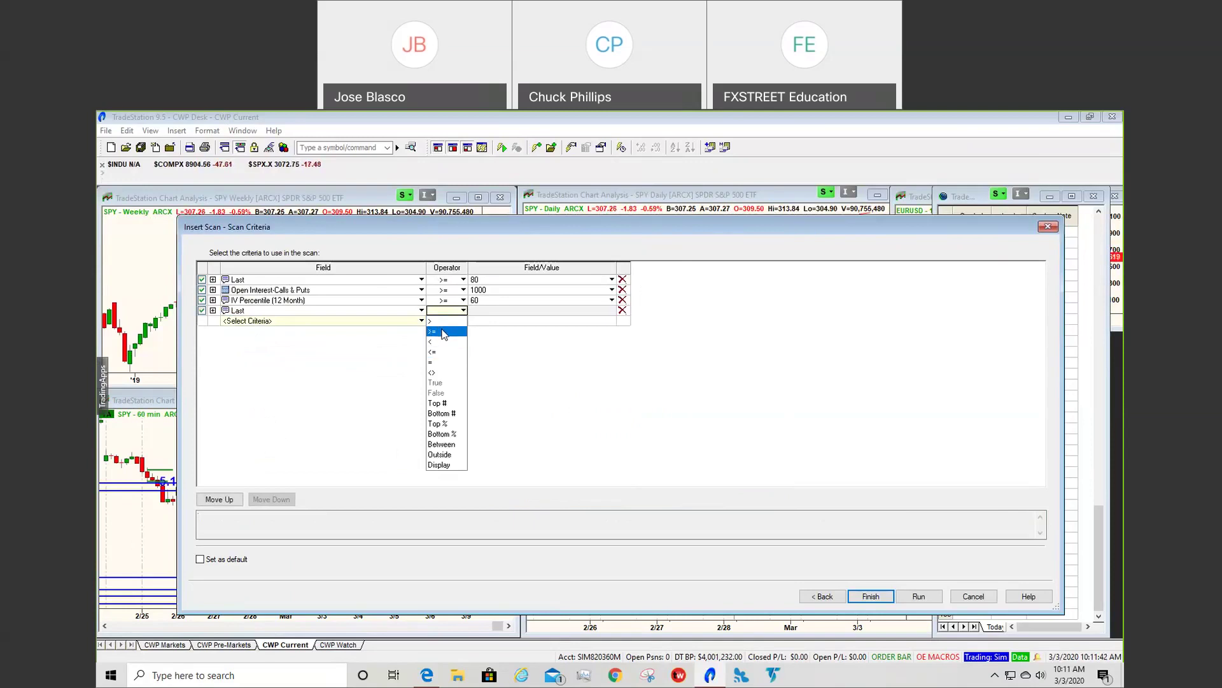
left_click(443, 352)
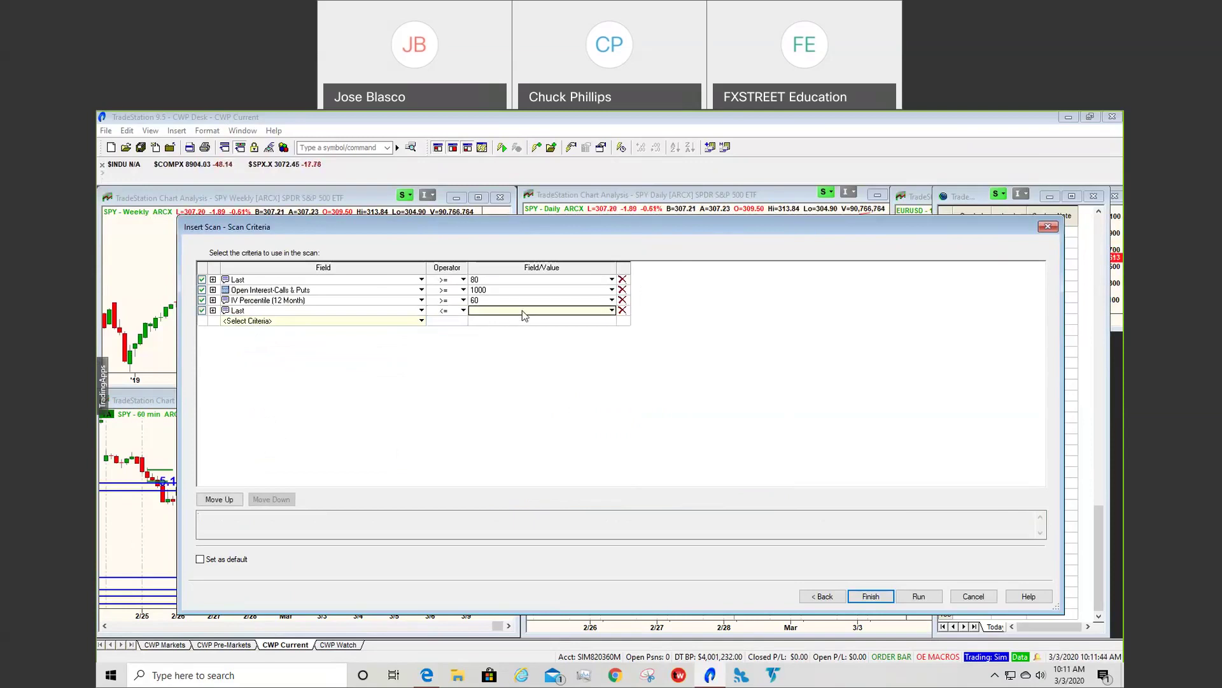
Set the fourth criterion's comparison value to the LowerBand of the Bollinger Bands indicator
left_click(612, 312)
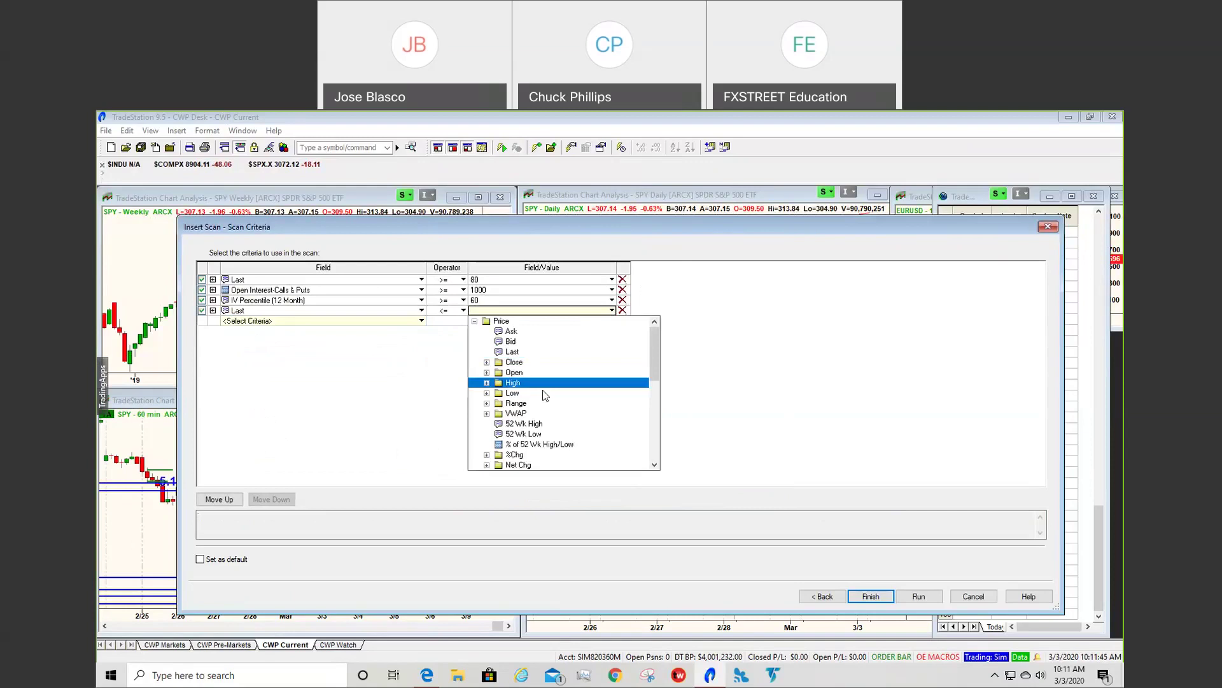
scroll(543, 399, "down", 3)
scroll(538, 407, "up", 1)
scroll(535, 427, "down", 2)
left_click(533, 465)
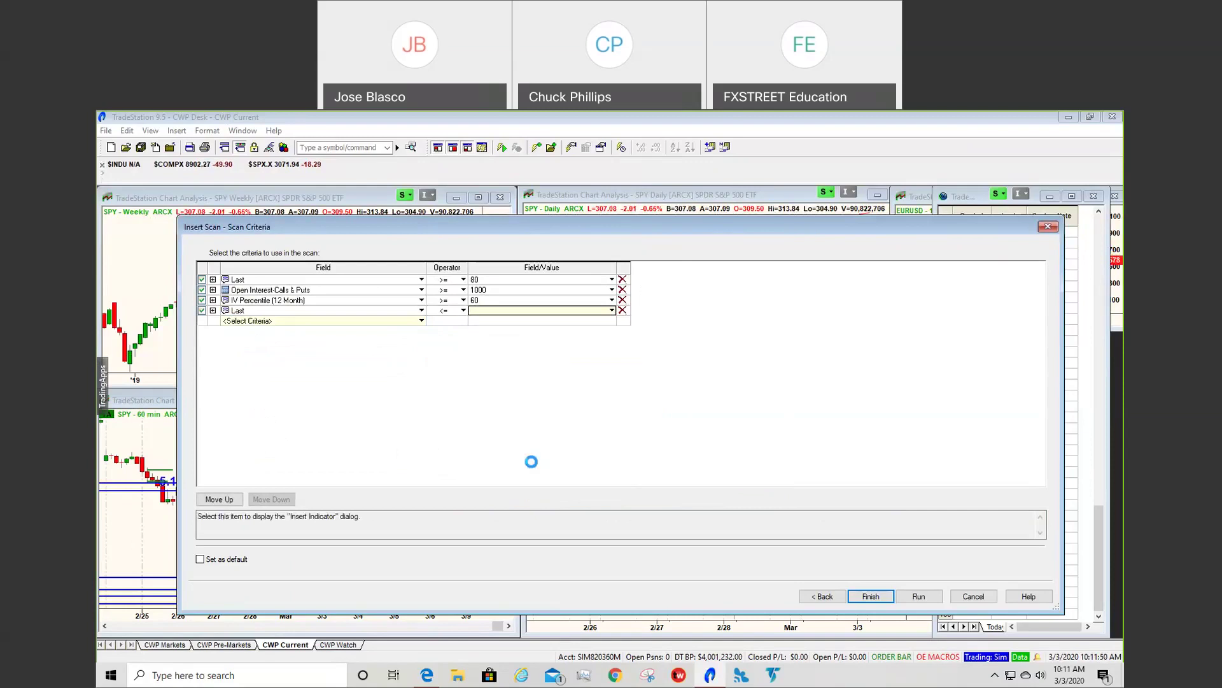
scroll(554, 413, "down", 3)
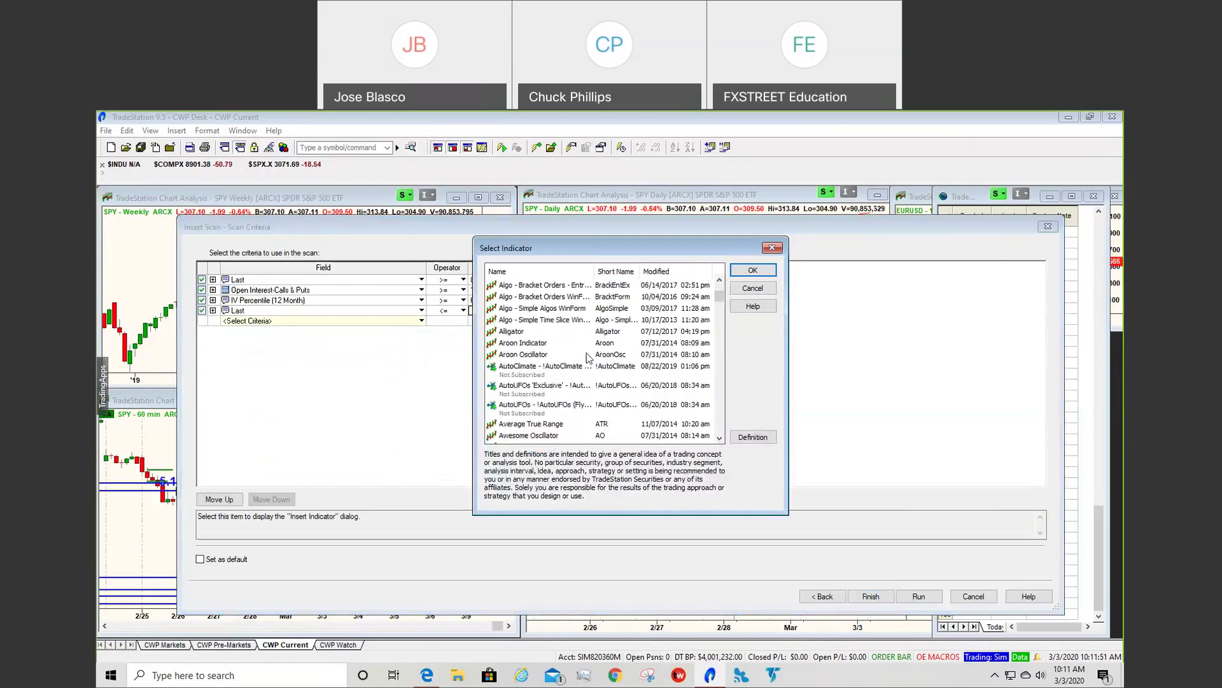
key("b")
scroll(576, 376, "down", 5)
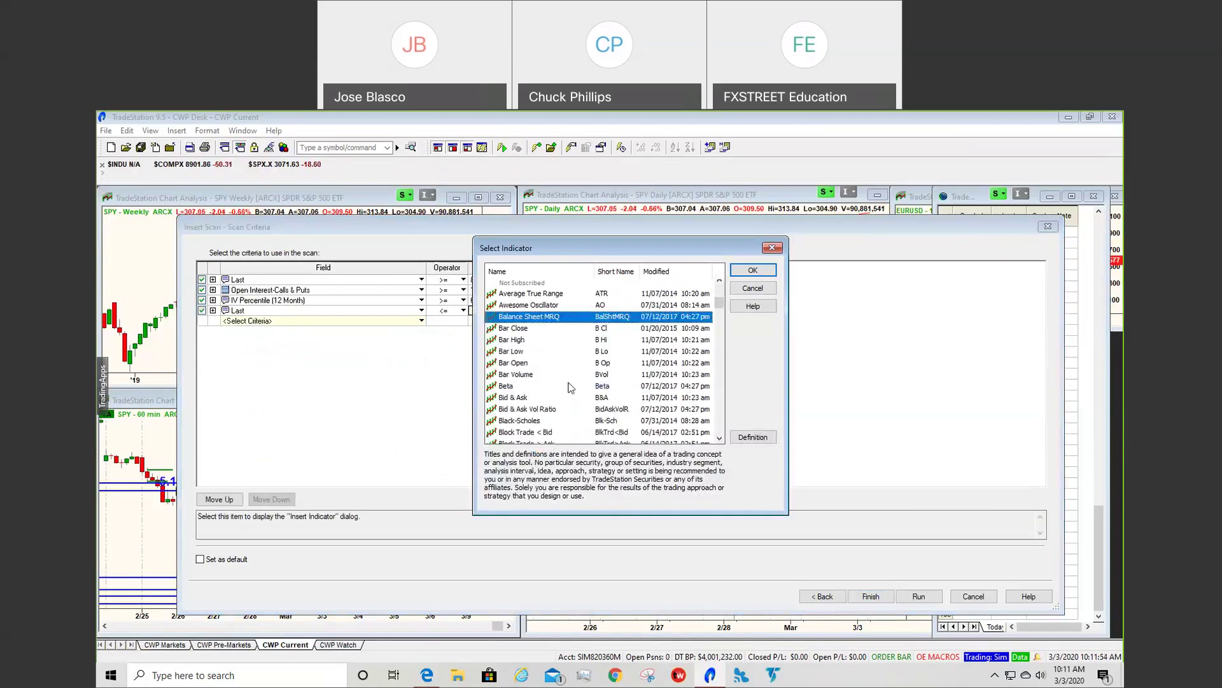
scroll(571, 383, "down", 1)
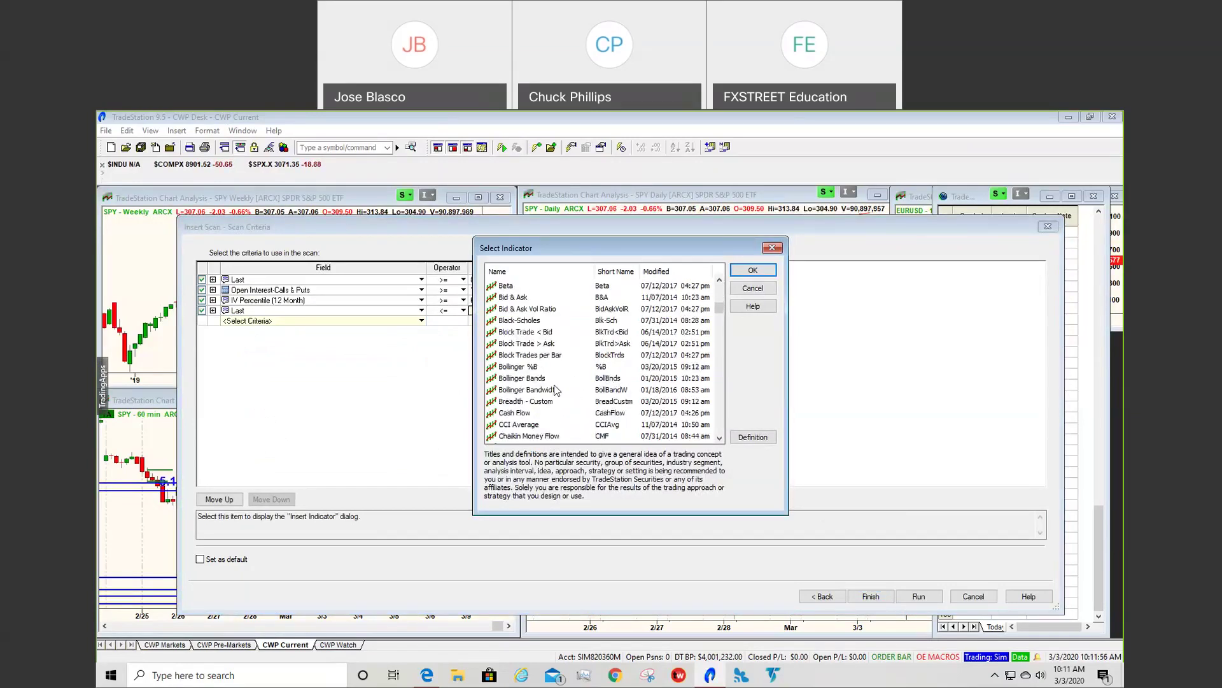
left_click(545, 387)
left_click(544, 379)
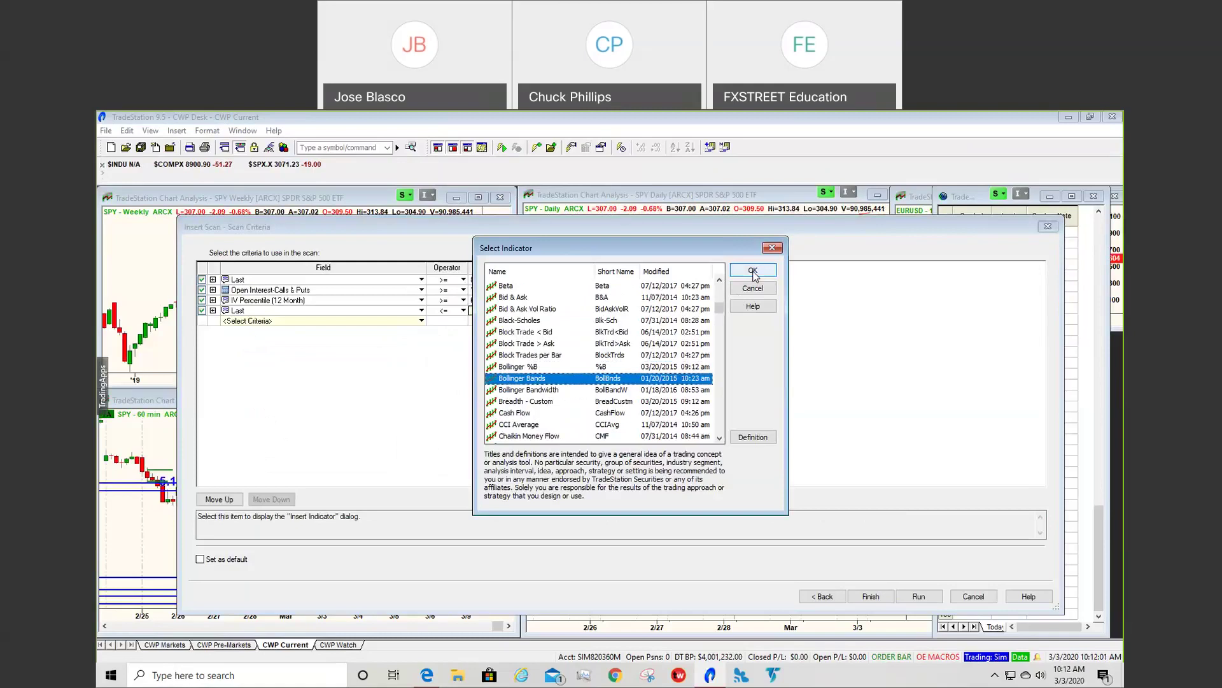
left_click(753, 271)
left_click(596, 312)
left_click(585, 331)
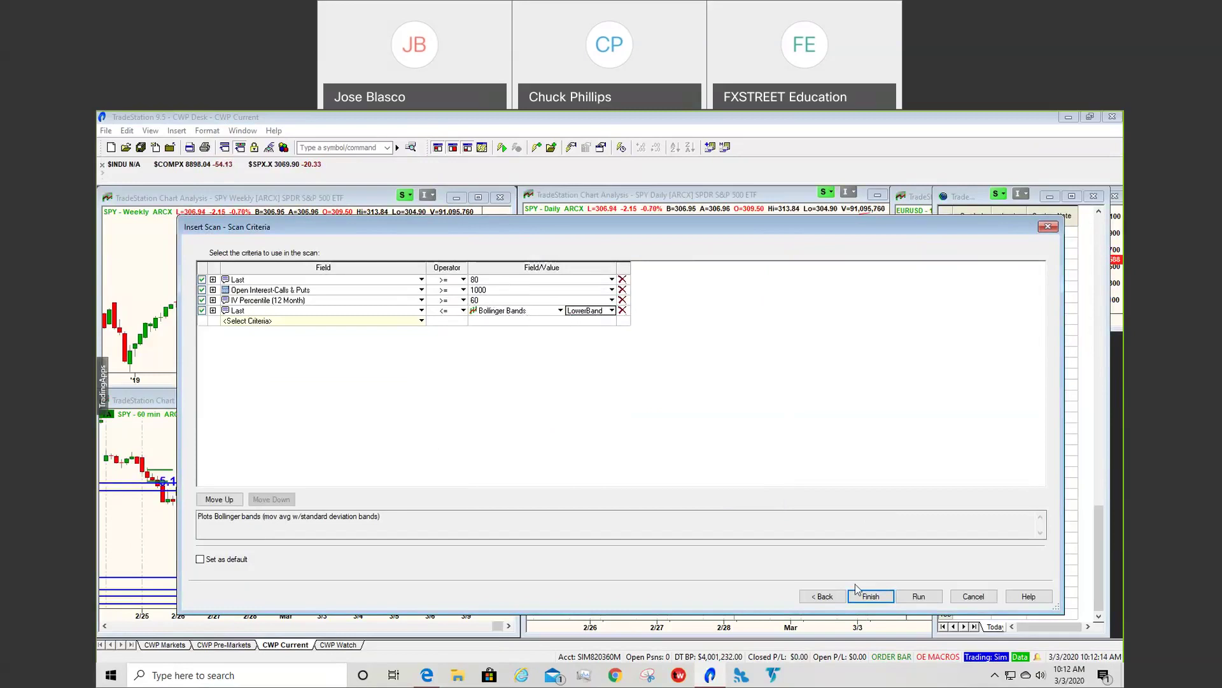
Run the FX Options scan and switch to FX Credit Spreads.pdf in Microsoft Edge while it processes
left_click(886, 600)
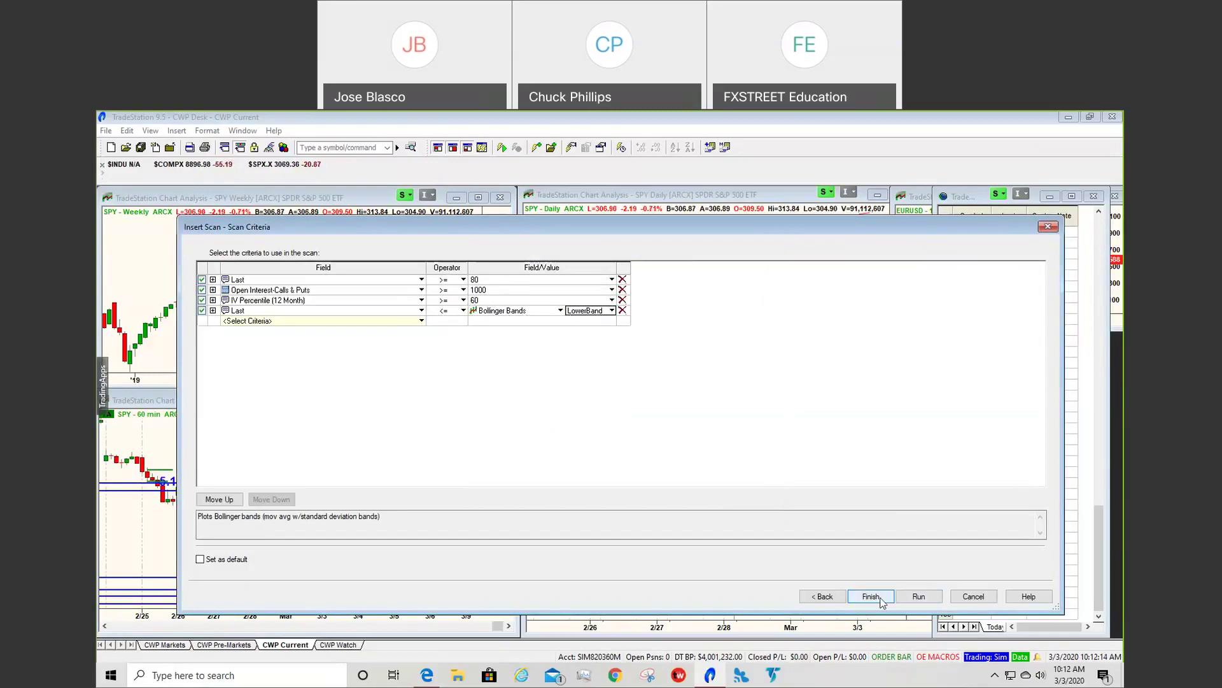
left_click(919, 597)
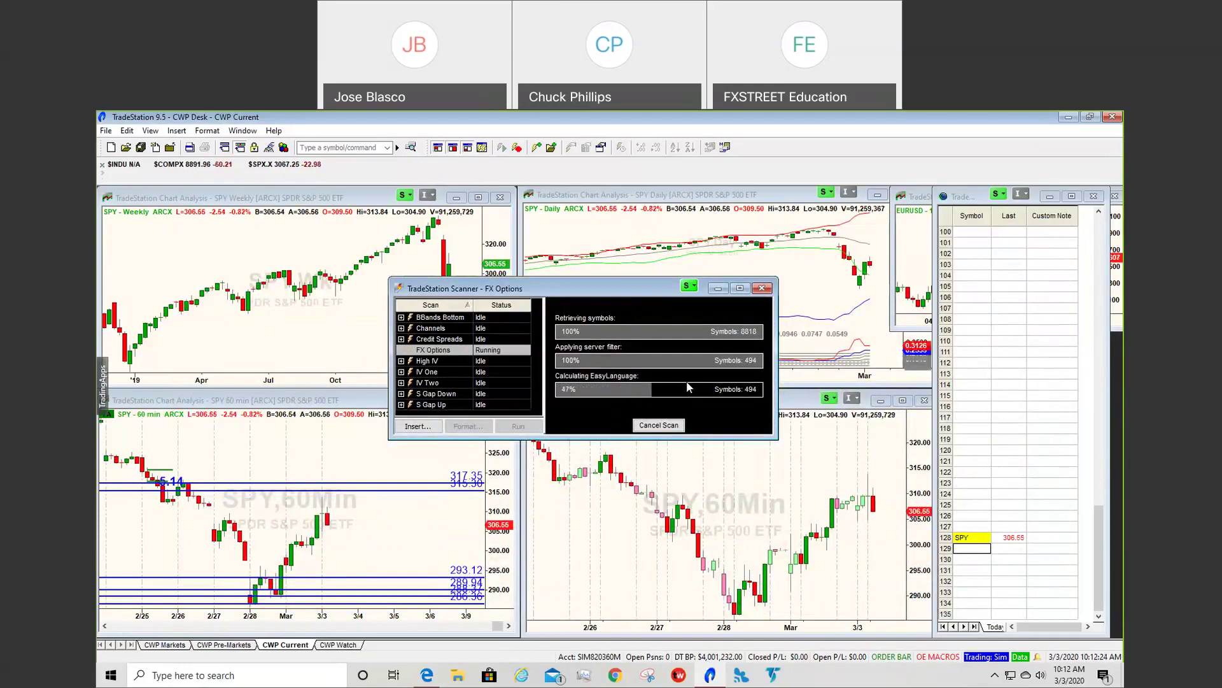
key("alt+Tab")
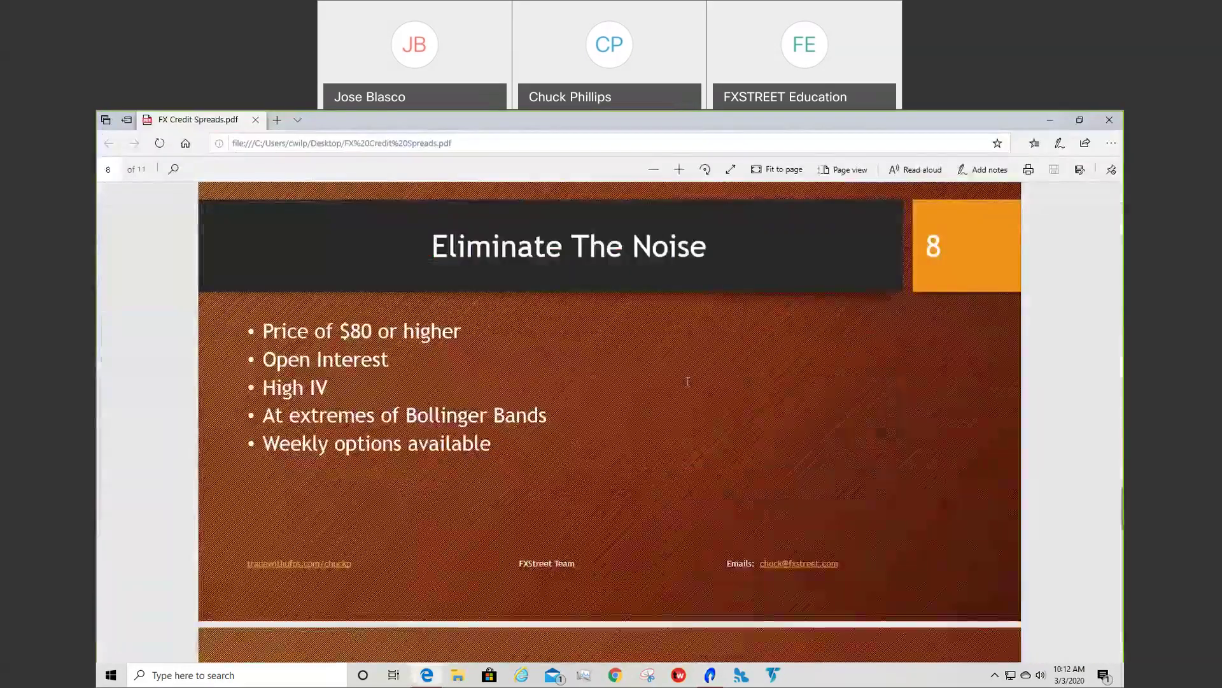
Move from the Eliminate The Noise slide to the Spread Criteria slide on page 9 and read it
scroll(687, 382, "up", 4)
scroll(688, 382, "down", 5)
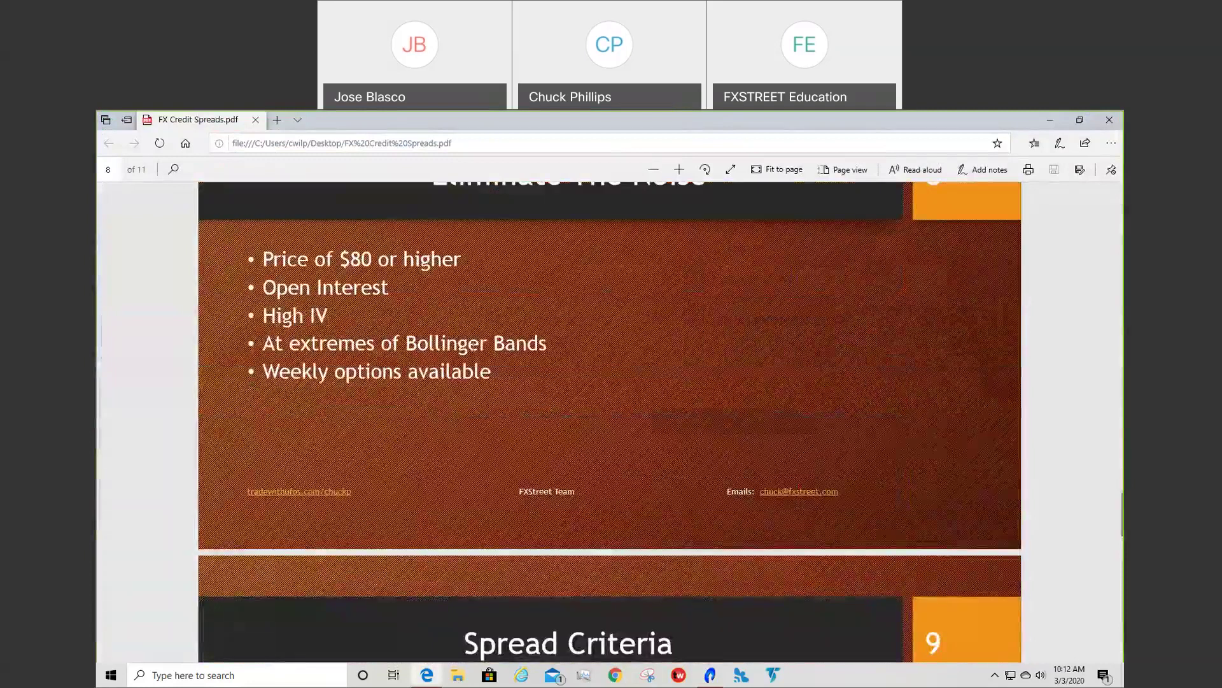
scroll(472, 351, "down", 5)
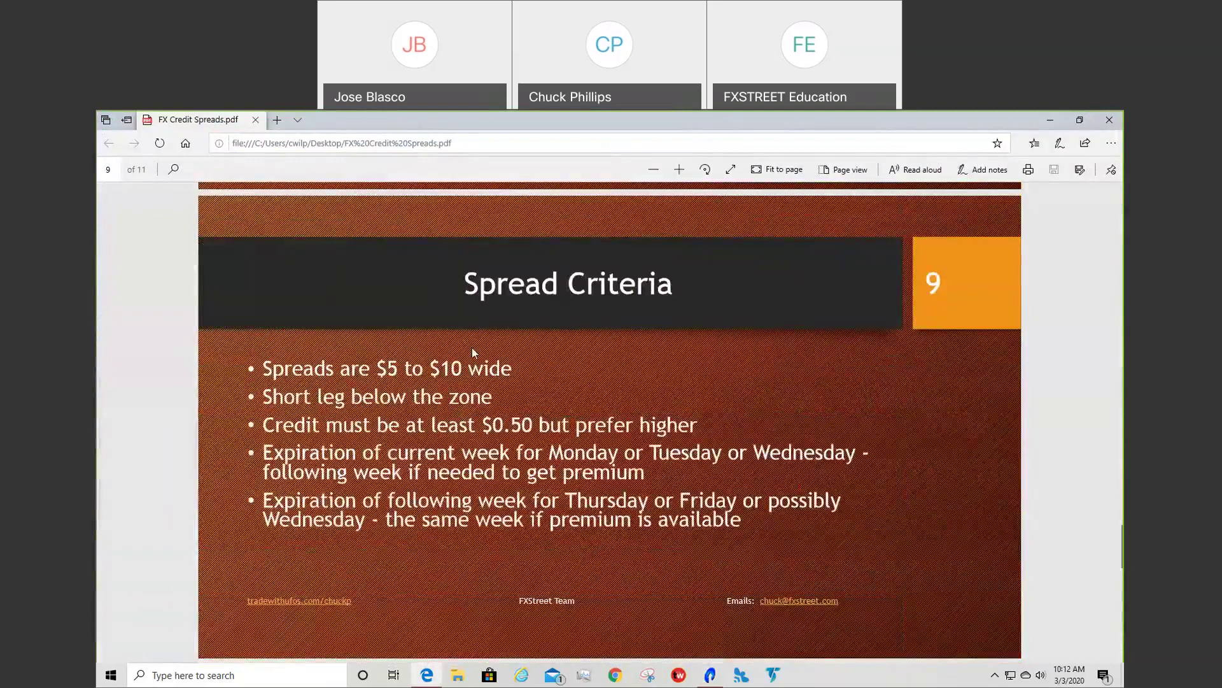
Switch back to TradeStation and look through the full list of FX Options scan results
key("alt+Tab")
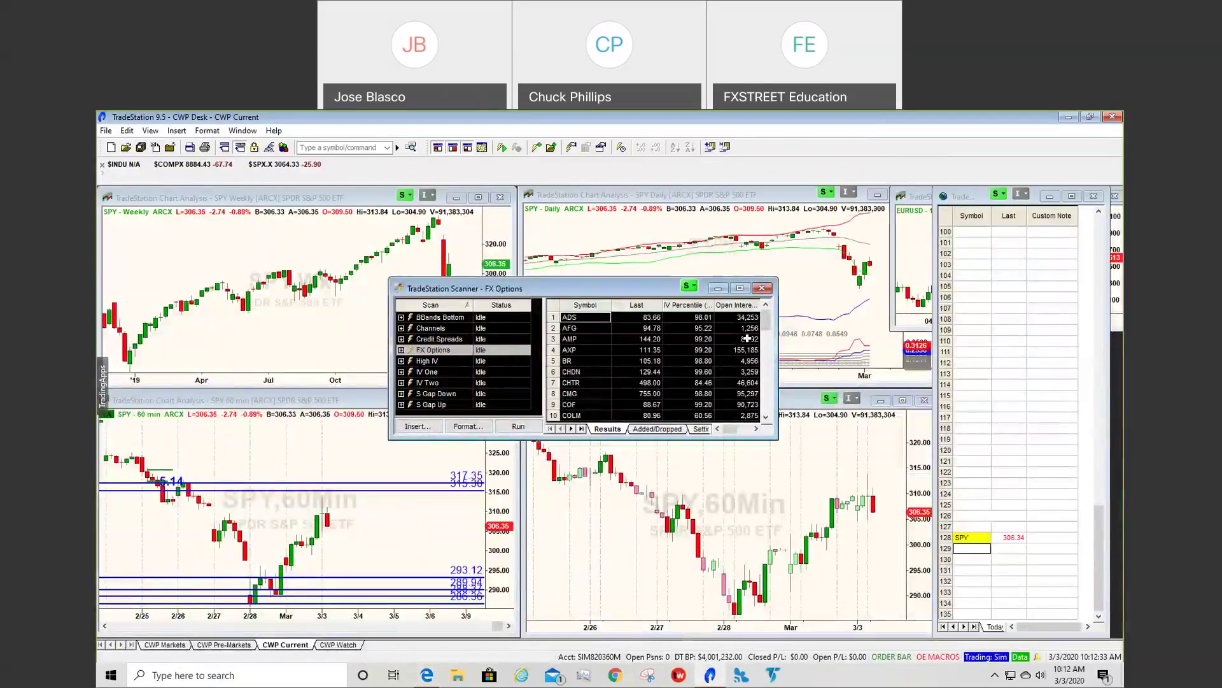
left_click_drag(767, 321, 767, 411)
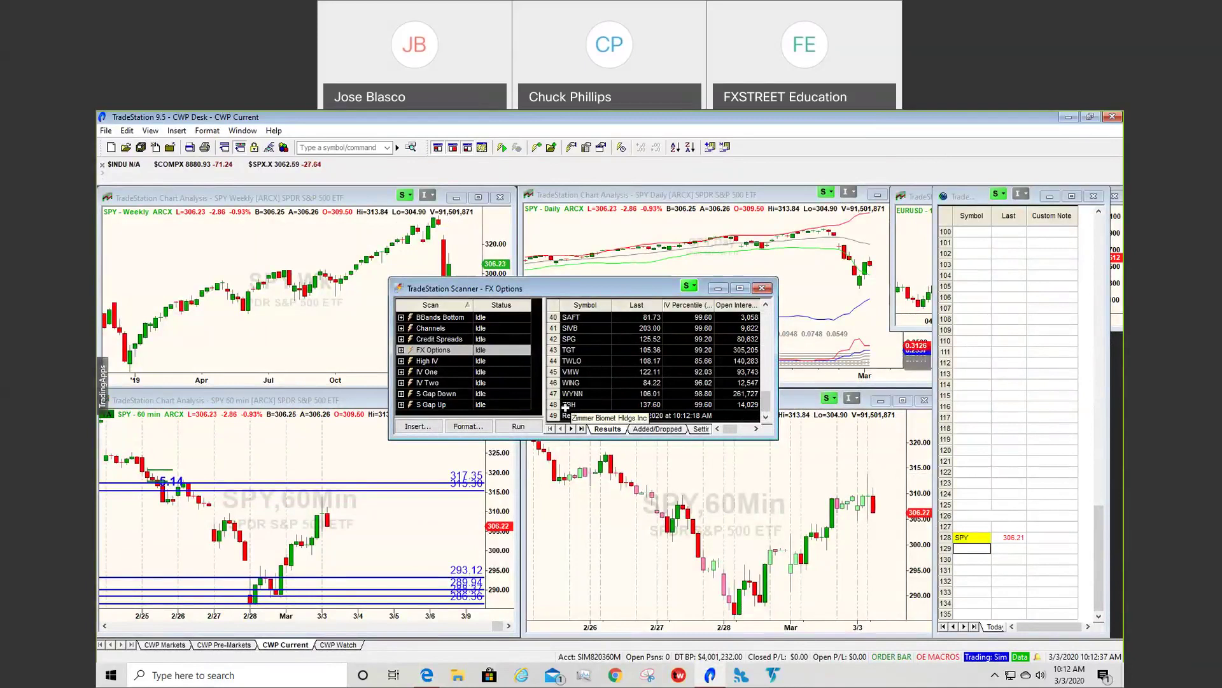
left_click_drag(767, 405, 778, 306)
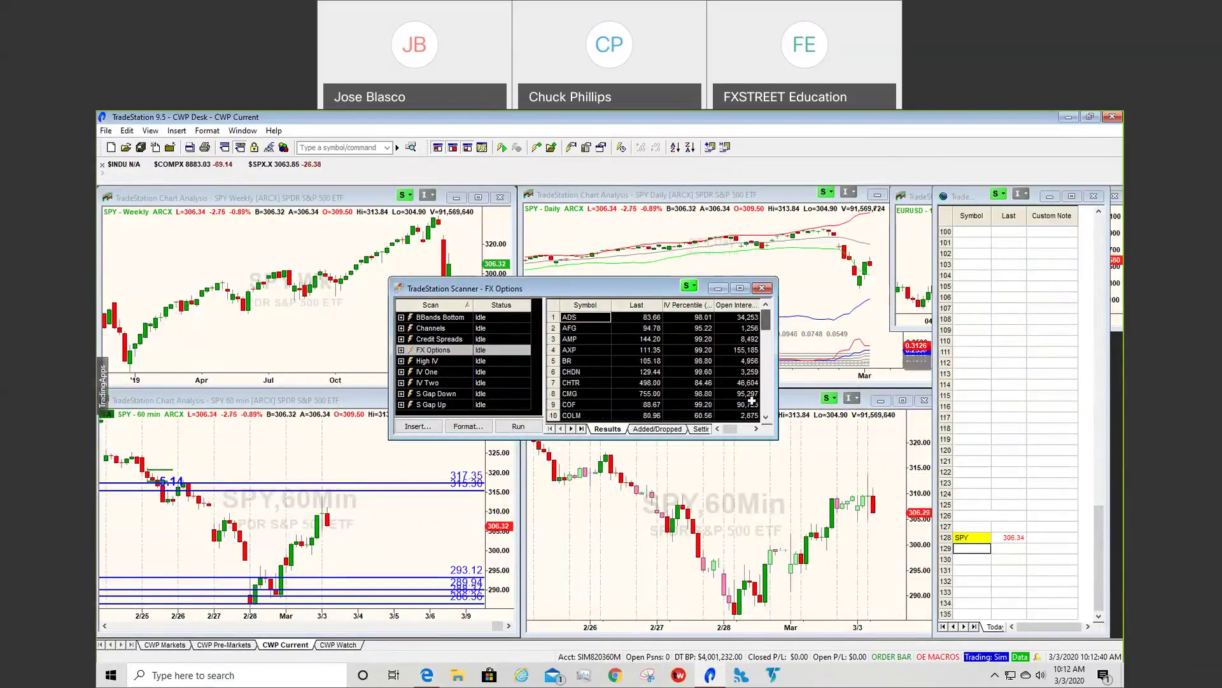
Change the session of the SPY 60-minute chart without drawn levels to leave out the extended-hours bars
left_click(740, 470)
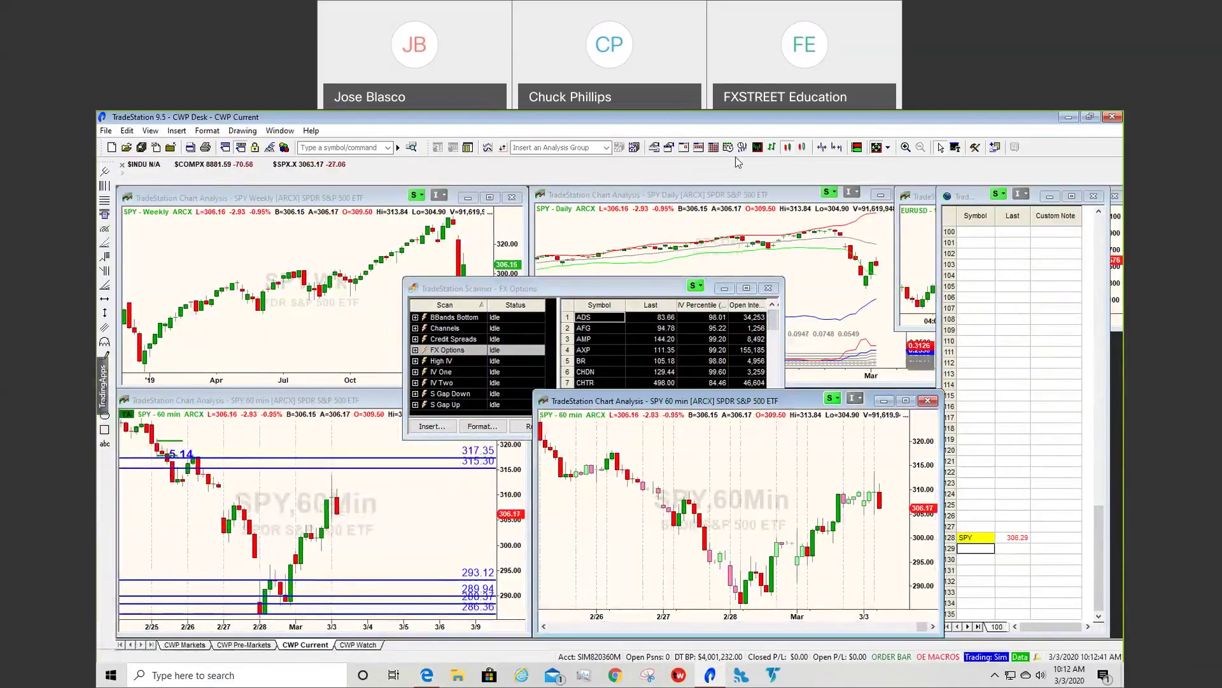
left_click(728, 147)
left_click(724, 167)
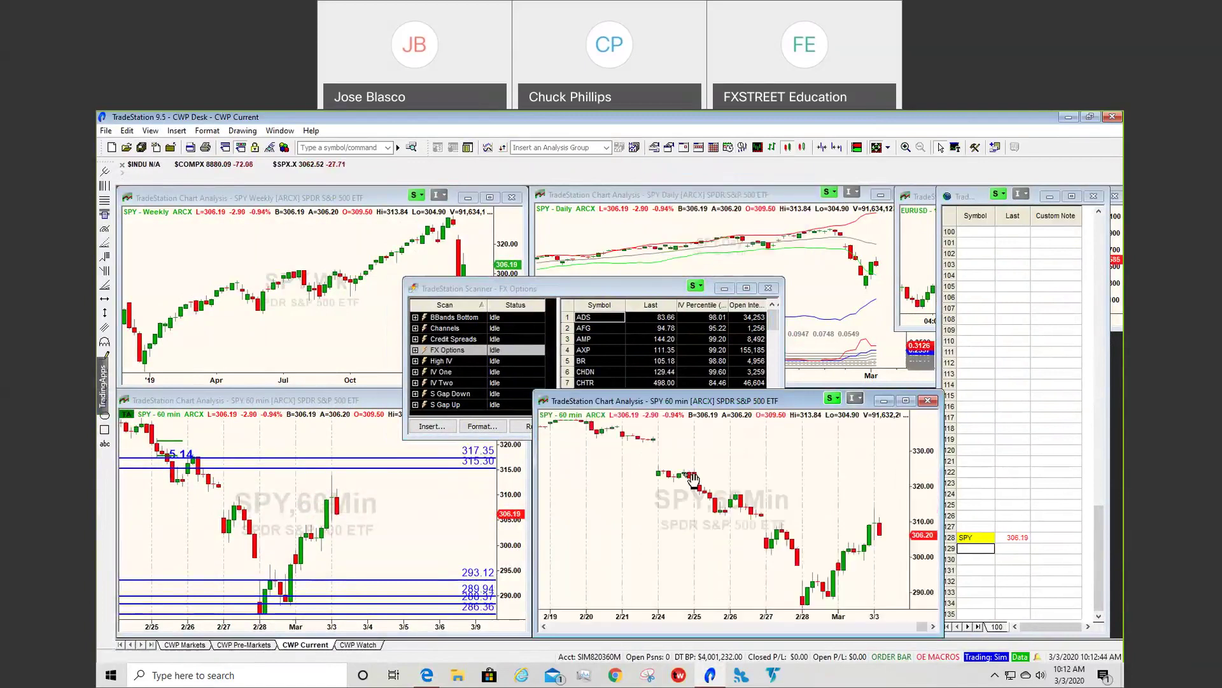
left_click(424, 536)
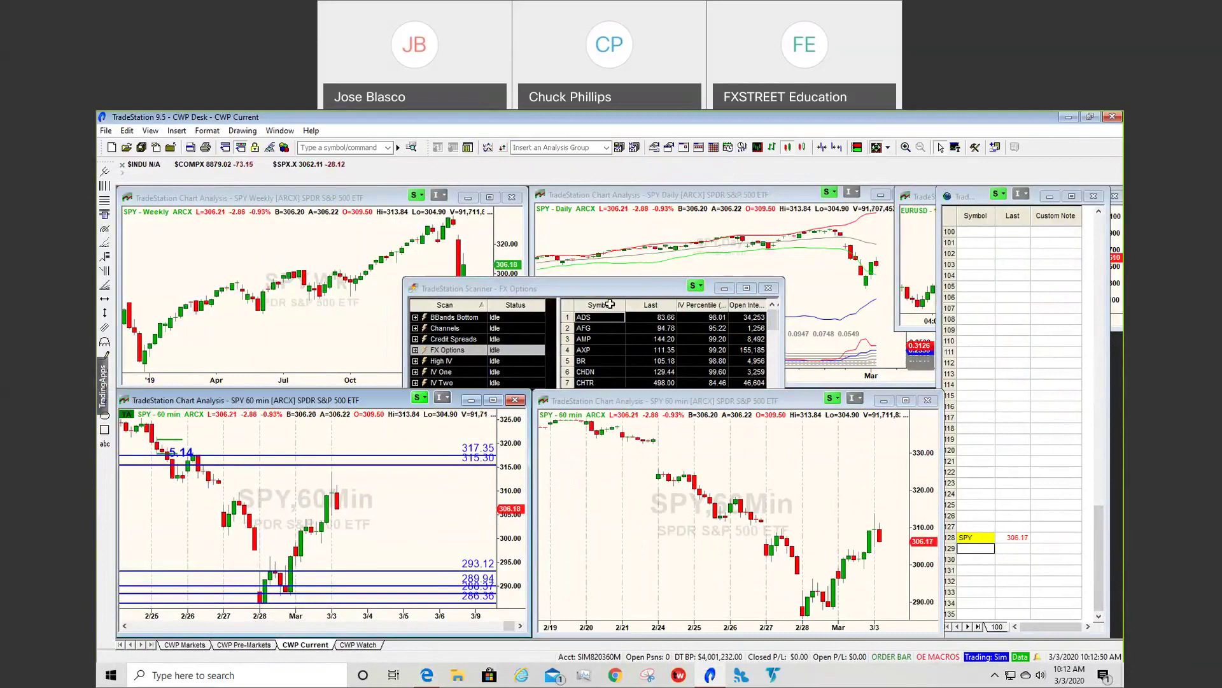
Load ADS from the scan results into the linked charts, check its daily chart, and move the Scanner window clear of the 60-minute charts
left_click(592, 320)
left_click(592, 321)
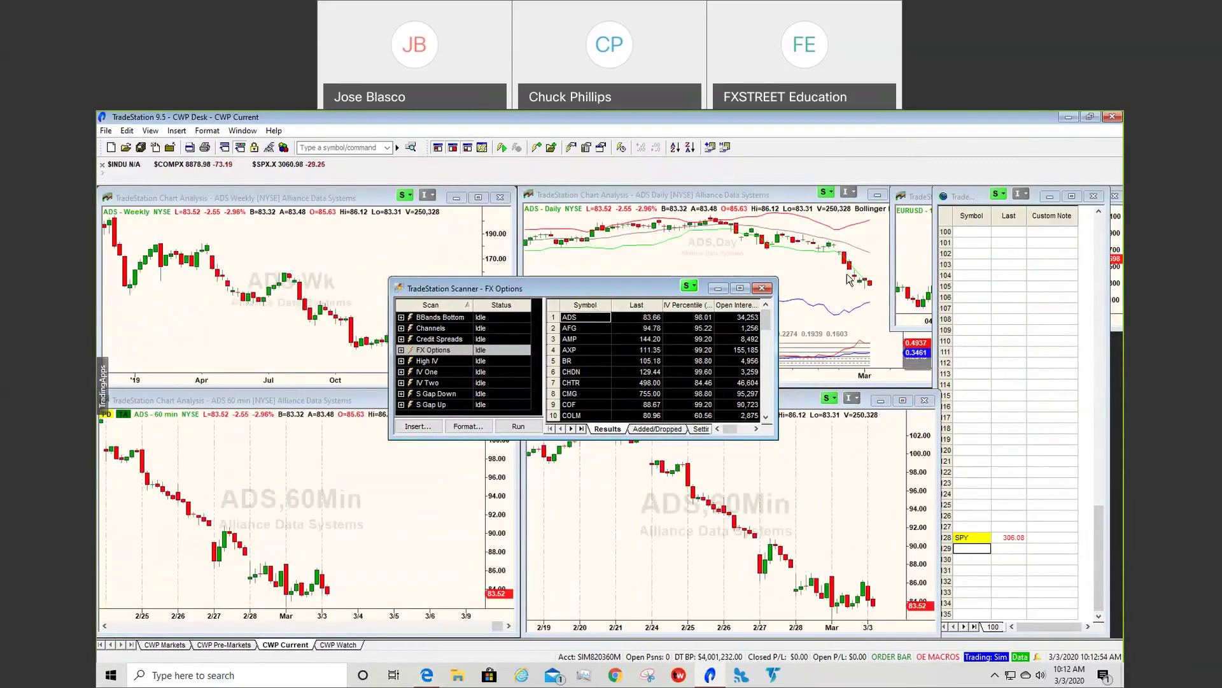
left_click(833, 283)
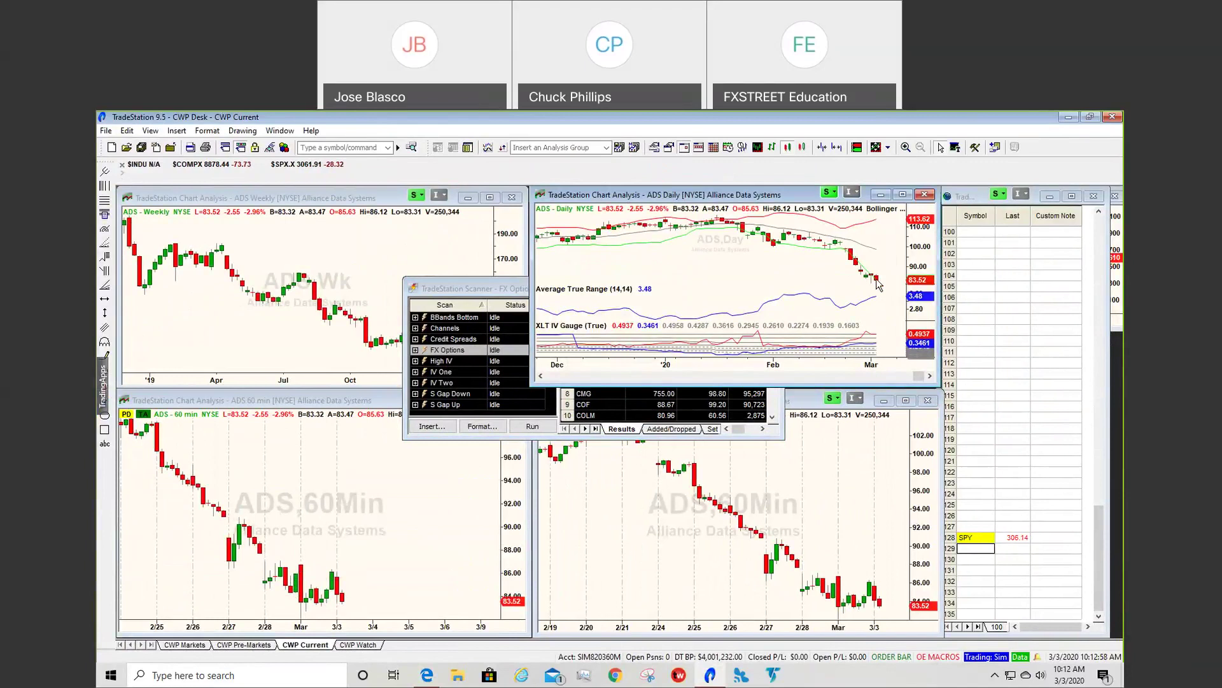
left_click(522, 296)
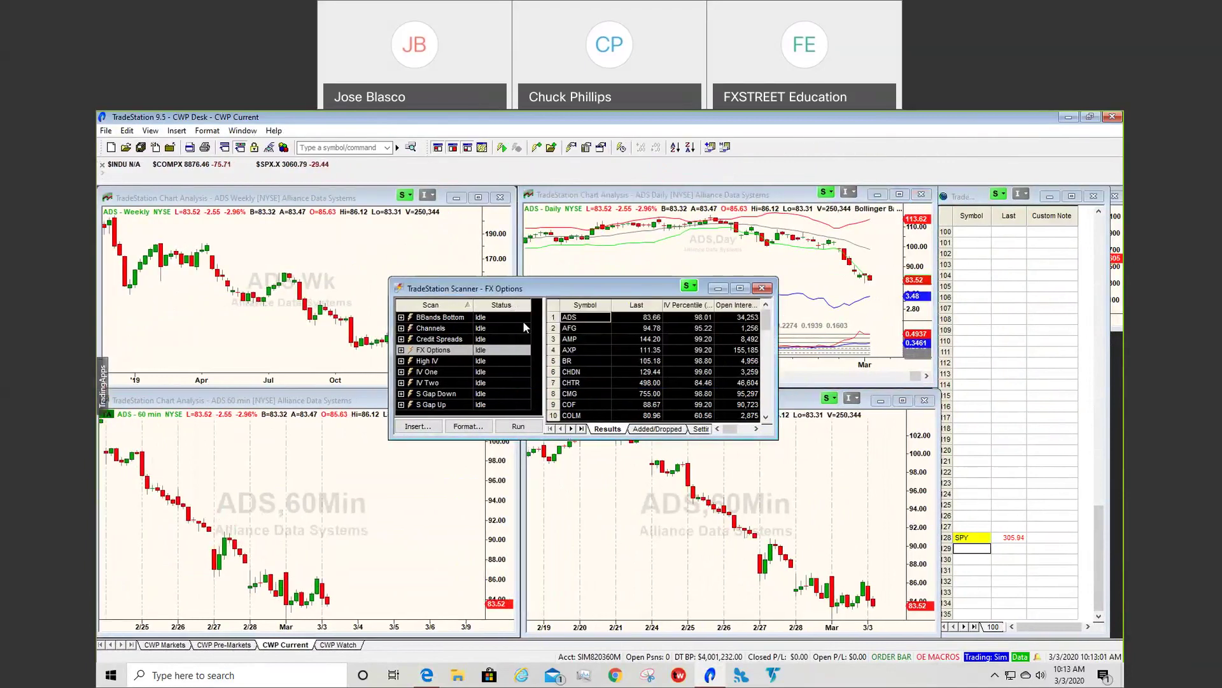
left_click_drag(509, 287, 489, 251)
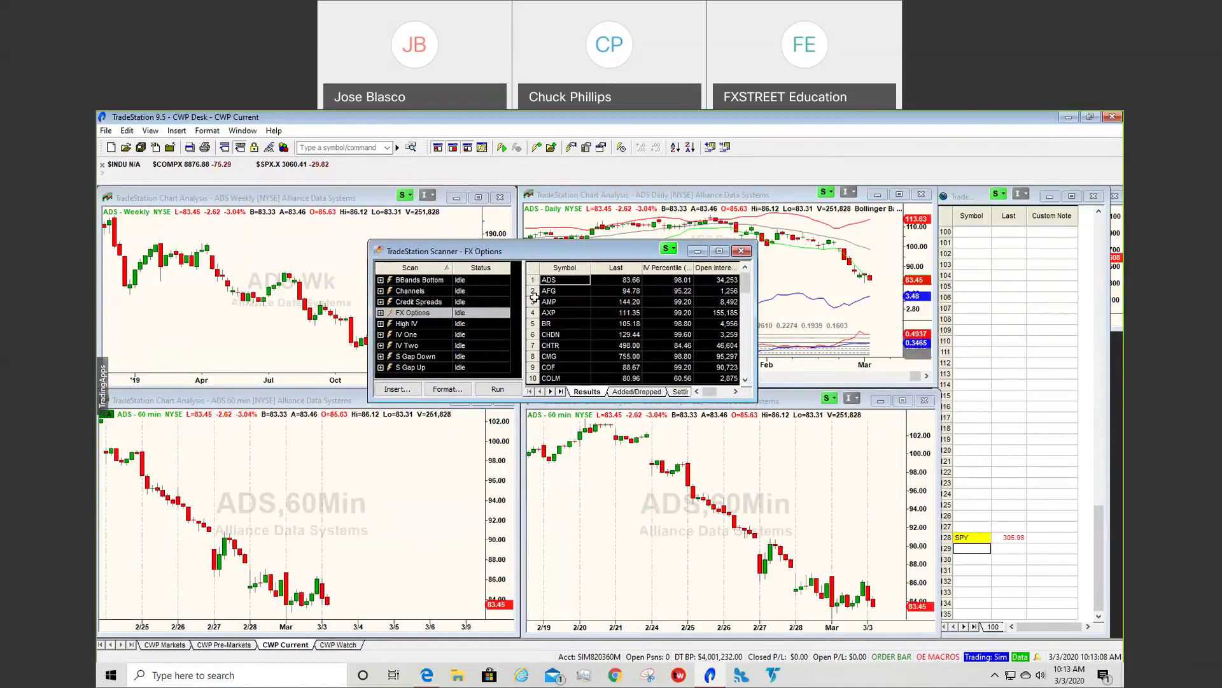
Load AFG from the scan results and turn on the AutoUFOs 'Exclusive' analysis technique on its 60-minute chart
left_click(555, 292)
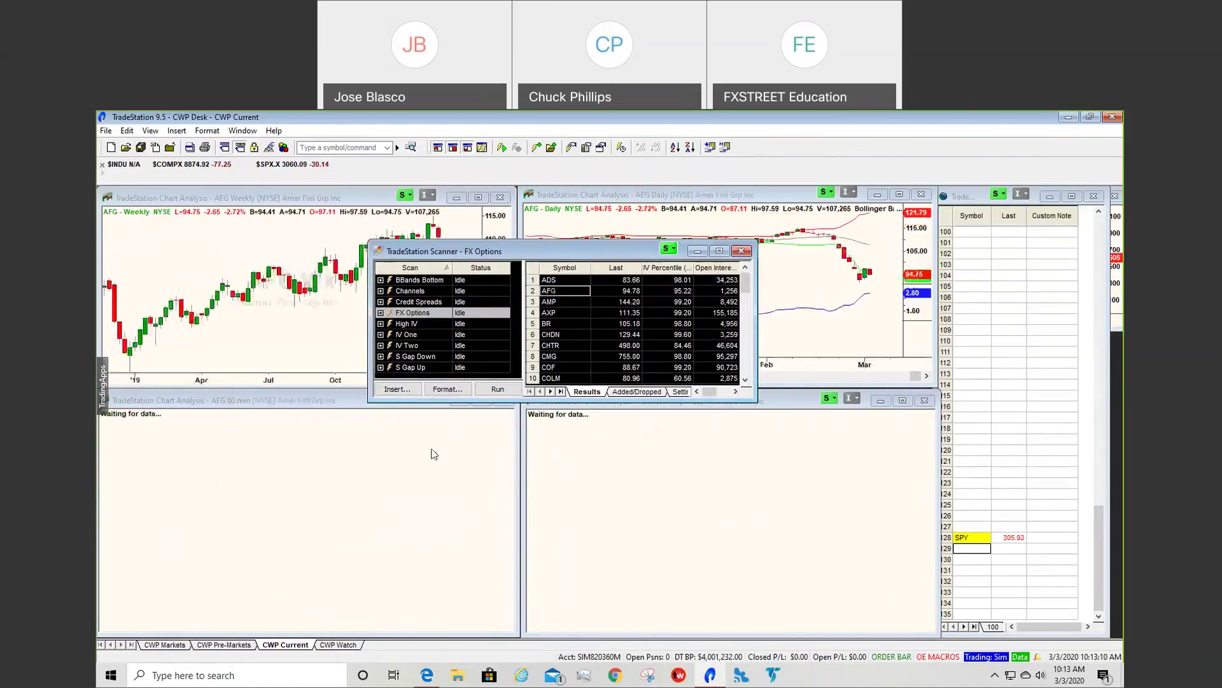
left_click(410, 488)
right_click(410, 488)
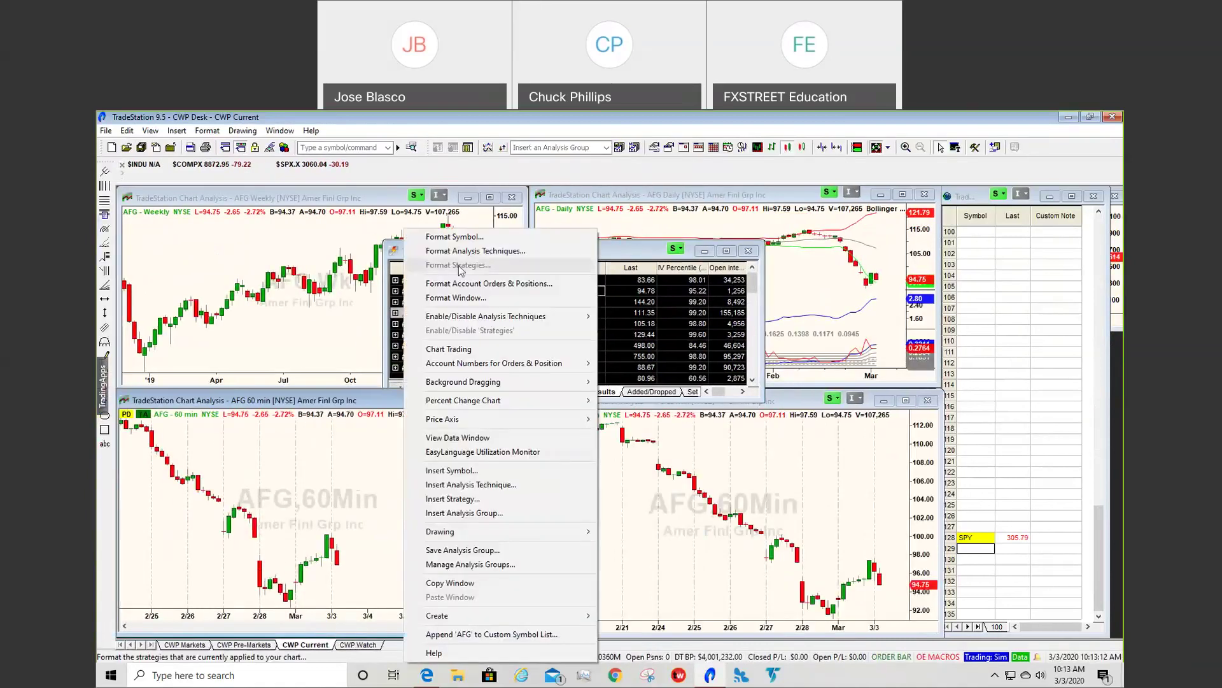
left_click(446, 249)
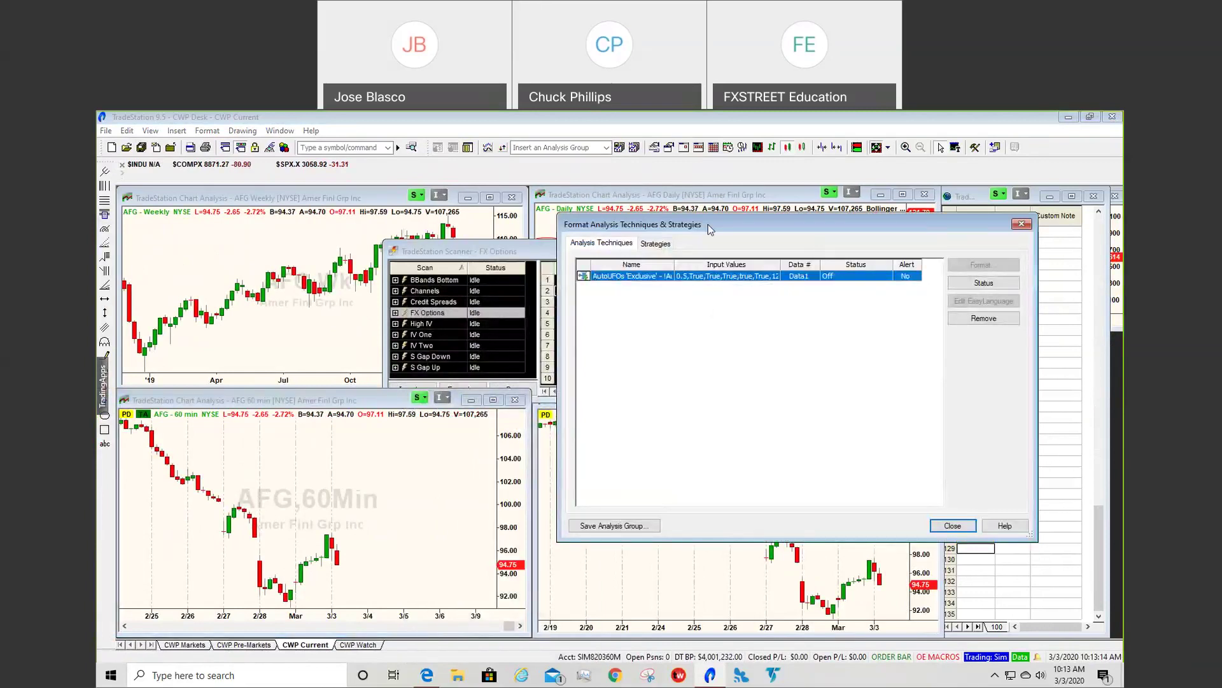
left_click_drag(711, 228, 494, 228)
left_click(748, 285)
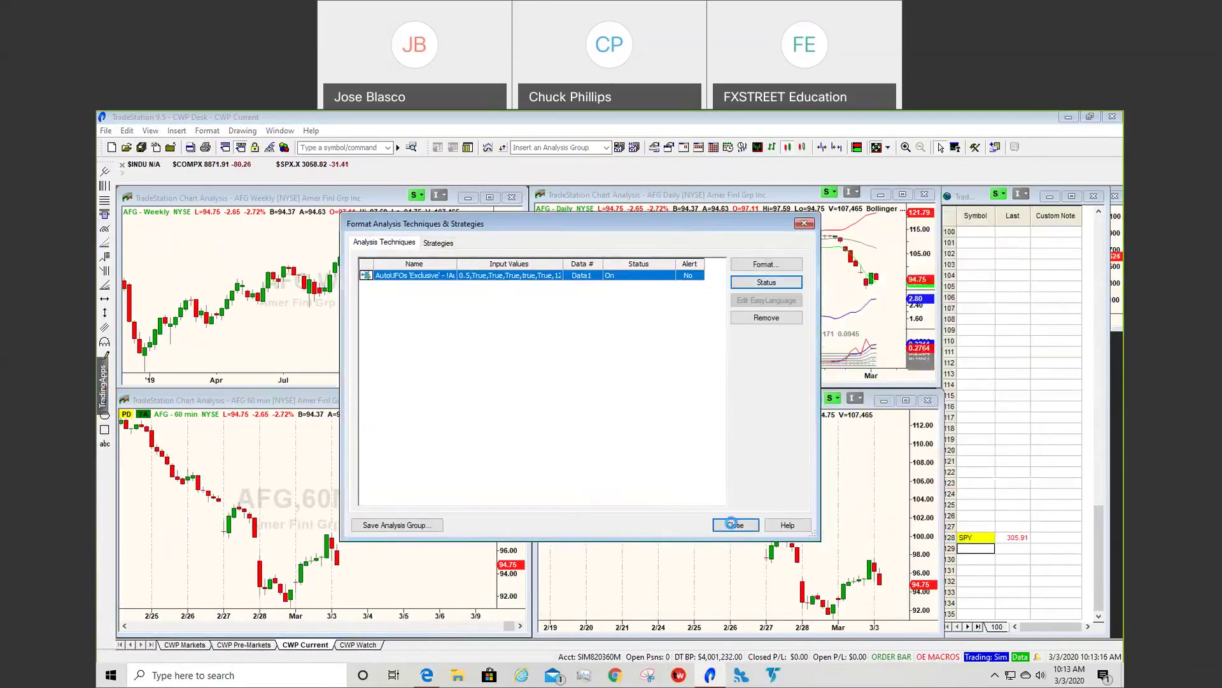
left_click(735, 525)
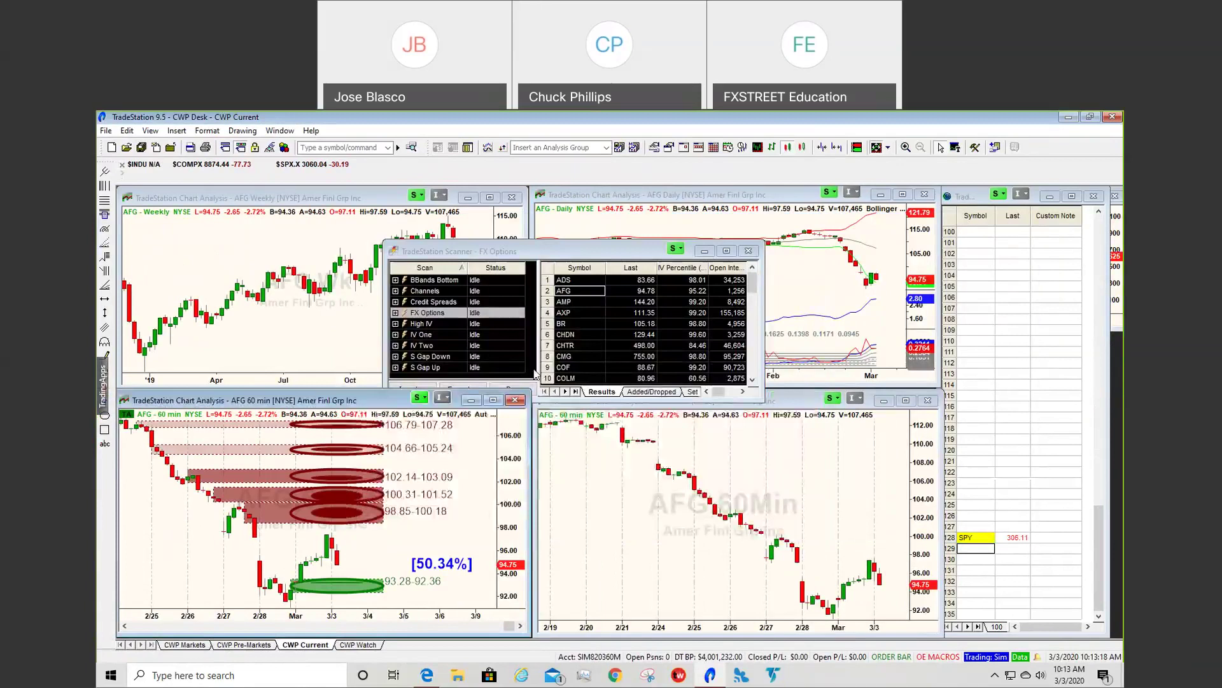
Load ADS and AFG in turn from the scan results to examine the AutoUFOs zones on their 60-minute charts
left_click(581, 283)
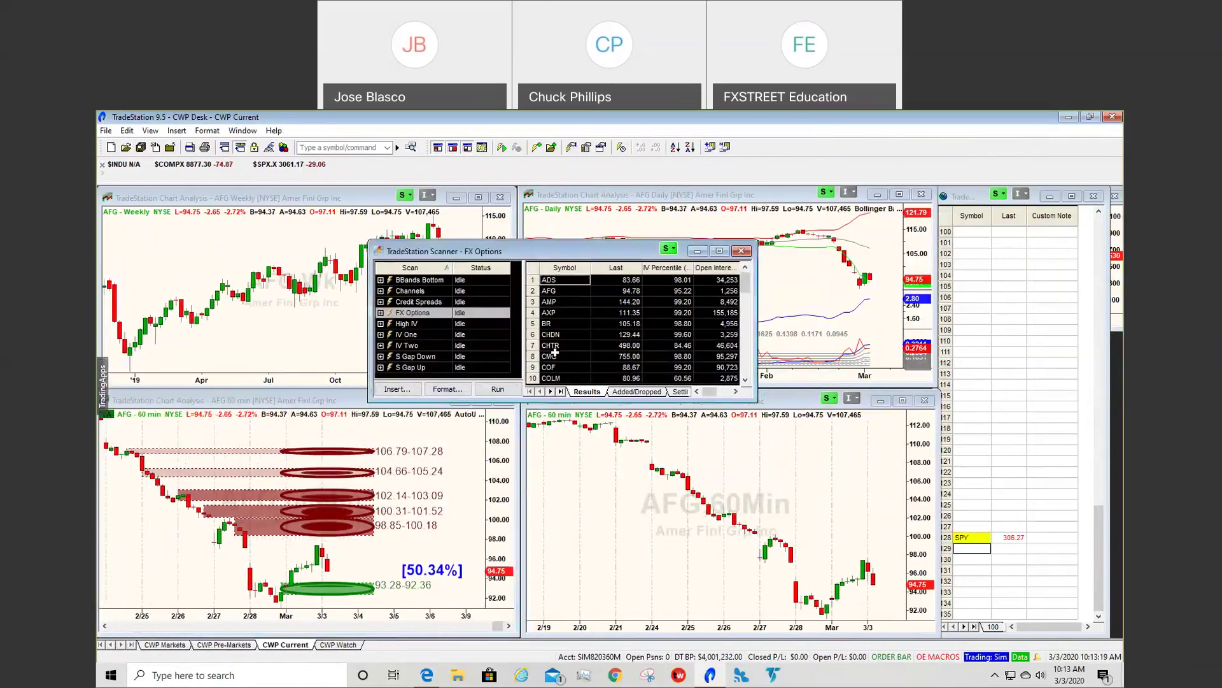
left_click(461, 499)
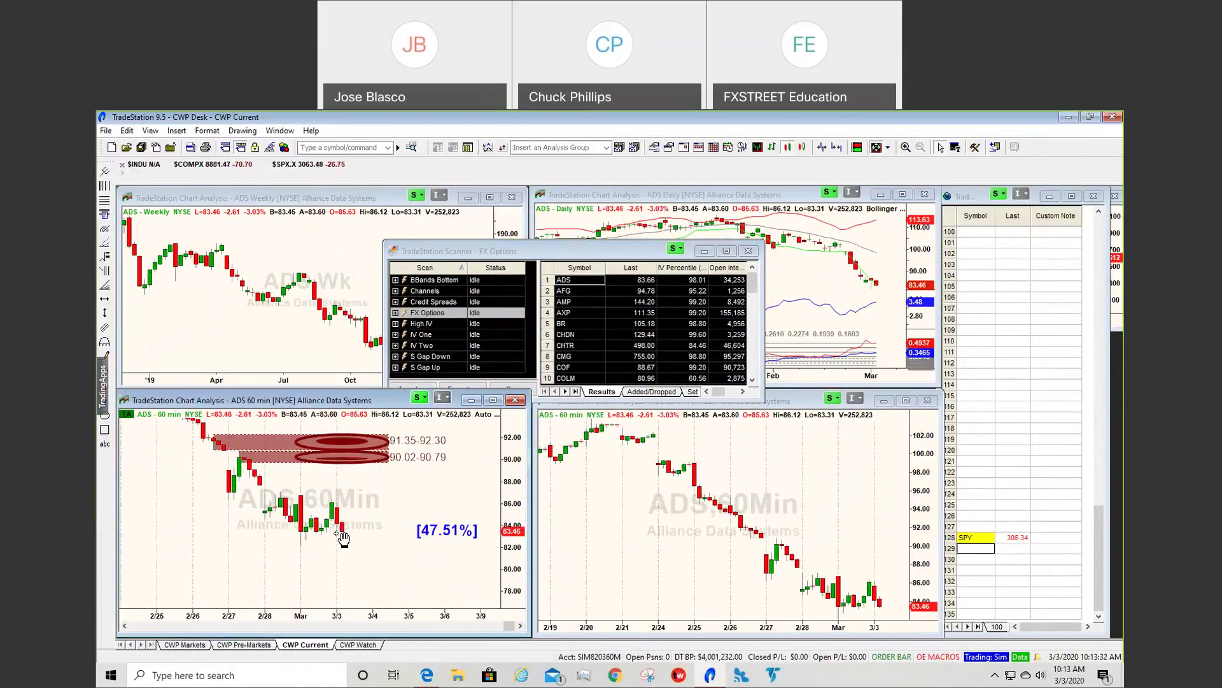
left_click(568, 290)
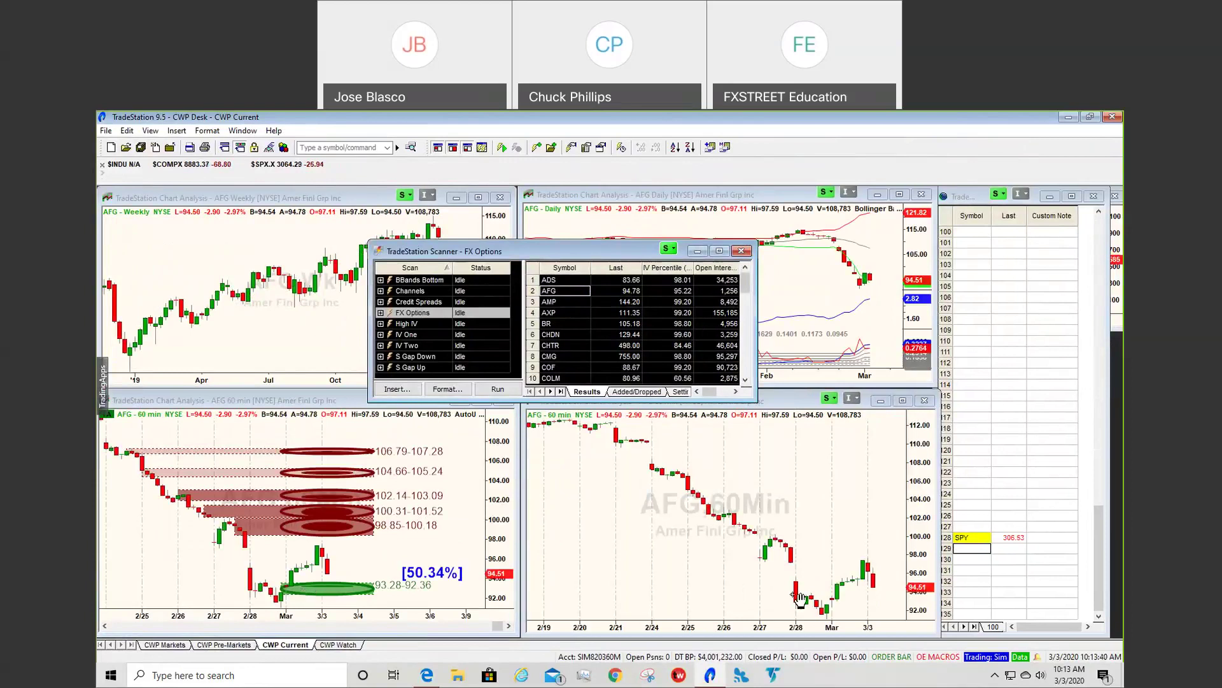
left_click(381, 560)
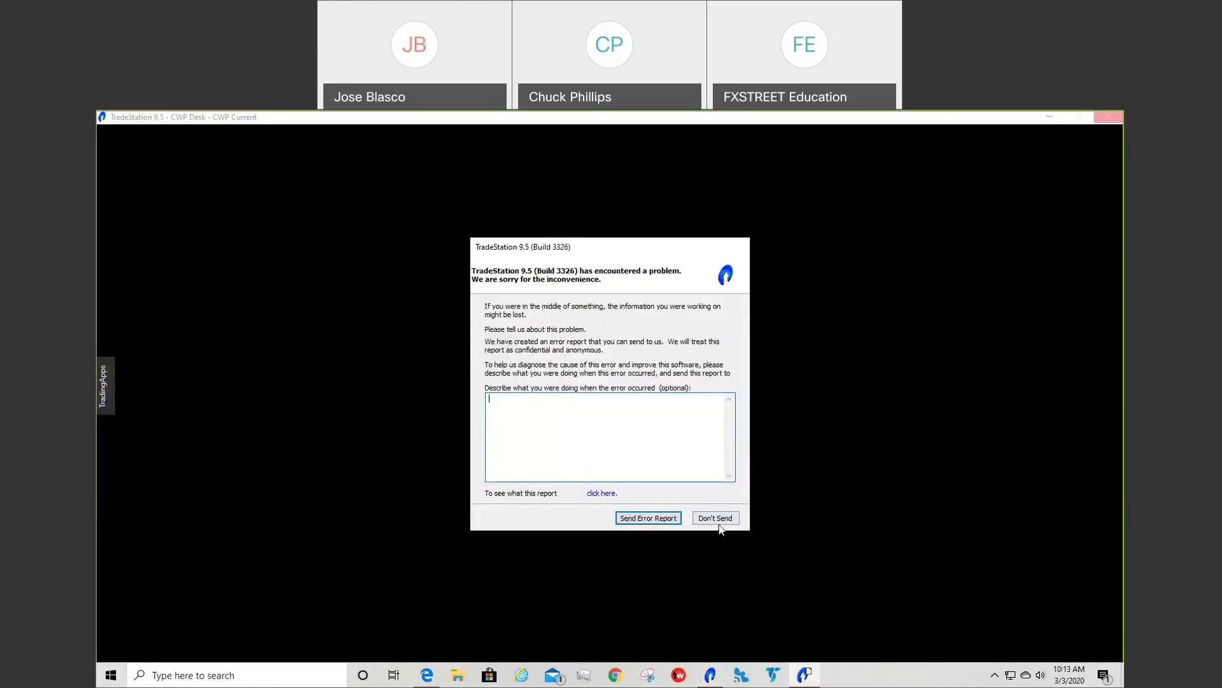
Dismiss the TradeStation and TradeStation Charting error reports without sending them, and open Task Manager
left_click(717, 519)
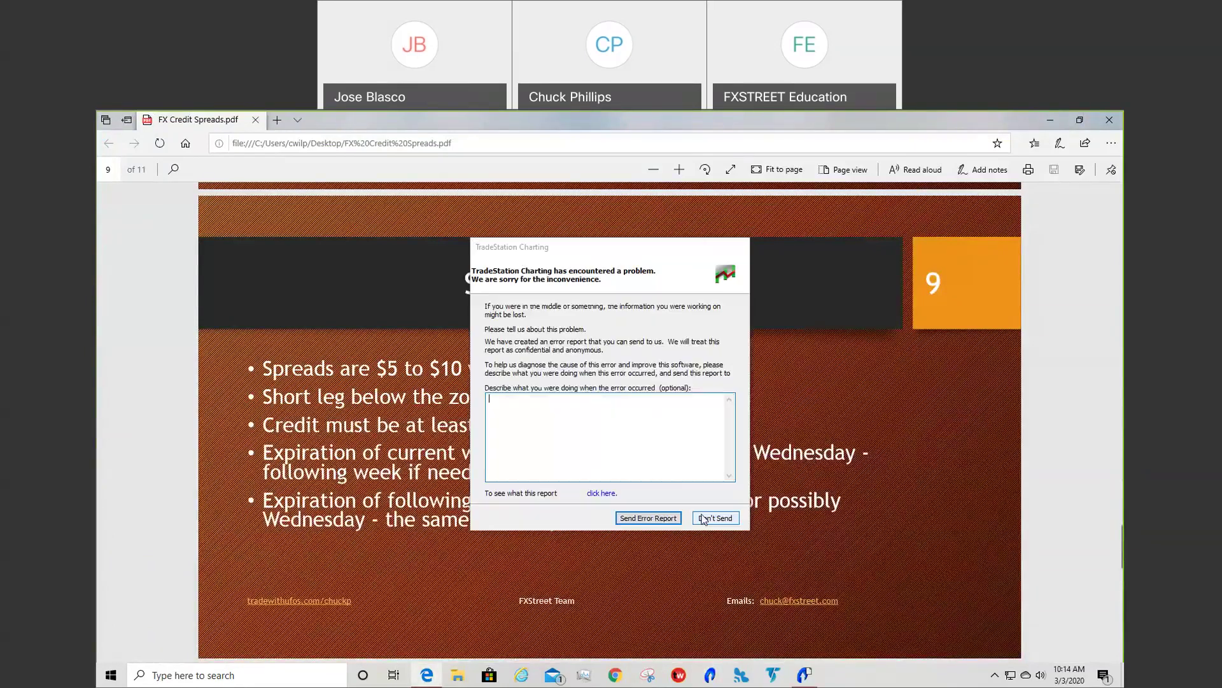
left_click(703, 519)
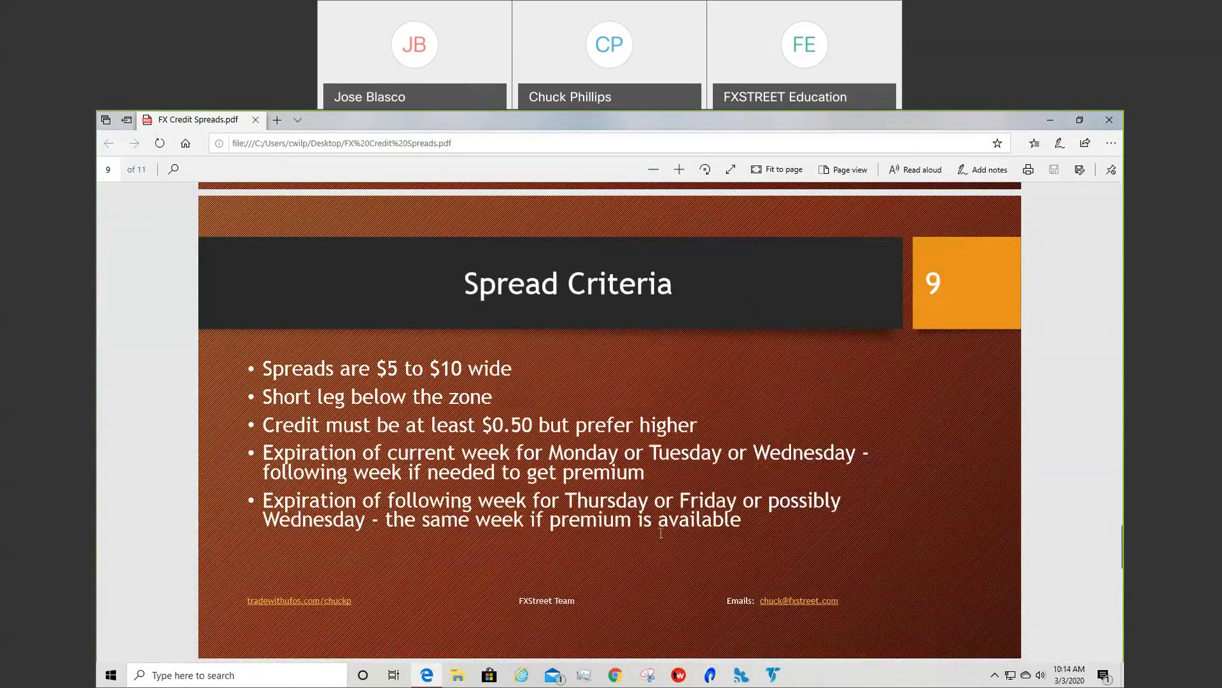
left_click(584, 675)
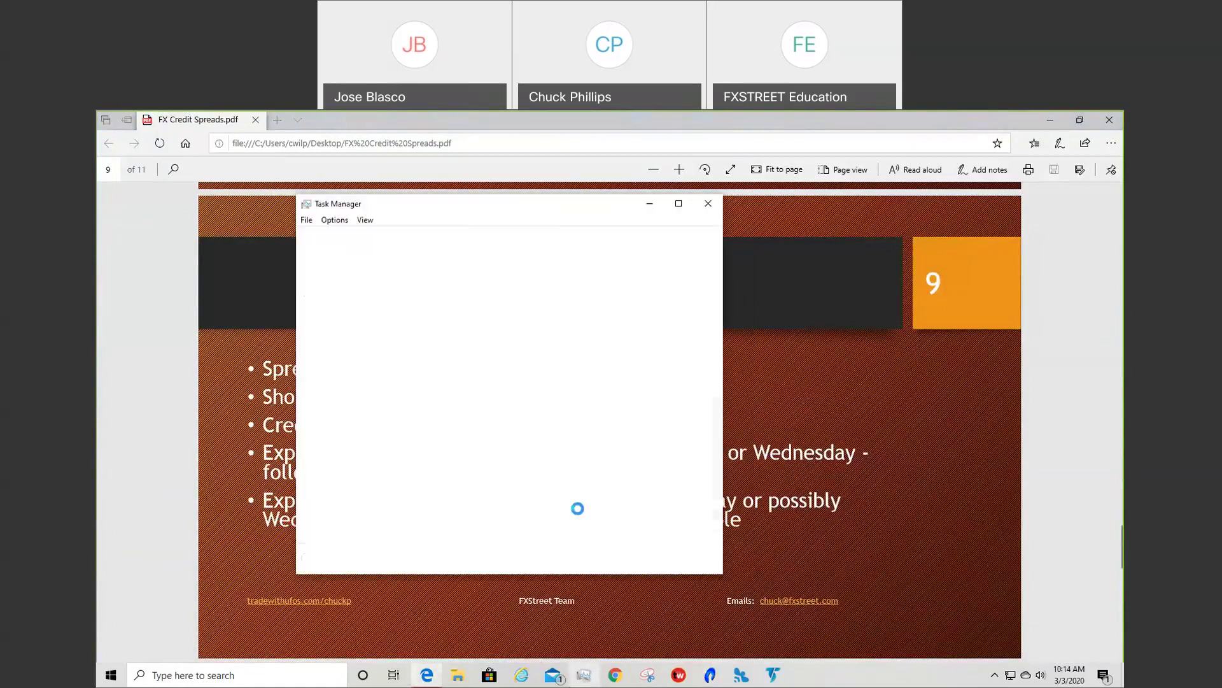
Find the leftover TradeStation processes and end the TradeStation Scanner and TradeStationAgentForms tasks
scroll(428, 409, "down", 2)
scroll(426, 410, "down", 15)
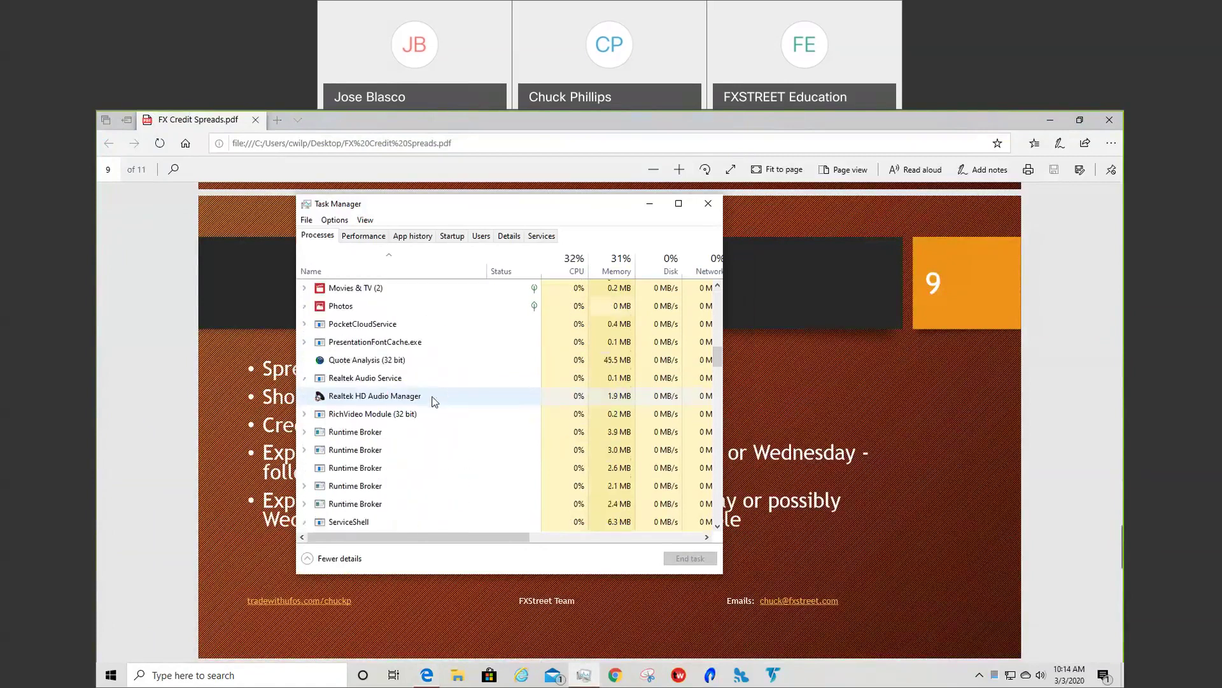
scroll(434, 400, "down", 4)
right_click(432, 400)
left_click(459, 405)
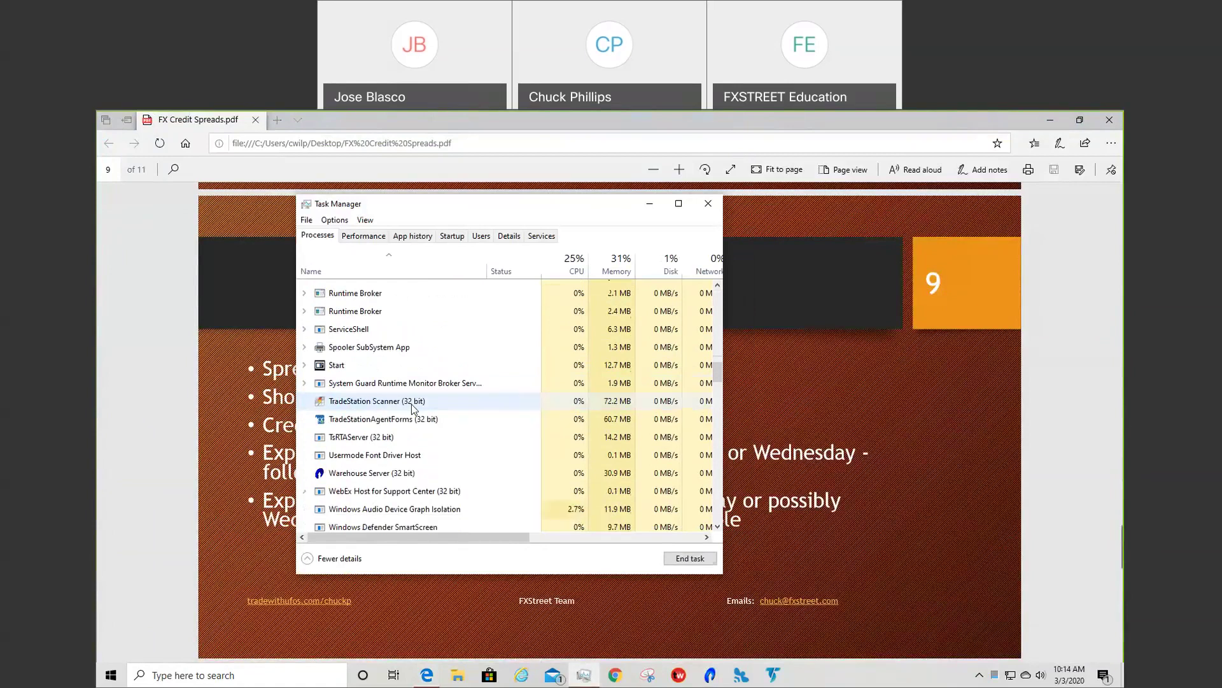
right_click(430, 407)
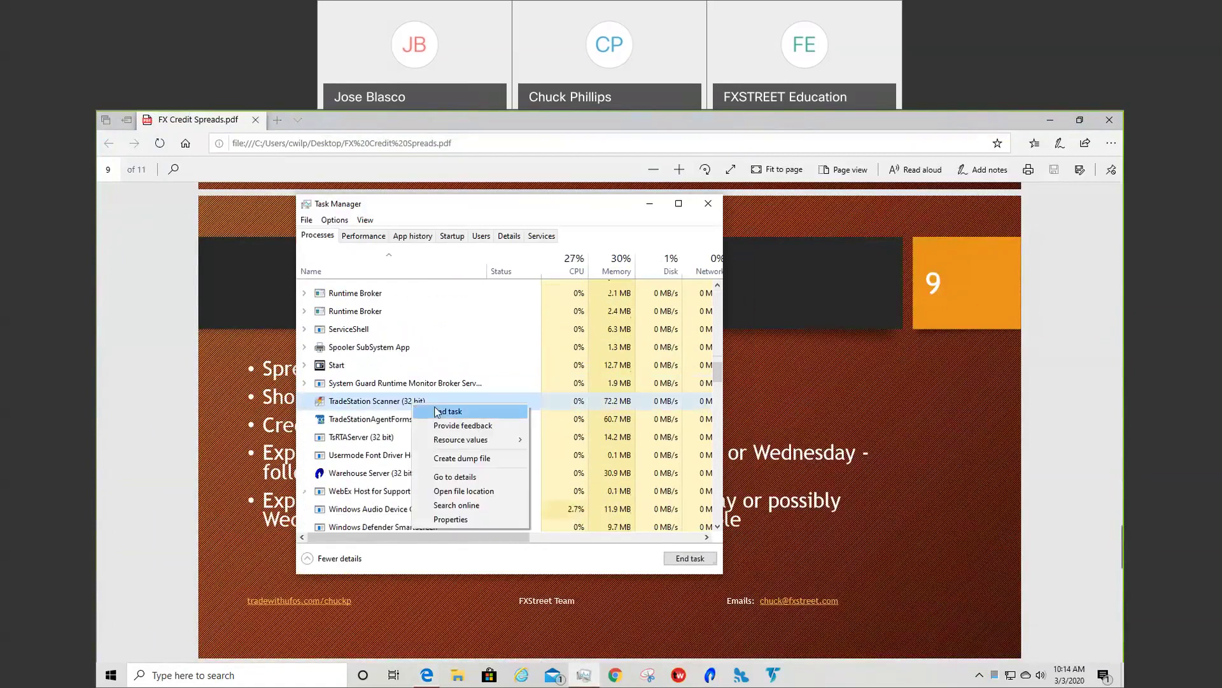
left_click(435, 411)
right_click(440, 403)
left_click(448, 408)
End the TsRTAServer and Warehouse Server tasks and close Task Manager
right_click(399, 399)
left_click(414, 408)
left_click(412, 418)
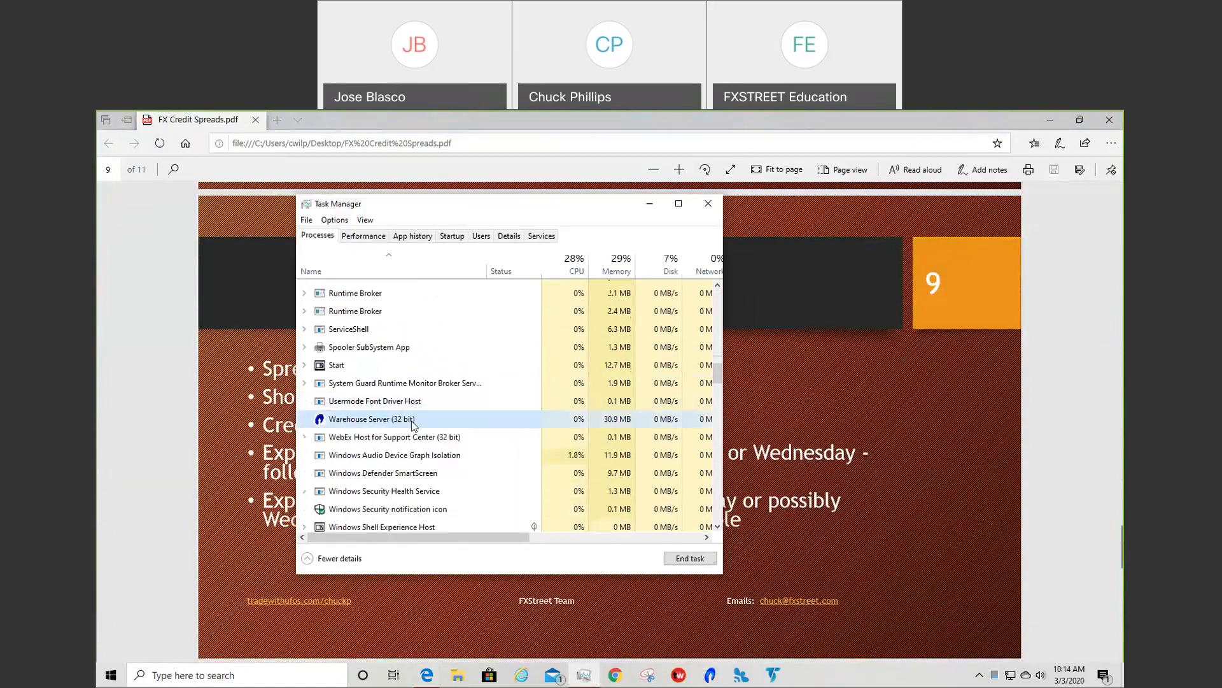
right_click(411, 421)
left_click(423, 424)
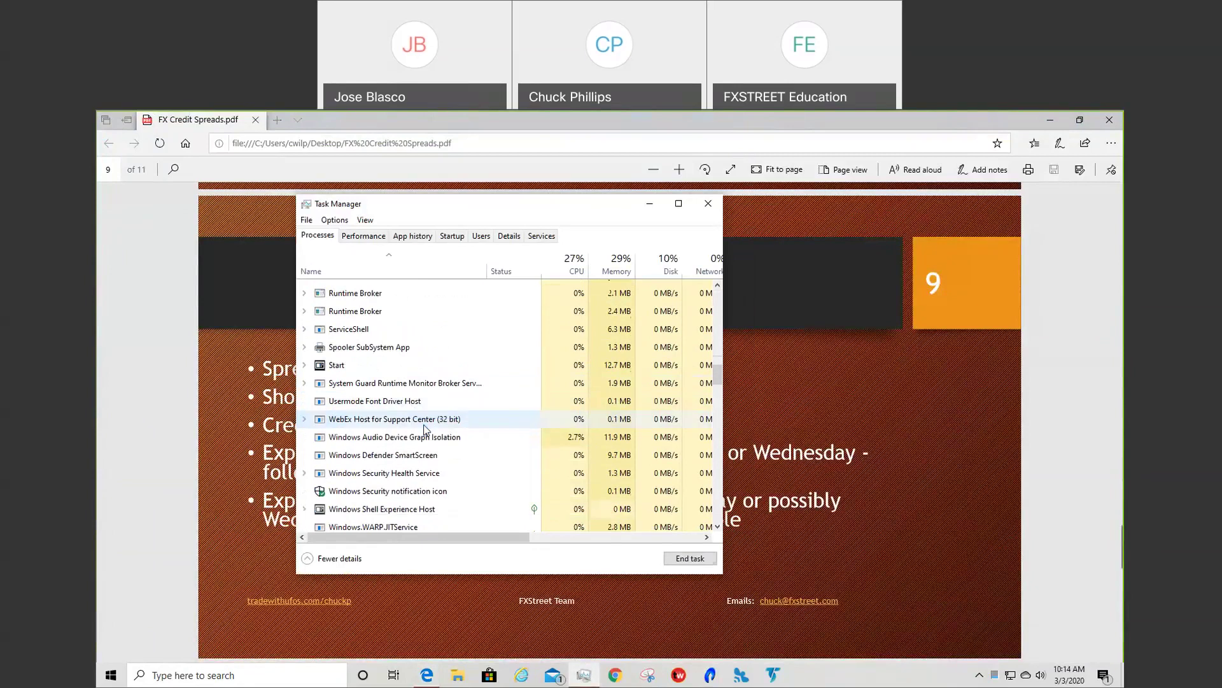
left_click(707, 204)
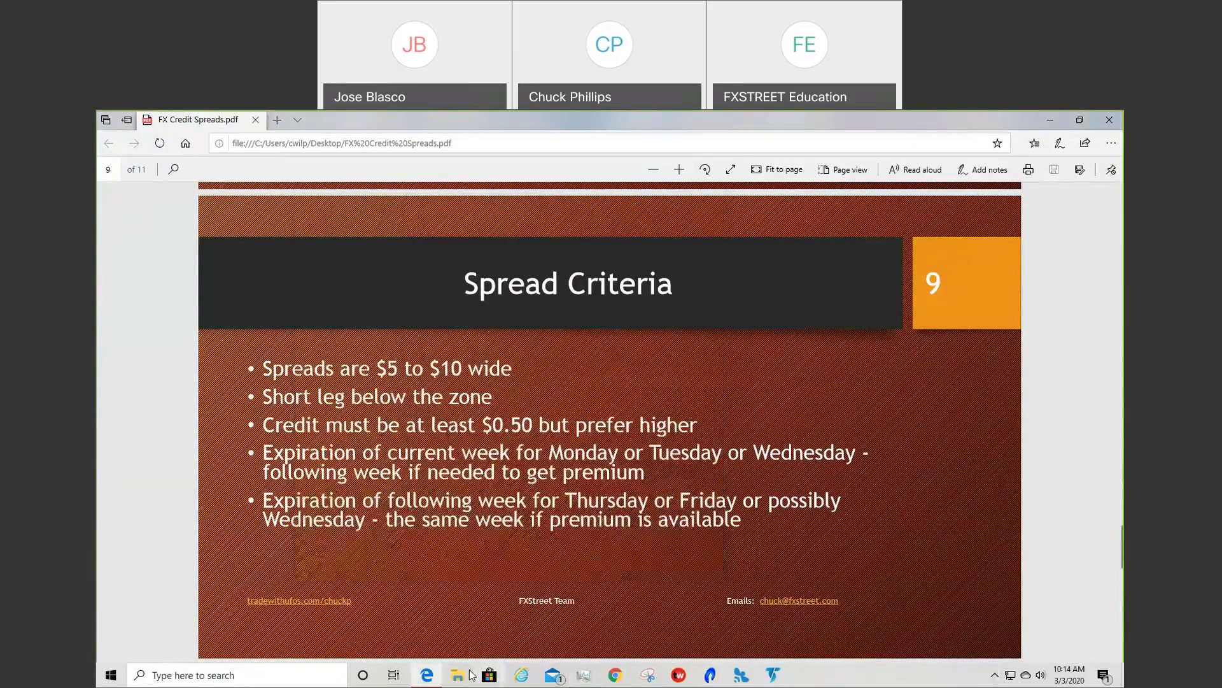
Open the TradeStation 9.5 Program folder in File Explorer and delete its Cache folder
left_click(457, 675)
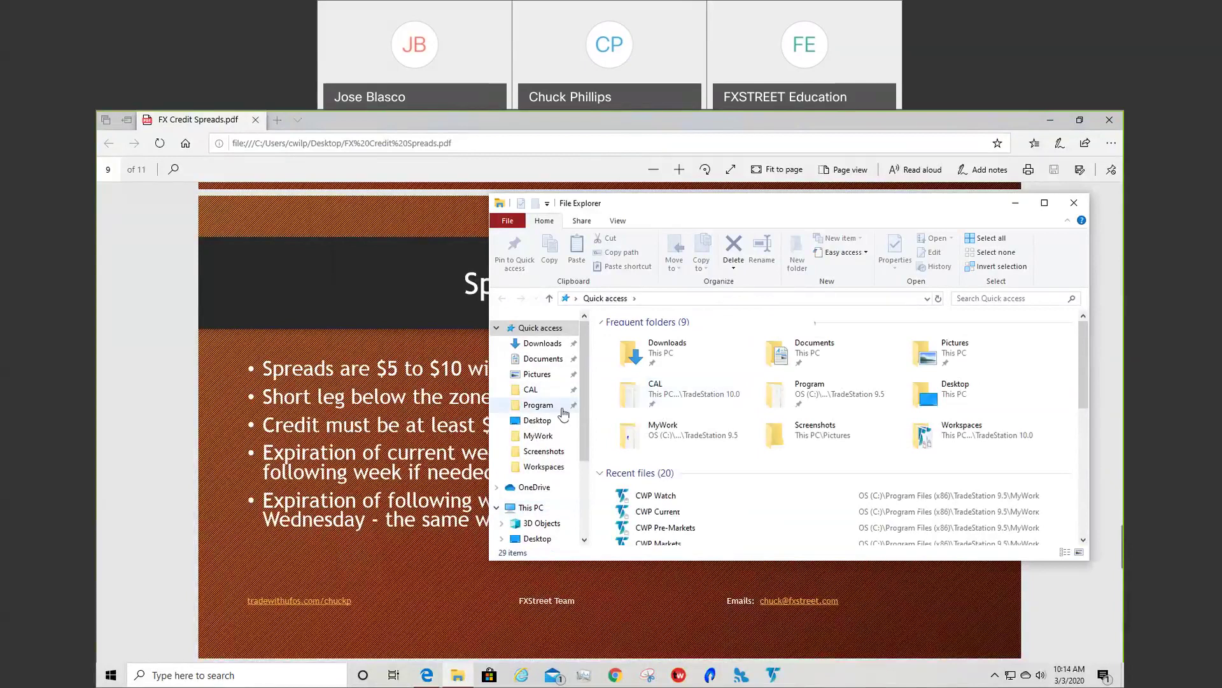
left_click(562, 412)
left_click(656, 352)
right_click(640, 349)
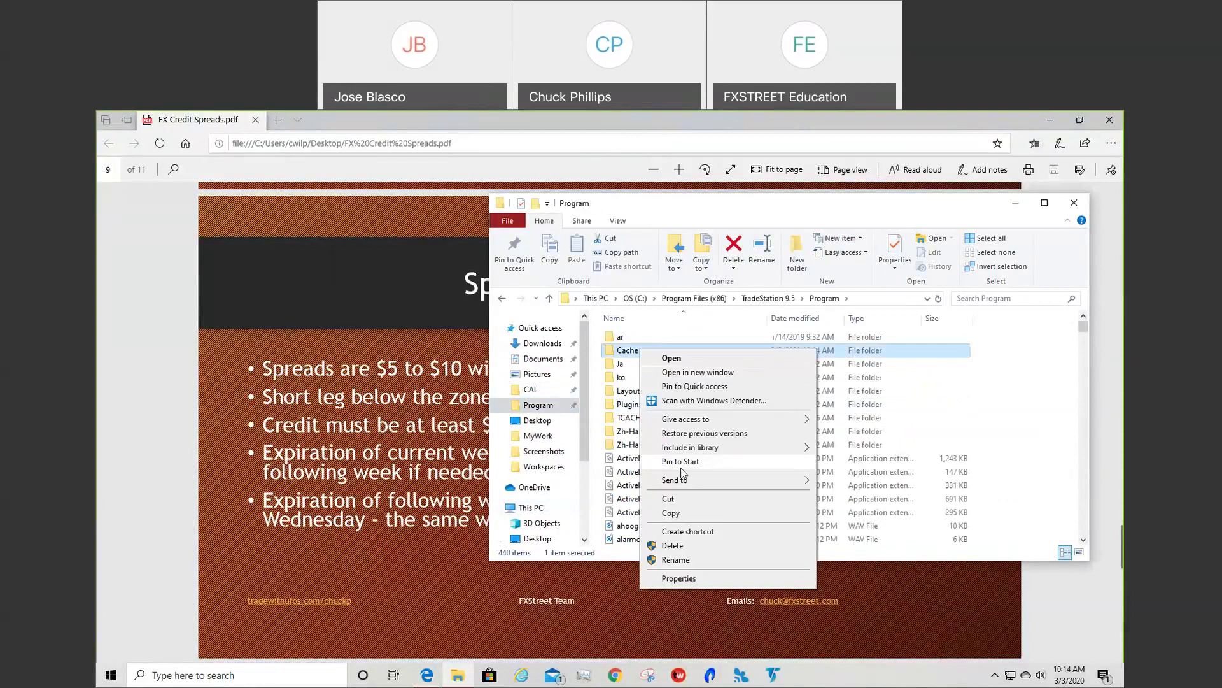
left_click(684, 547)
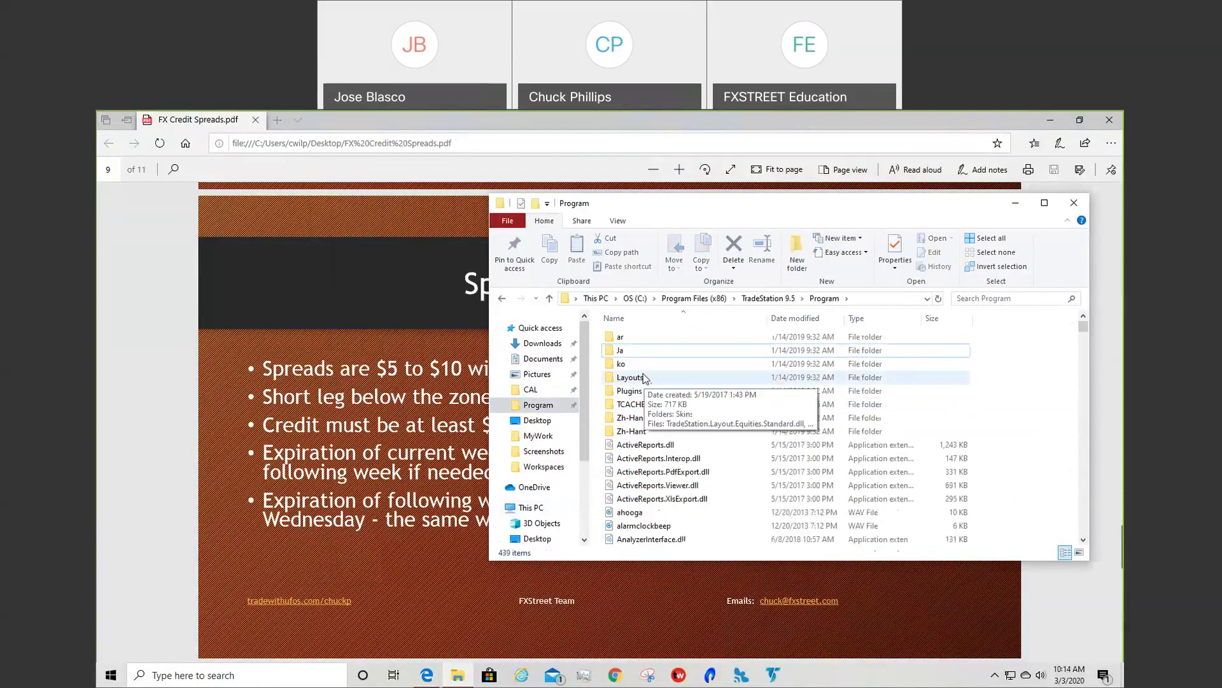
Delete the TCACHE folder from the TradeStation 9.5 Program folder and close File Explorer
left_click(636, 404)
right_click(637, 405)
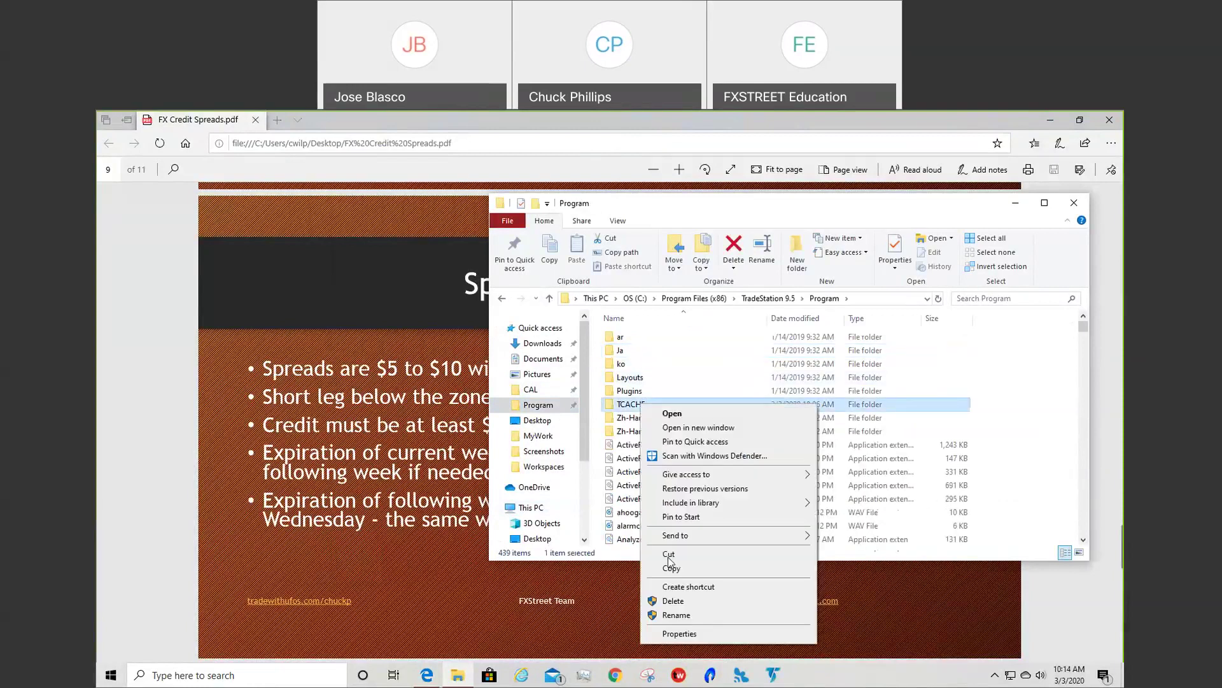
left_click(680, 345)
key("Delete")
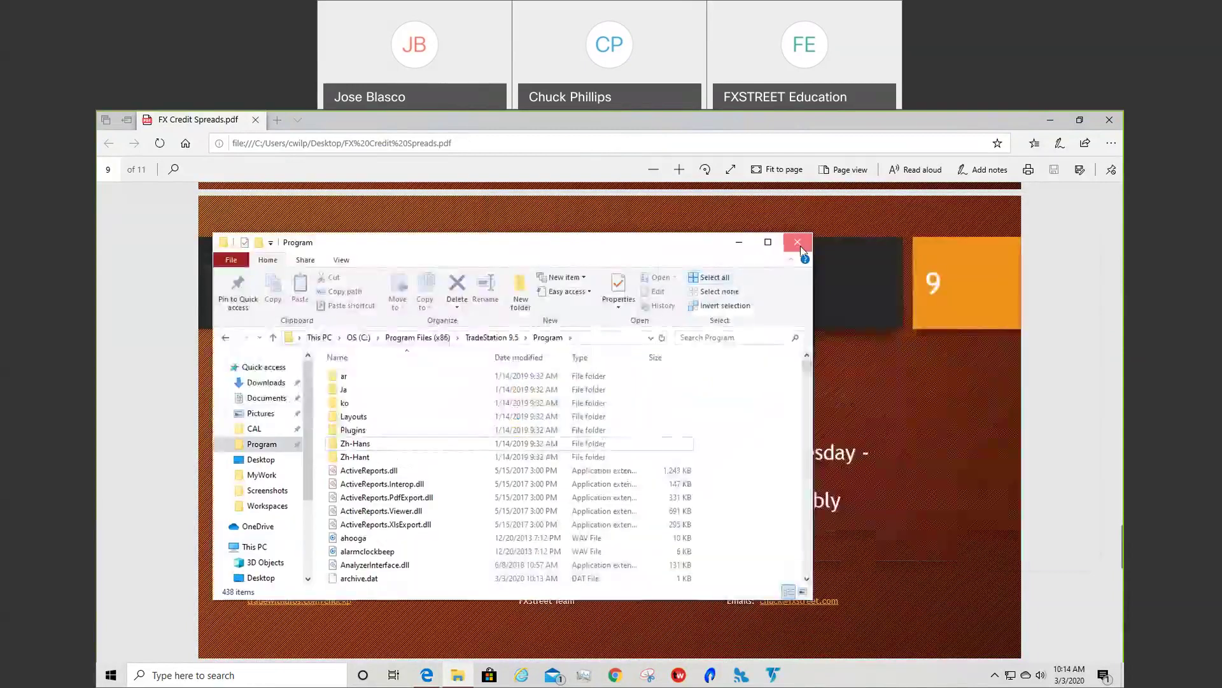
left_click(800, 415)
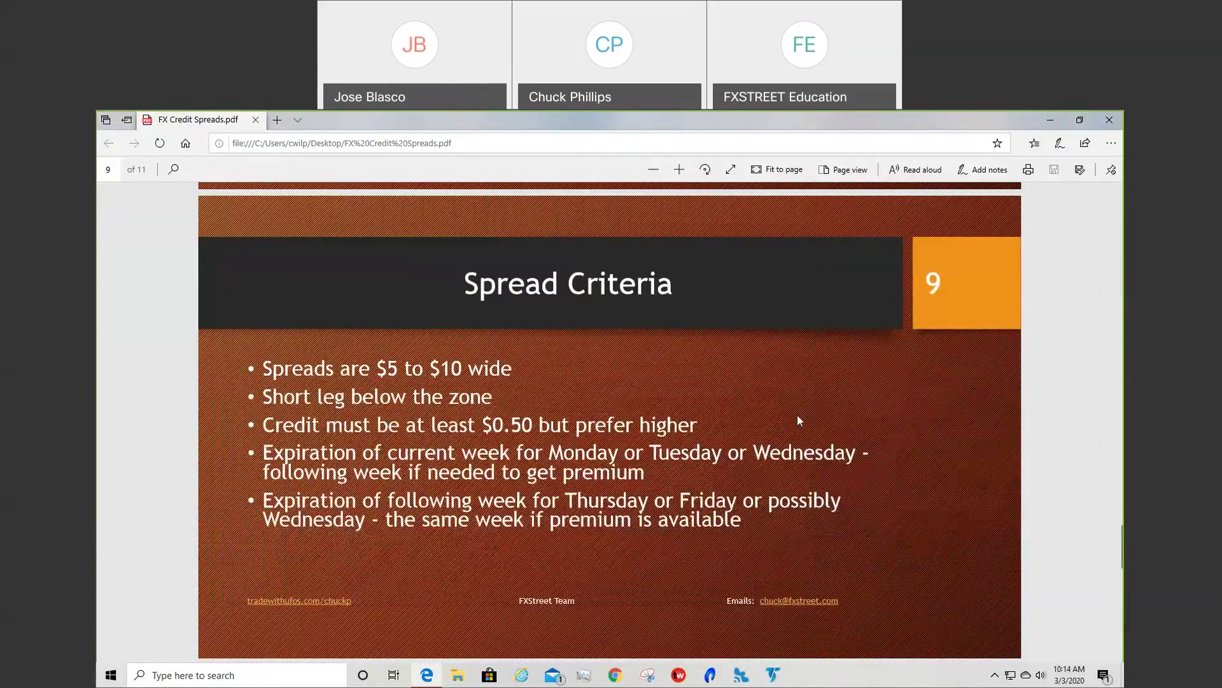